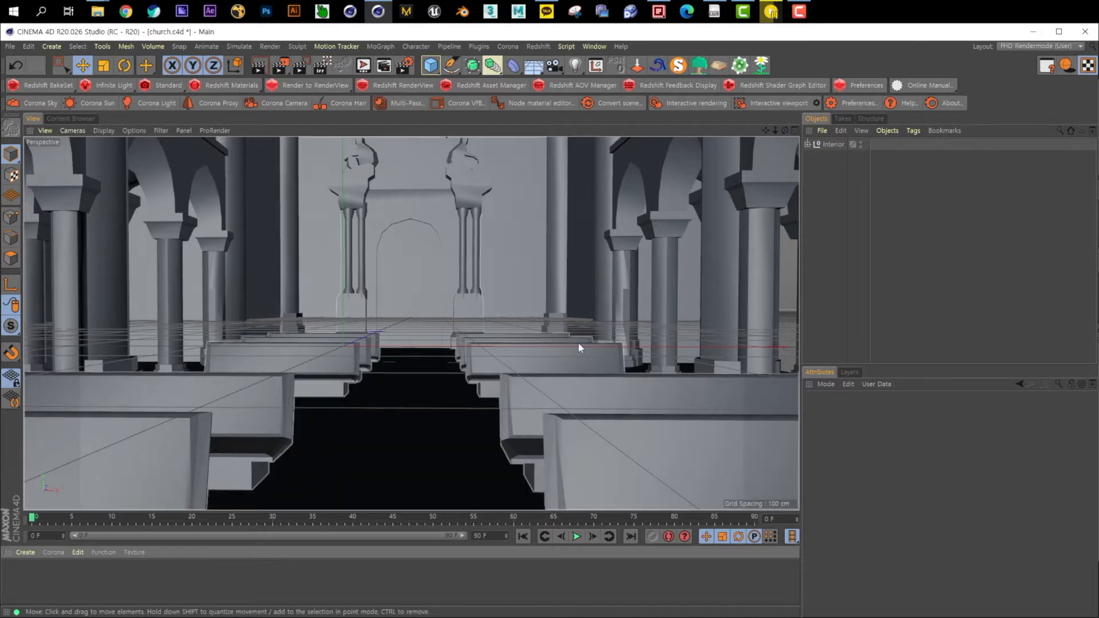
Step: Frame the church interior straight down the central aisle, add a Corona camera from that view and make it the active camera
{"action": "left_click_drag", "start_coordinate": [552, 288], "coordinate": [585, 314], "text": "alt"}
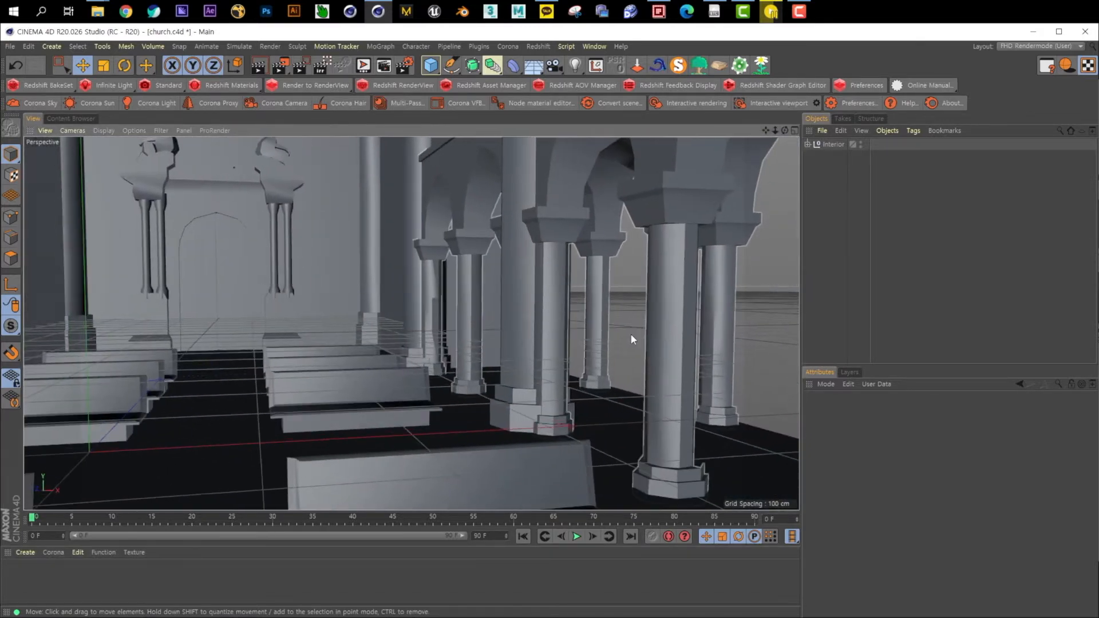
{"action": "left_click_drag", "start_coordinate": [419, 305], "coordinate": [461, 274], "text": "alt"}
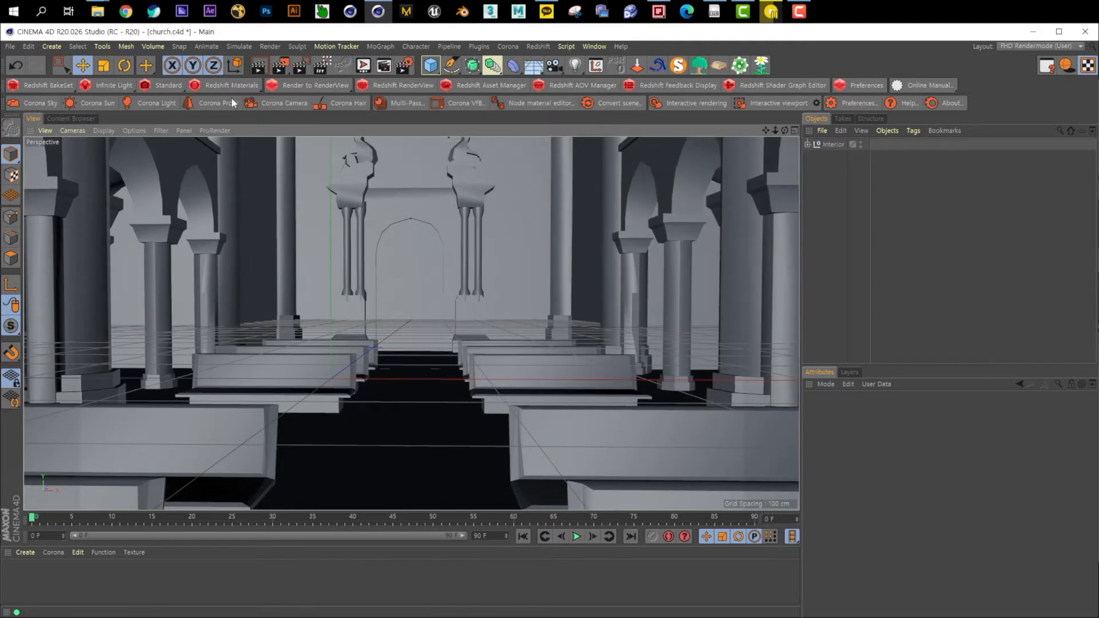
{"action": "left_click", "coordinate": [295, 108]}
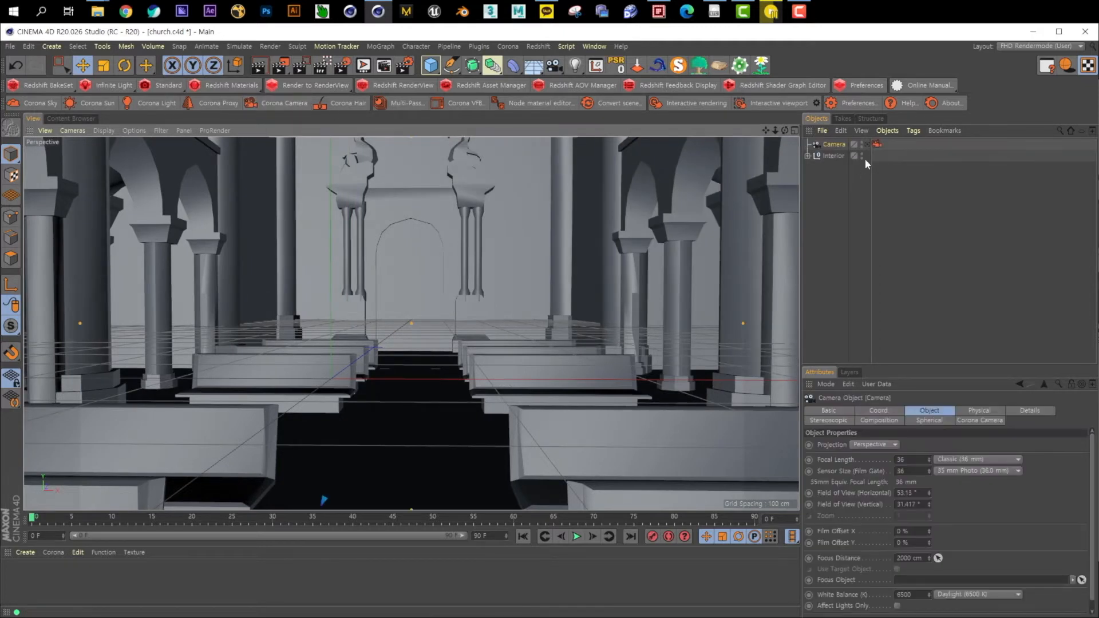
{"action": "left_click", "coordinate": [867, 144]}
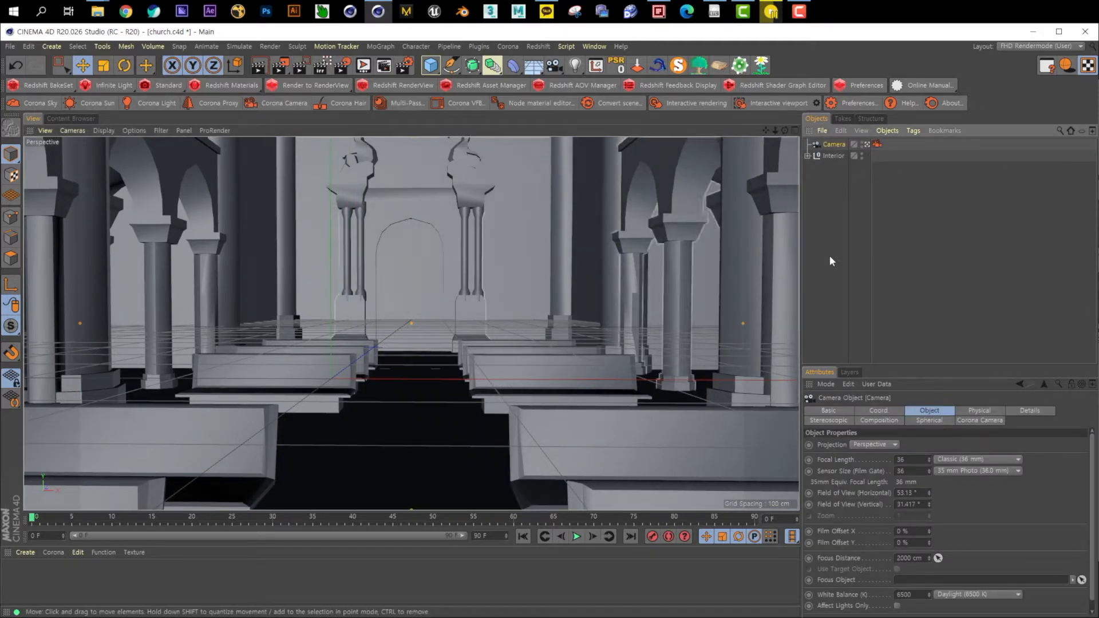
Step: Examine the camera's Corona Camera tag settings, the standard camera types and the Corona tags available for a camera
{"action": "left_click", "coordinate": [877, 144]}
{"action": "left_click", "coordinate": [834, 145]}
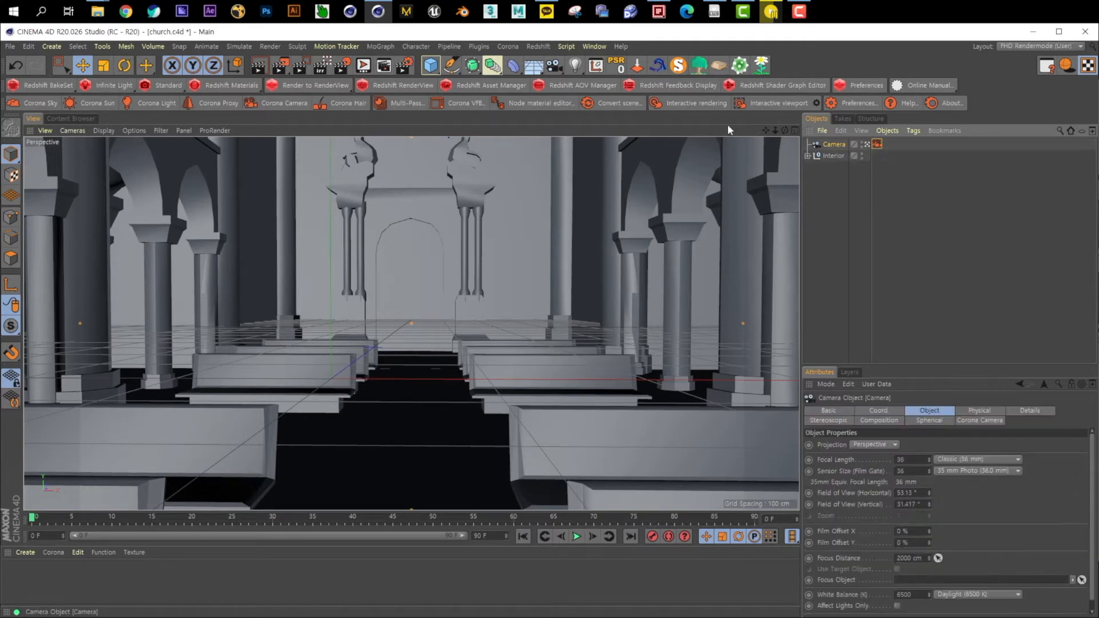
{"action": "left_click", "coordinate": [553, 65]}
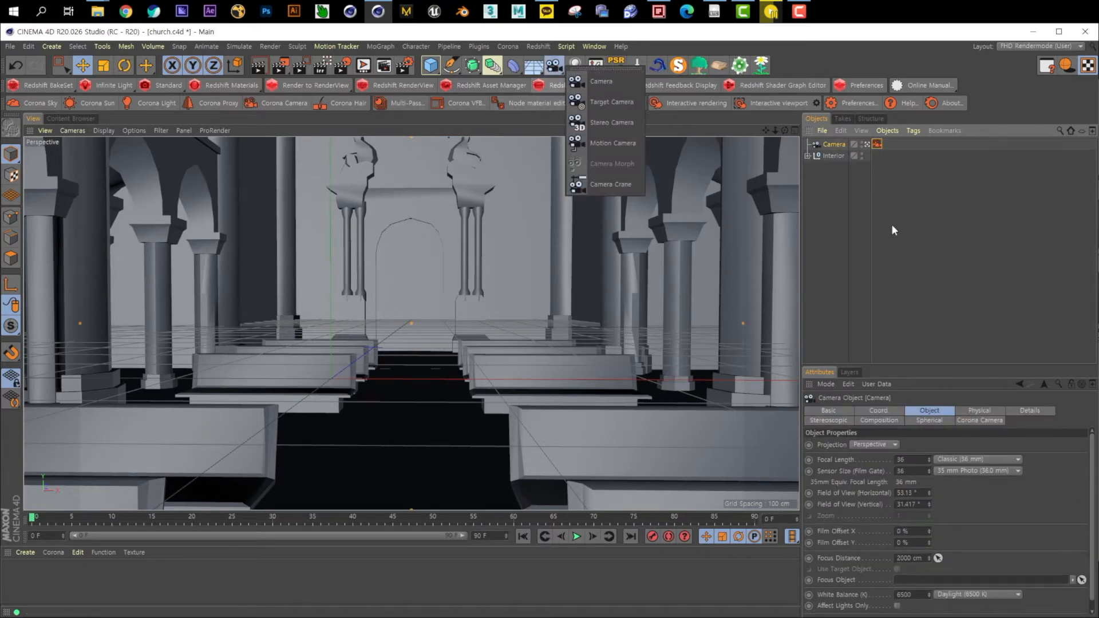
{"action": "right_click", "coordinate": [877, 144]}
{"action": "mouse_move", "coordinate": [877, 167]}
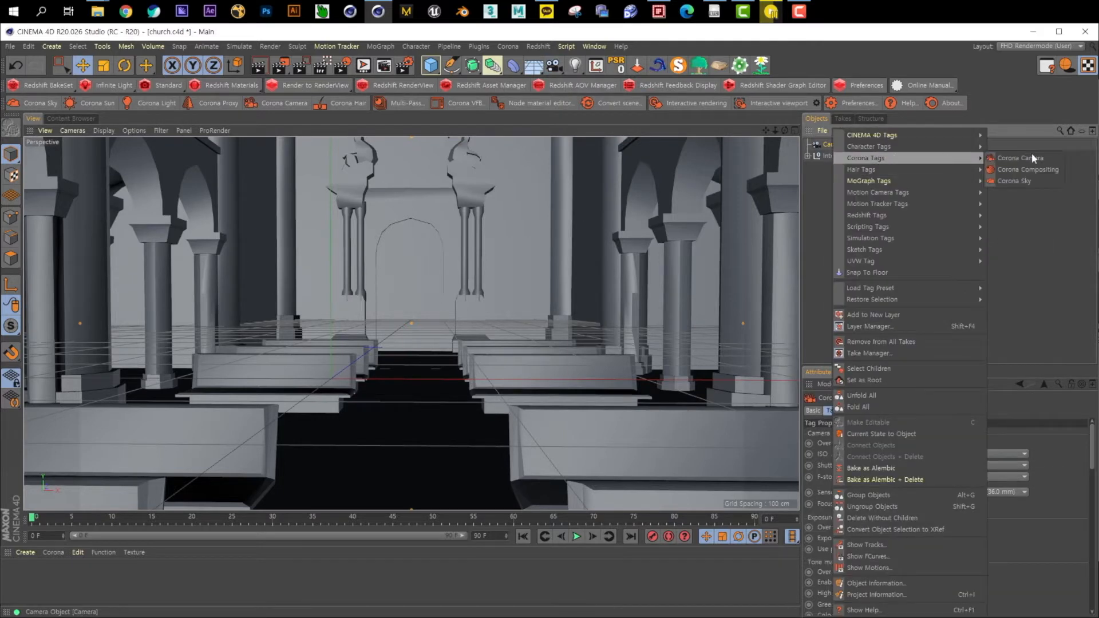
{"action": "left_click", "coordinate": [1032, 198]}
{"action": "left_click", "coordinate": [842, 144]}
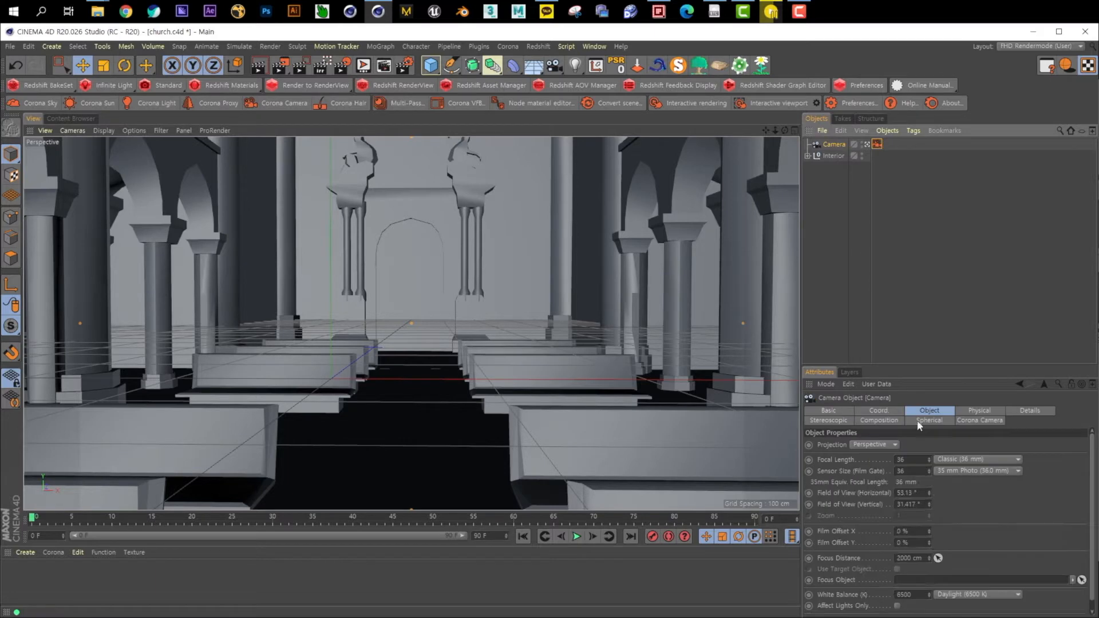
{"action": "left_click", "coordinate": [975, 420]}
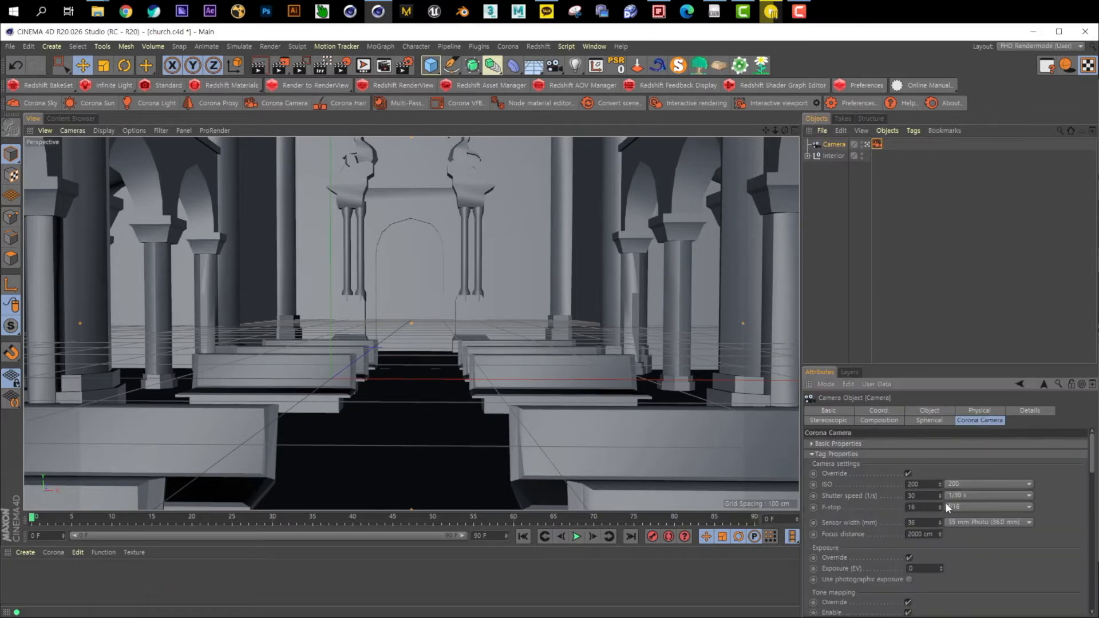
{"action": "left_click", "coordinate": [922, 233]}
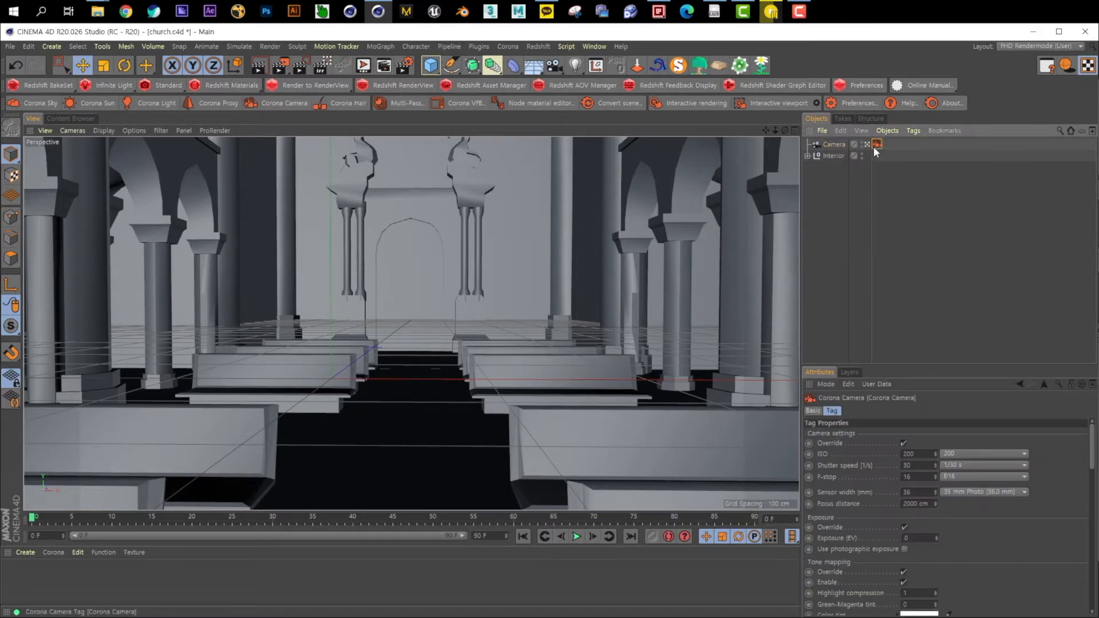
{"action": "left_click", "coordinate": [833, 144]}
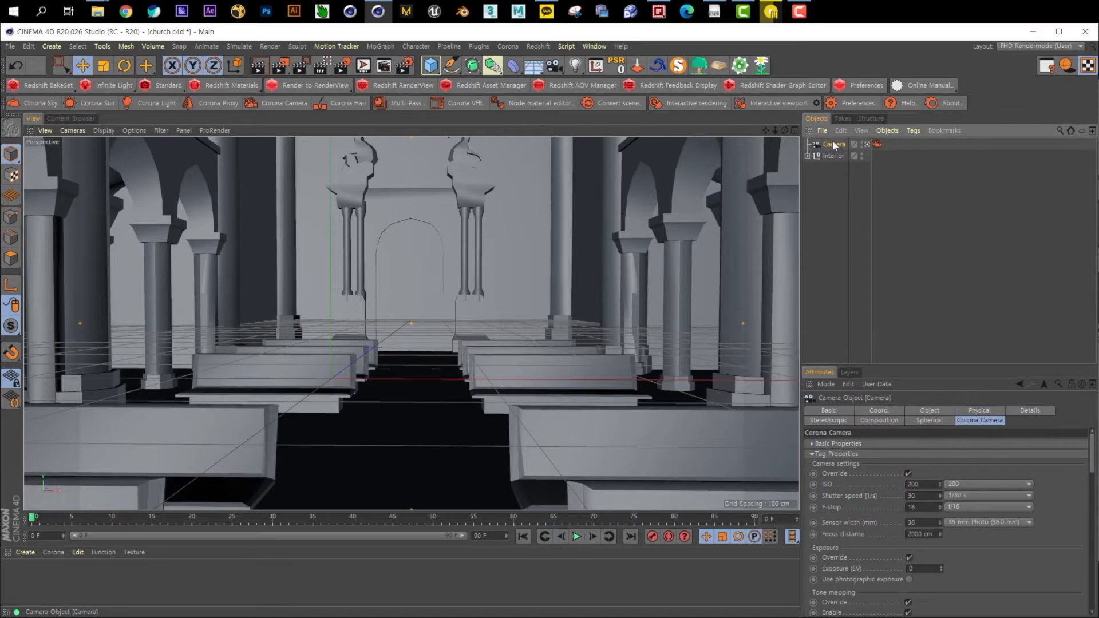
{"action": "left_click", "coordinate": [877, 144]}
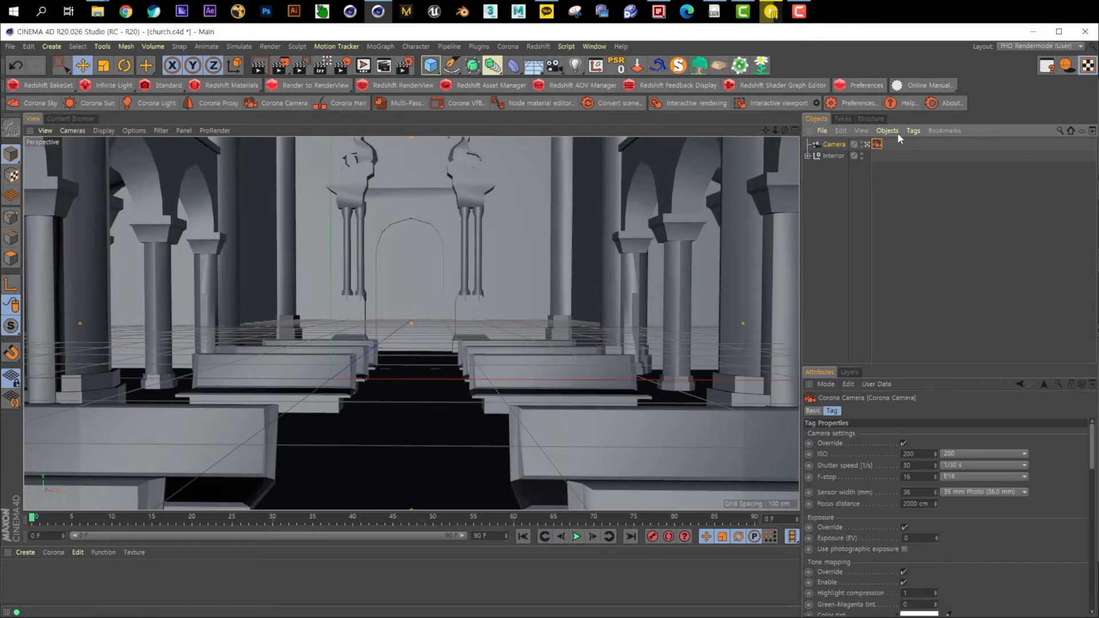
Step: Create a new Corona material and apply it to the Interior object
{"action": "left_click", "coordinate": [55, 553]}
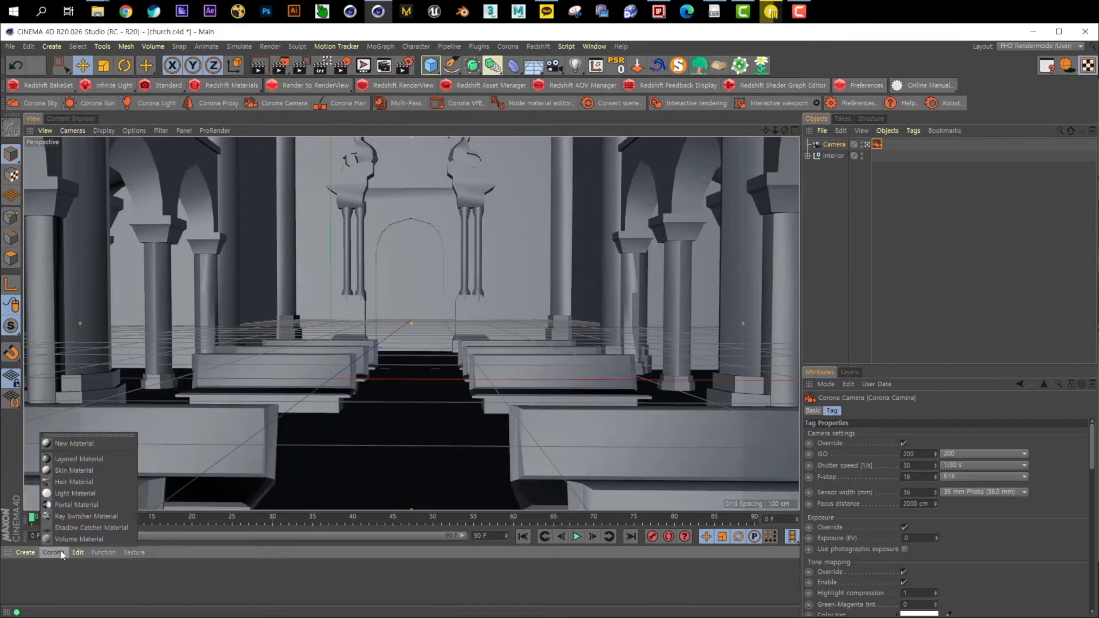
{"action": "left_click", "coordinate": [80, 444]}
{"action": "left_click_drag", "start_coordinate": [841, 167], "coordinate": [838, 156]}
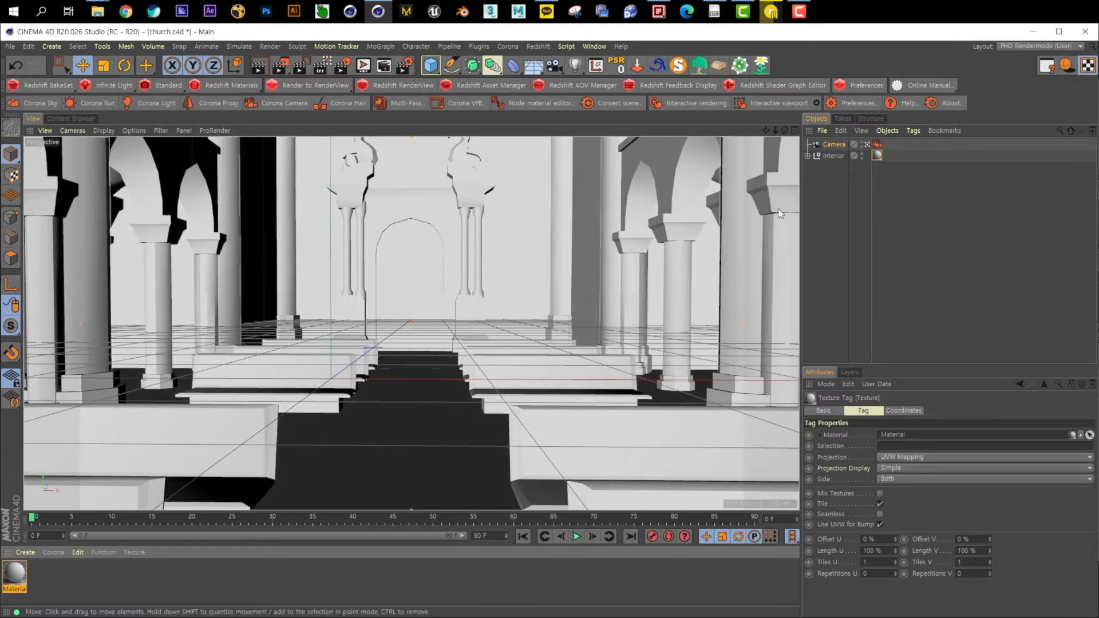
Step: Add a Corona Sun rotated to about 276° and start interactive rendering, keeping the sun's settings accessible beside the render
{"action": "left_click", "coordinate": [95, 105]}
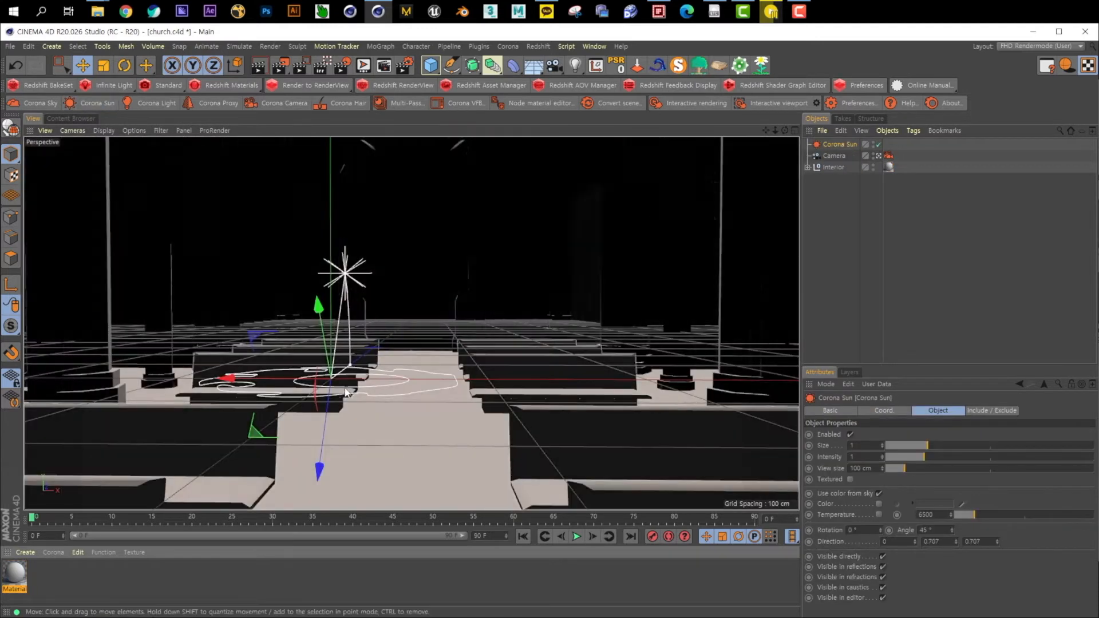
{"action": "left_click_drag", "start_coordinate": [409, 404], "coordinate": [481, 424]}
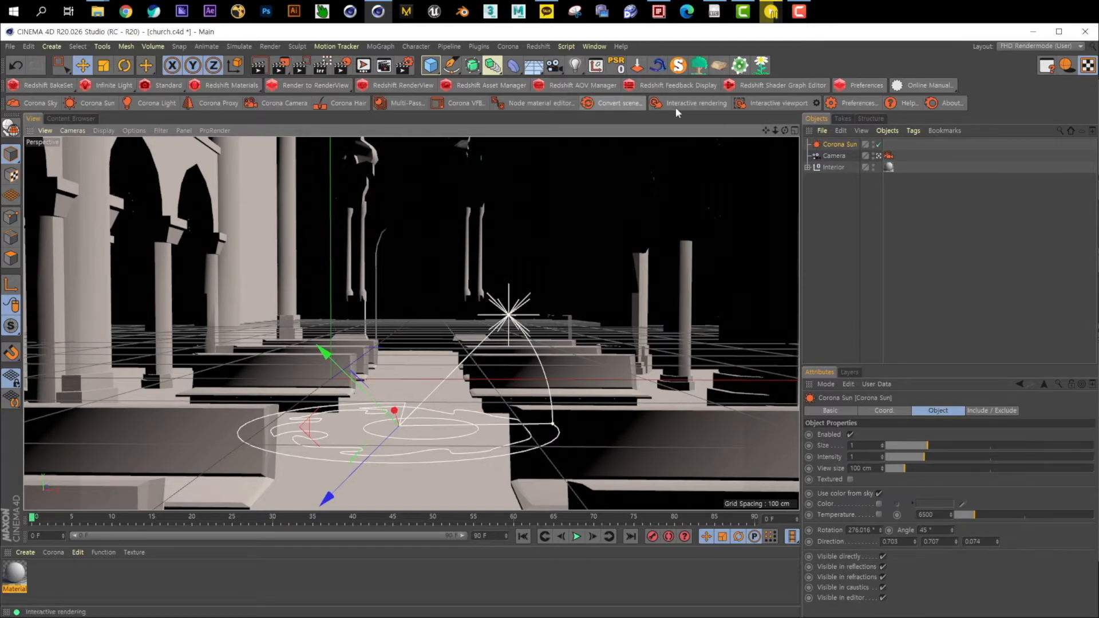
{"action": "left_click", "coordinate": [722, 107]}
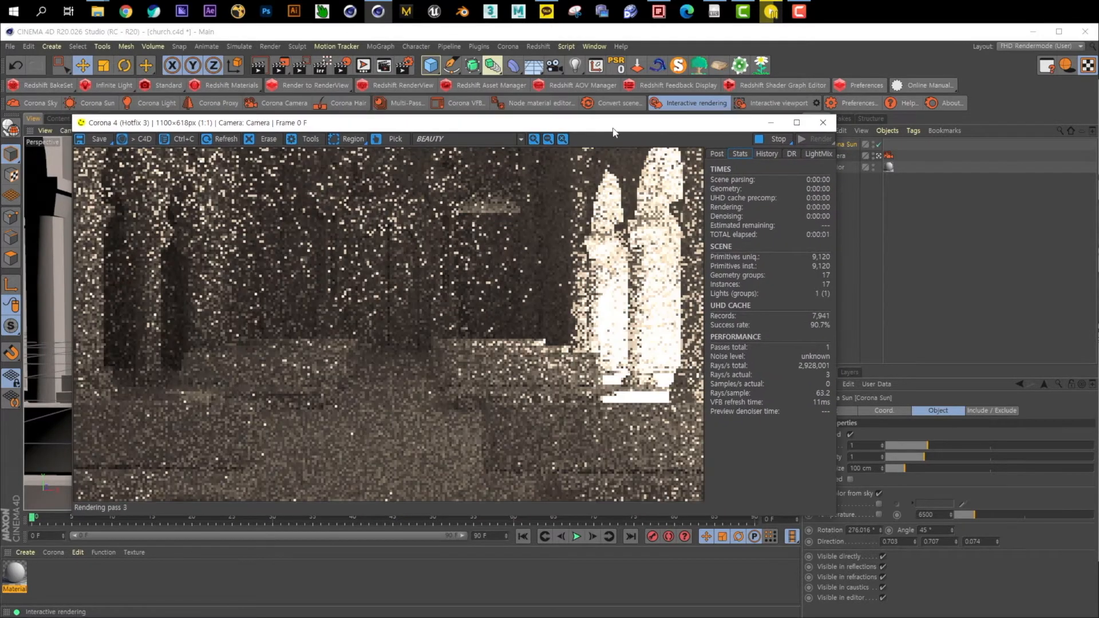
{"action": "left_click_drag", "start_coordinate": [623, 105], "coordinate": [442, 125]}
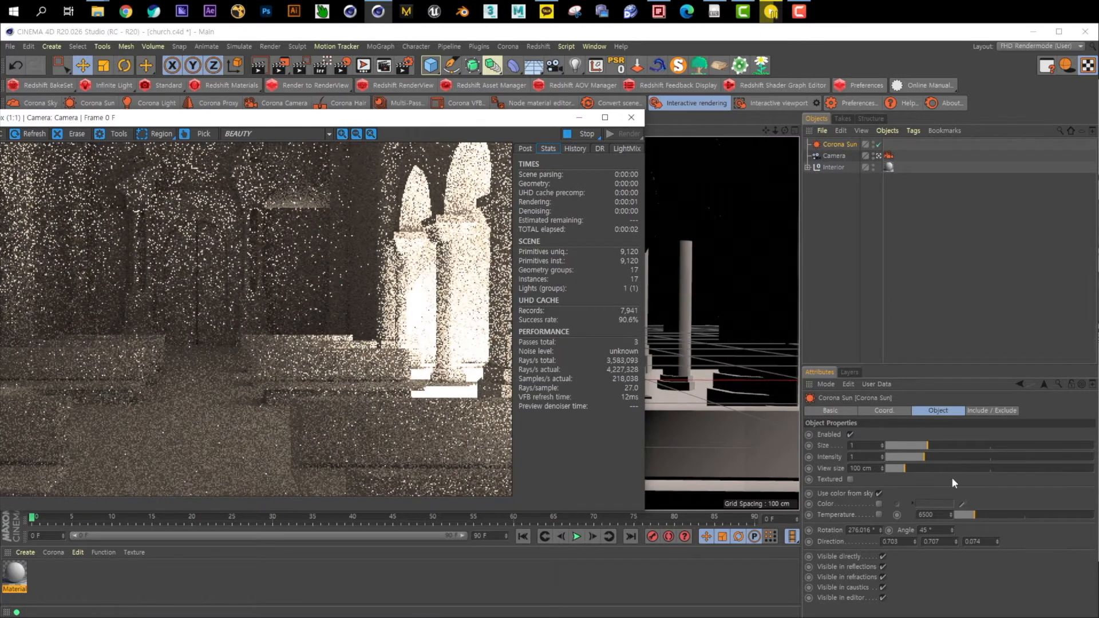
Step: Try lowering the Corona Sun's angle to 11° and then to 20°
{"action": "left_click_drag", "start_coordinate": [952, 527], "coordinate": [952, 545]}
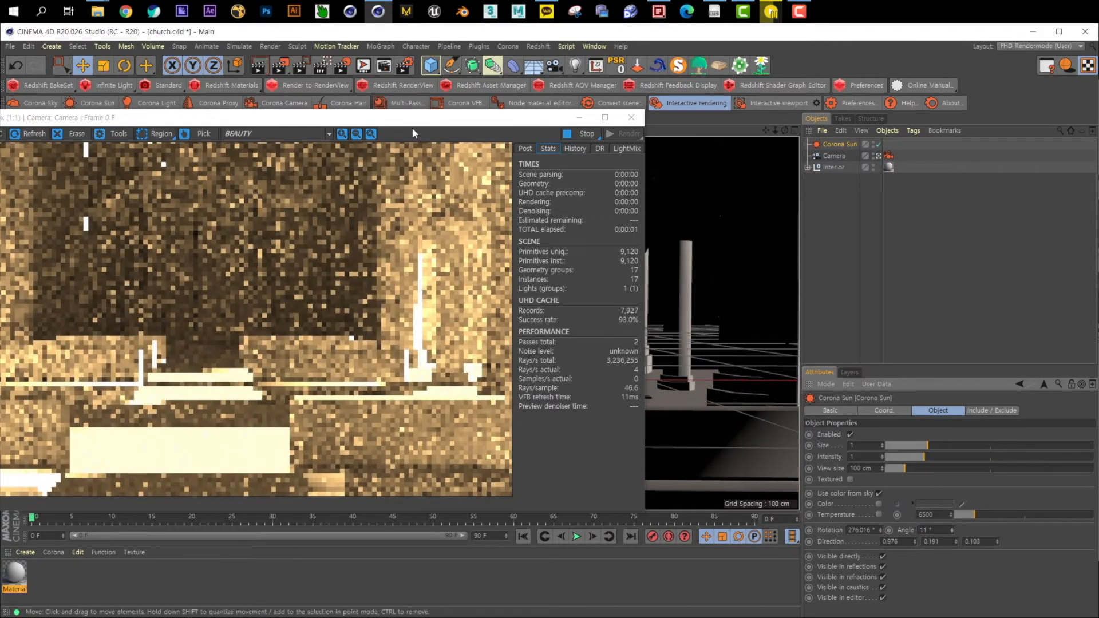
{"action": "left_click_drag", "start_coordinate": [411, 118], "coordinate": [558, 113]}
{"action": "double_click", "coordinate": [940, 529]}
{"action": "type", "text": "20"}
{"action": "key", "text": "Return"}
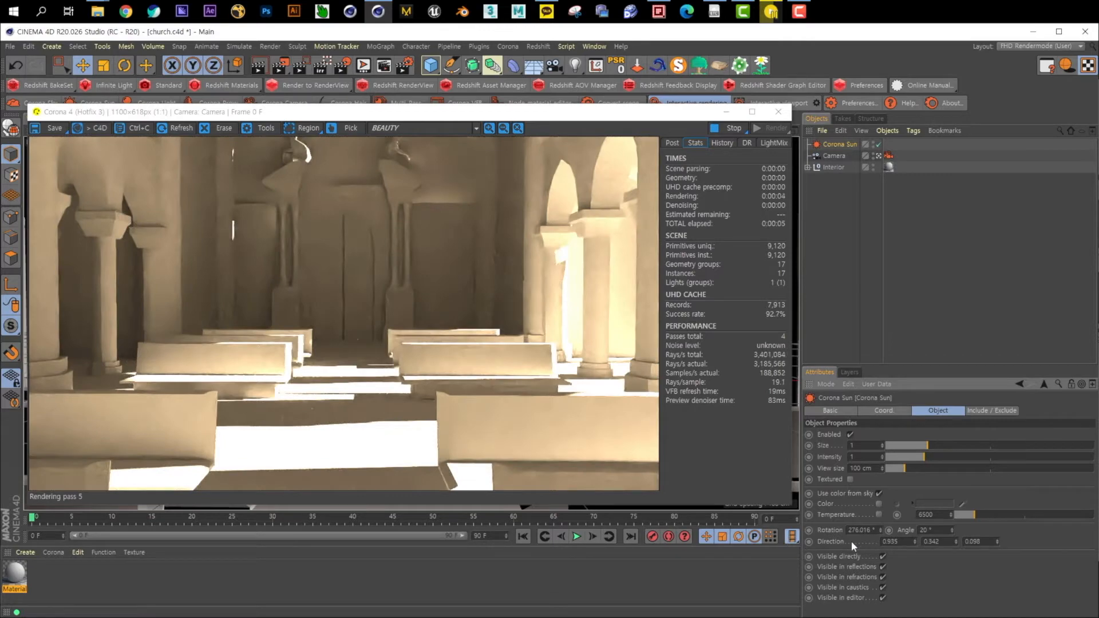
Step: Set the Corona Sun's angle to 25°
{"action": "left_click_drag", "start_coordinate": [936, 530], "coordinate": [810, 527]}
{"action": "type", "text": "25"}
{"action": "key", "text": "Return"}
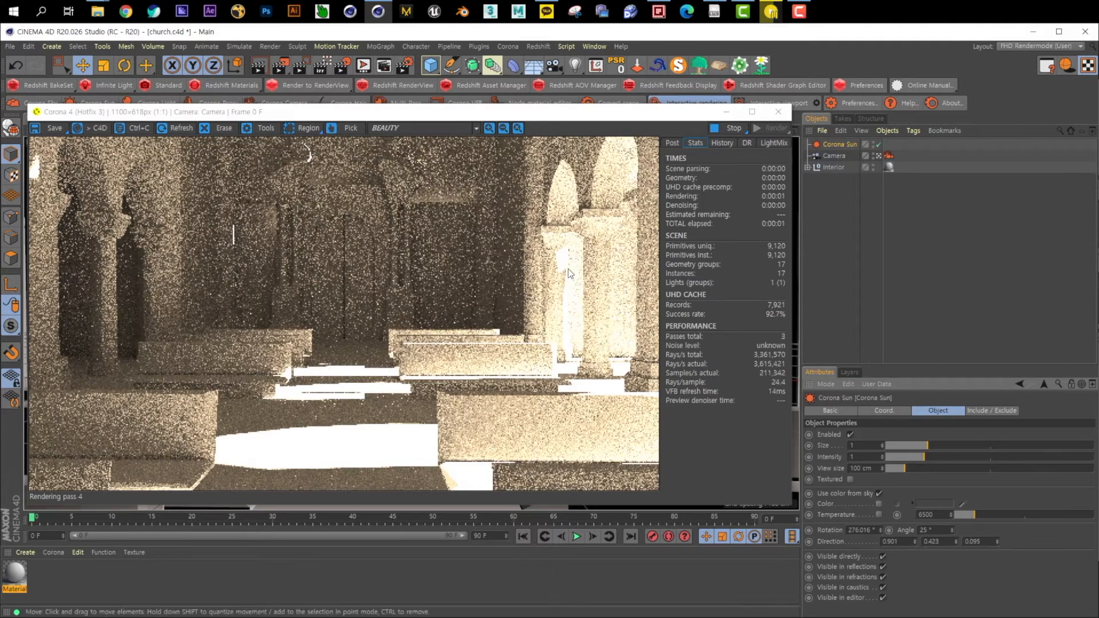
{"action": "left_click_drag", "start_coordinate": [499, 113], "coordinate": [517, 164]}
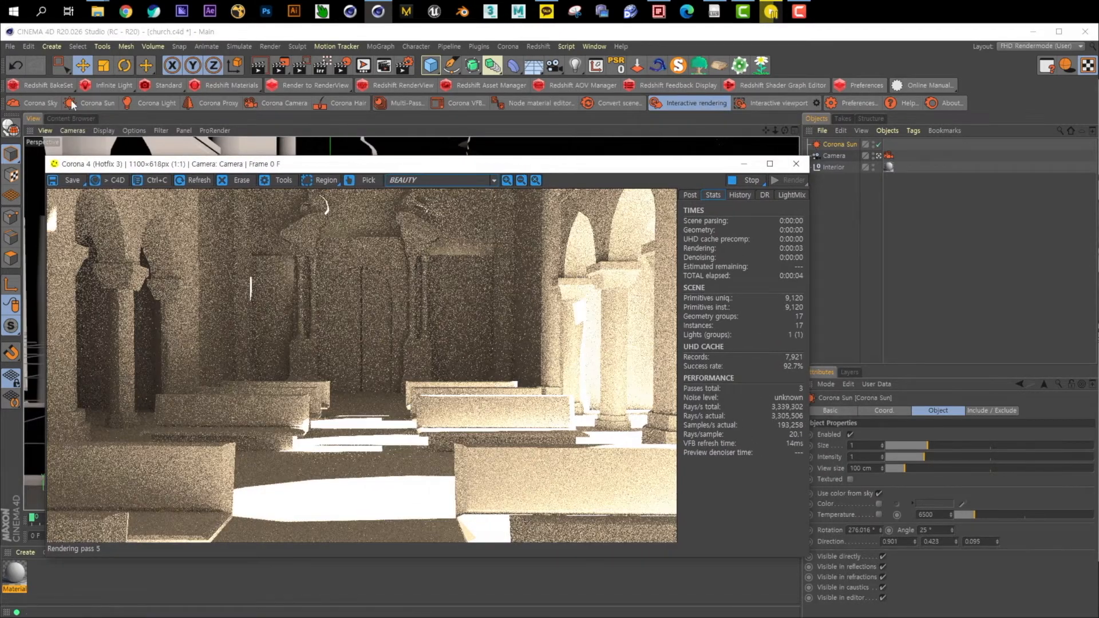
Step: Add a Corona Sky using the Rawa-fake sky model with its intensity set to 0.5
{"action": "left_click", "coordinate": [49, 103]}
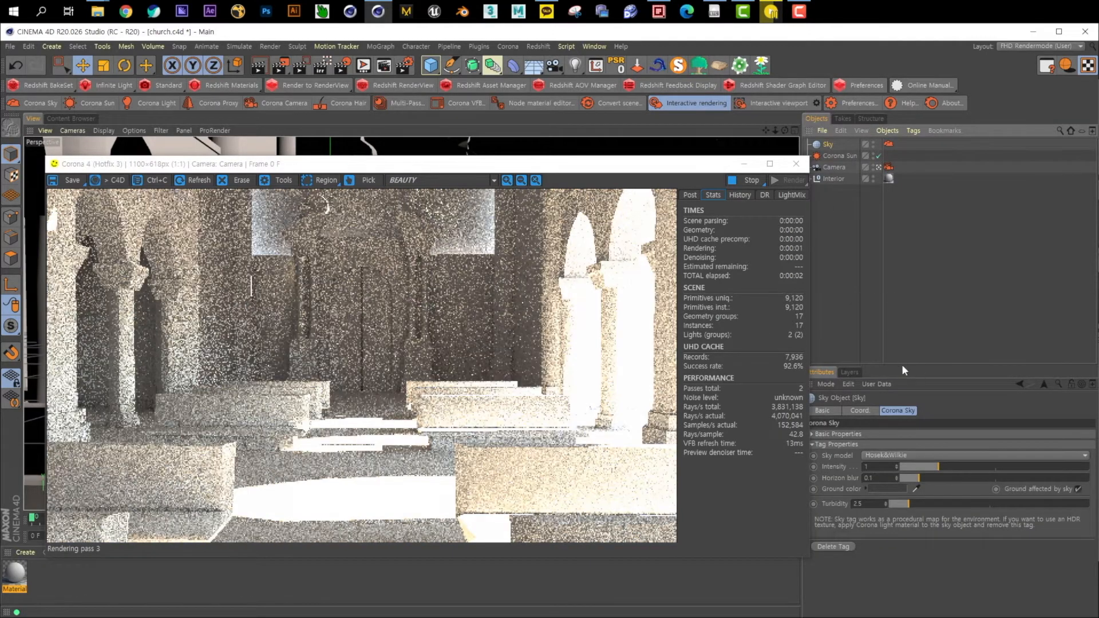
{"action": "left_click", "coordinate": [891, 454]}
{"action": "left_click", "coordinate": [904, 472]}
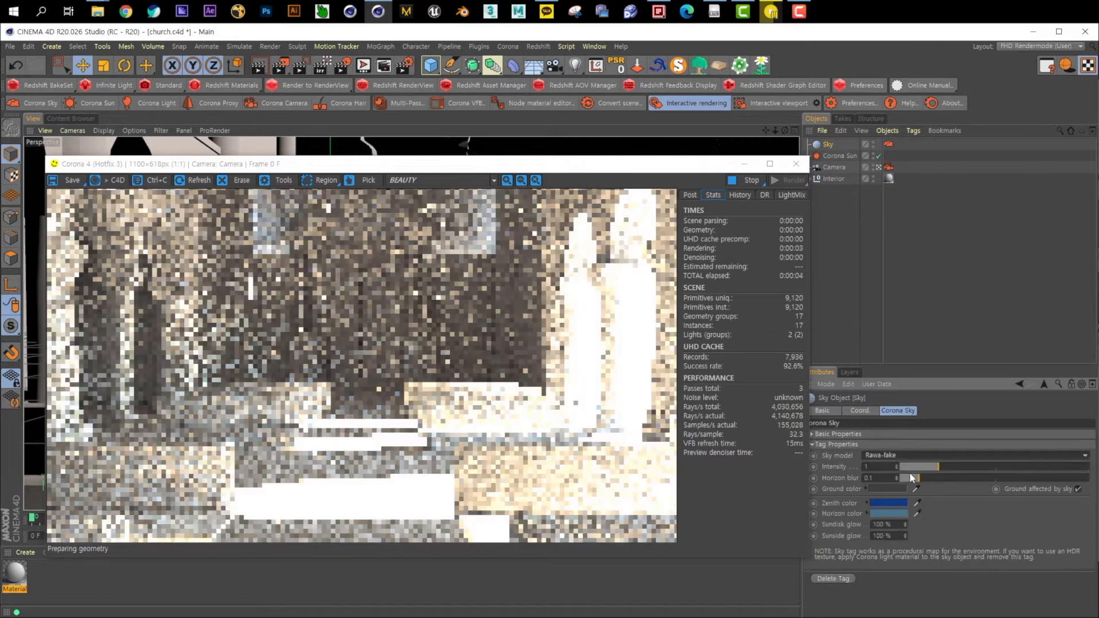
{"action": "left_click", "coordinate": [913, 466]}
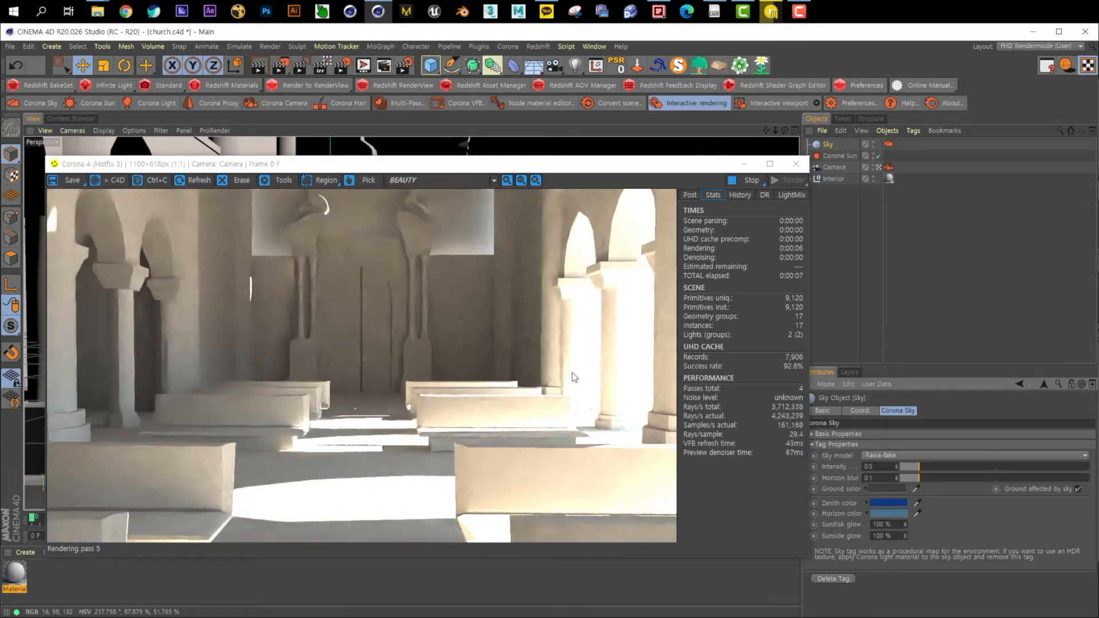
{"action": "left_click_drag", "start_coordinate": [590, 165], "coordinate": [586, 140]}
Step: Reduce the Corona Sun's intensity to 0.8
{"action": "left_click", "coordinate": [839, 156]}
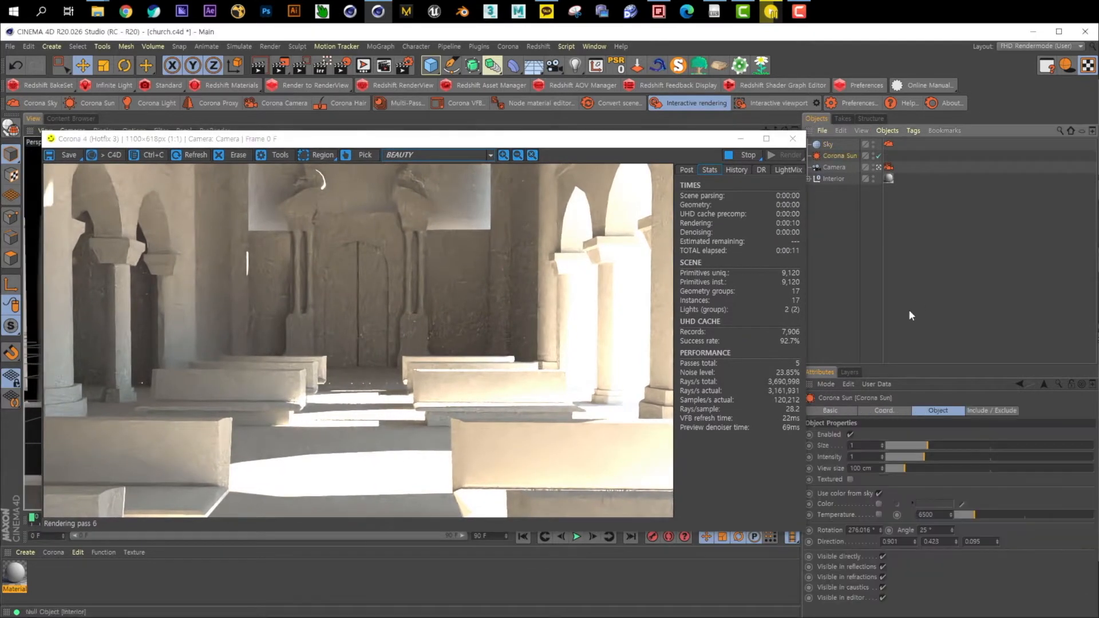
{"action": "left_click_drag", "start_coordinate": [865, 457], "coordinate": [772, 455]}
{"action": "type", "text": "0.8"}
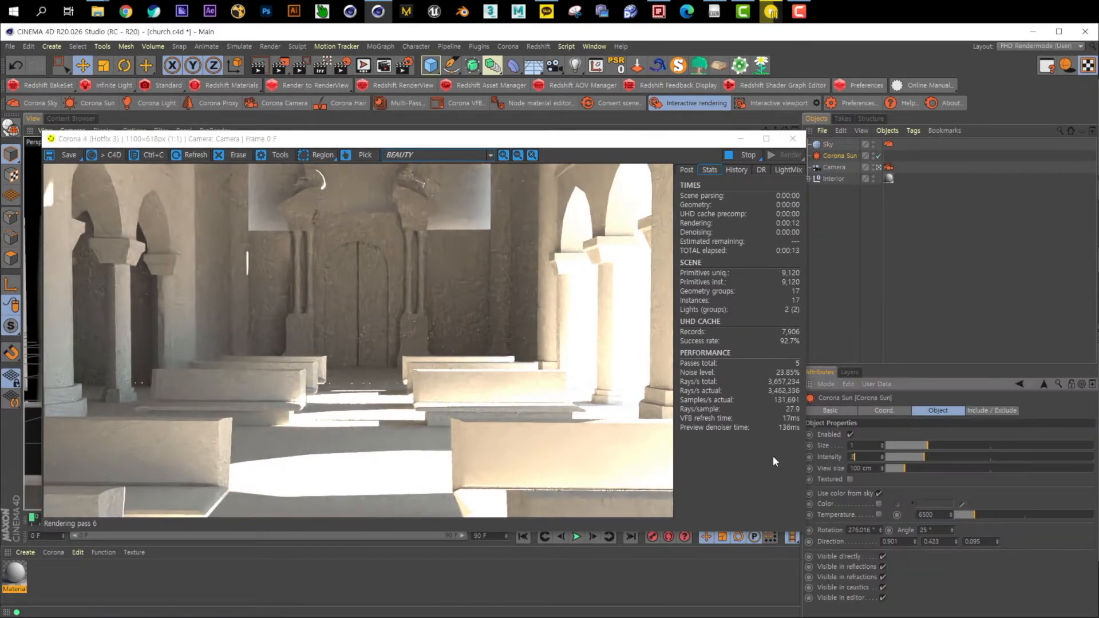
{"action": "key", "text": "Return"}
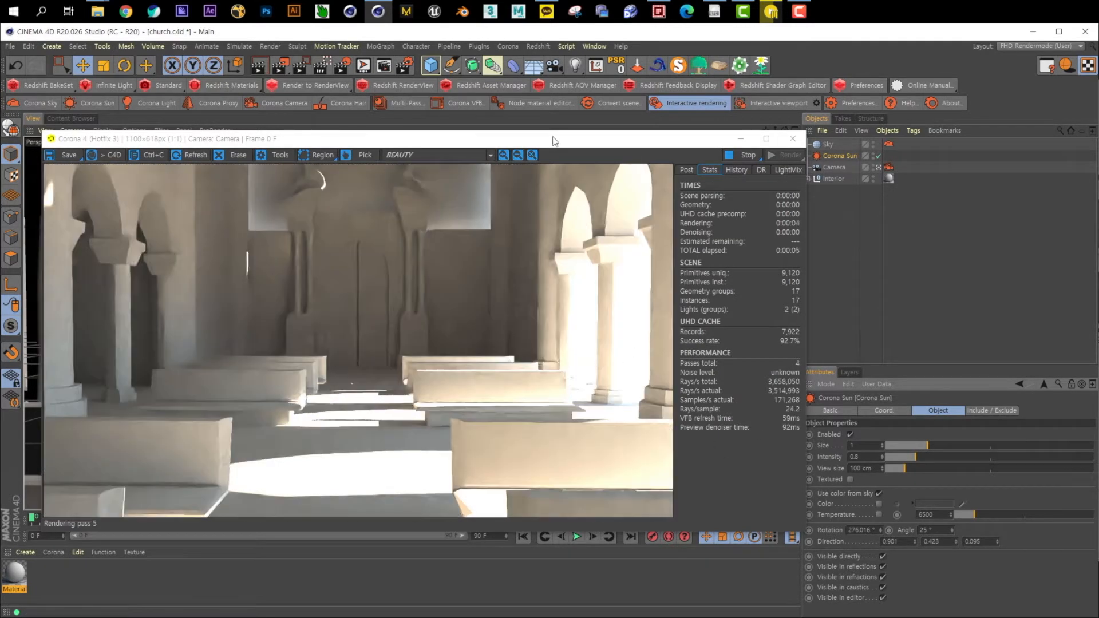
{"action": "left_click_drag", "start_coordinate": [484, 135], "coordinate": [538, 154]}
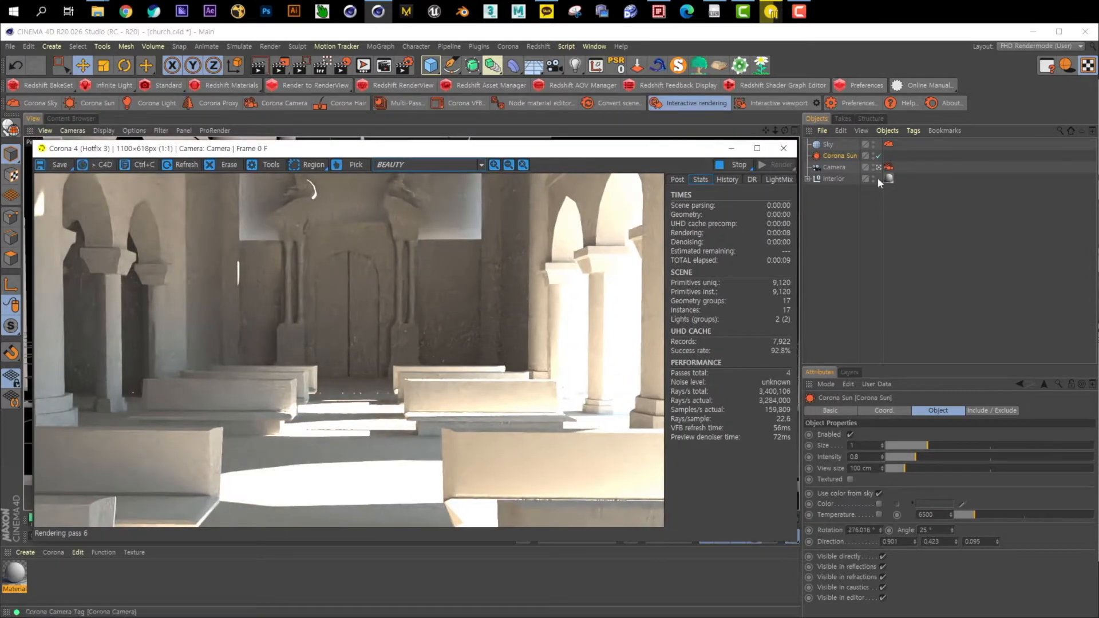
Step: Set Exposure (EV) to 2 in the camera's Corona Camera settings
{"action": "left_click", "coordinate": [836, 166]}
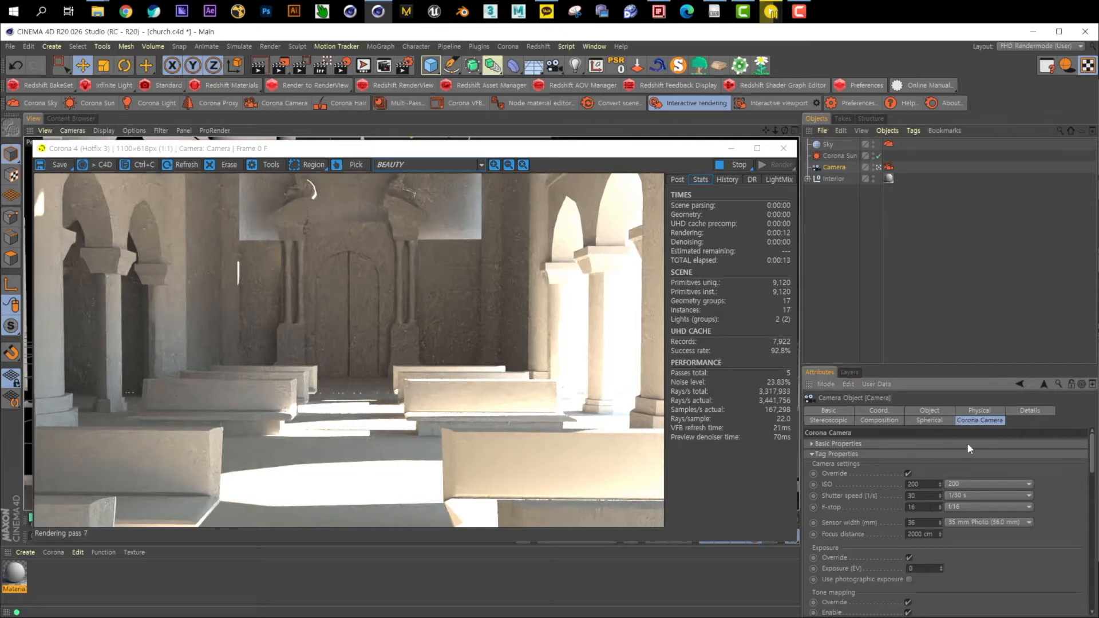
{"action": "left_click_drag", "start_coordinate": [963, 363], "coordinate": [963, 217]}
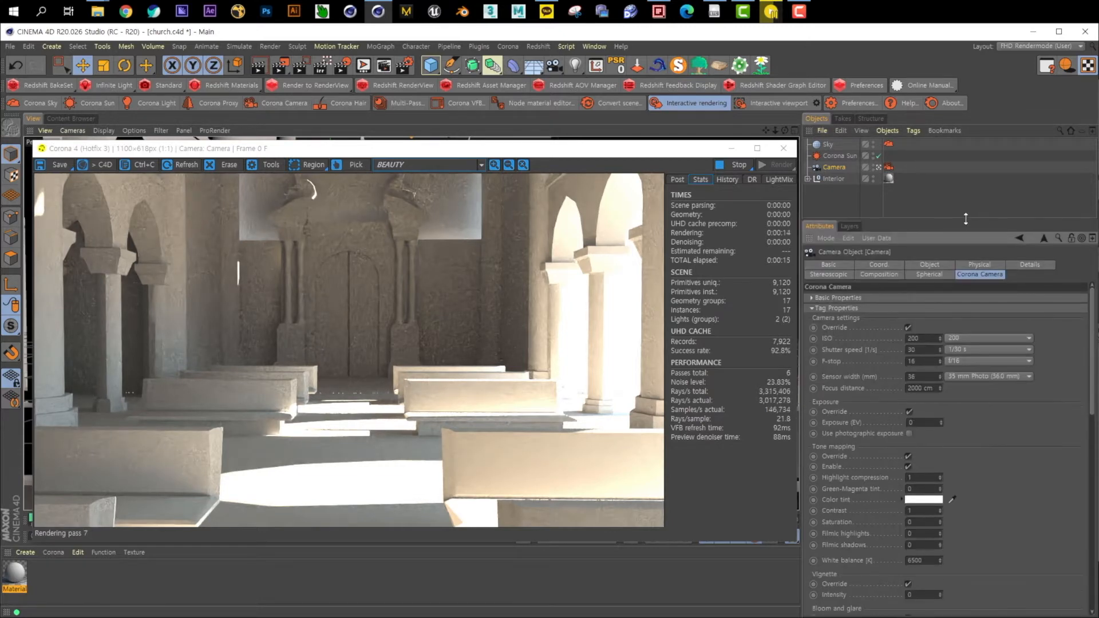
{"action": "left_click", "coordinate": [849, 325]}
{"action": "left_click", "coordinate": [858, 350]}
{"action": "left_click", "coordinate": [864, 362]}
{"action": "left_click", "coordinate": [875, 375], "text": "shift"}
{"action": "key", "text": "Return"}
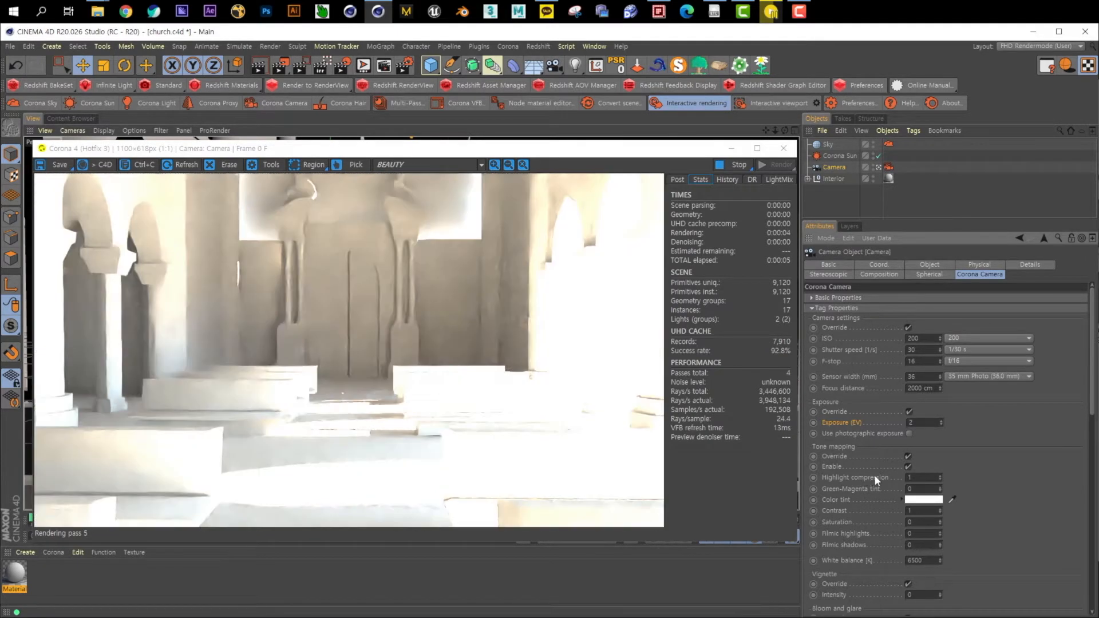
Step: Try the camera's highlight compression at 10, then set it back to 1 for comparison
{"action": "type", "text": "0"}
{"action": "key", "text": "Return"}
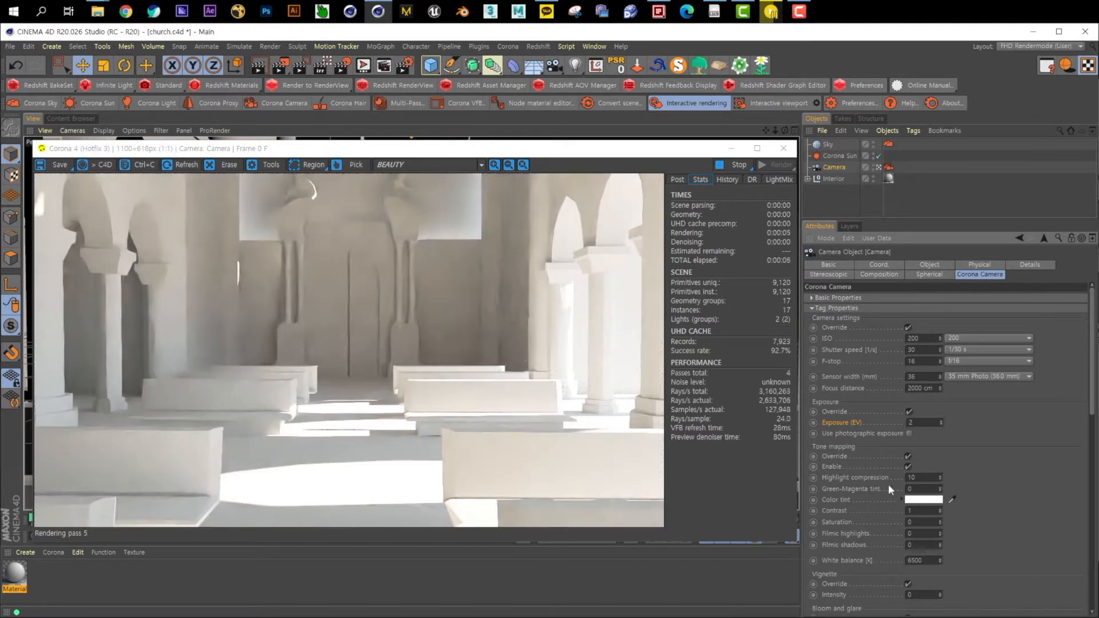
{"action": "type", "text": "1"}
{"action": "key", "text": "Return"}
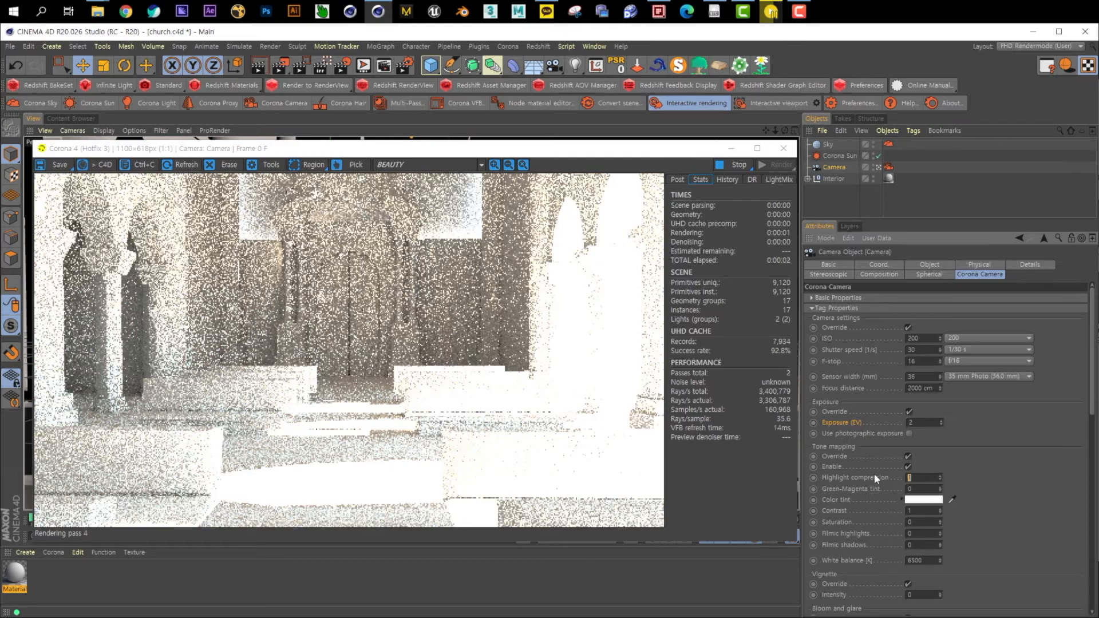
Step: Set the camera's highlight compression to 15
{"action": "type", "text": "15"}
{"action": "key", "text": "Return"}
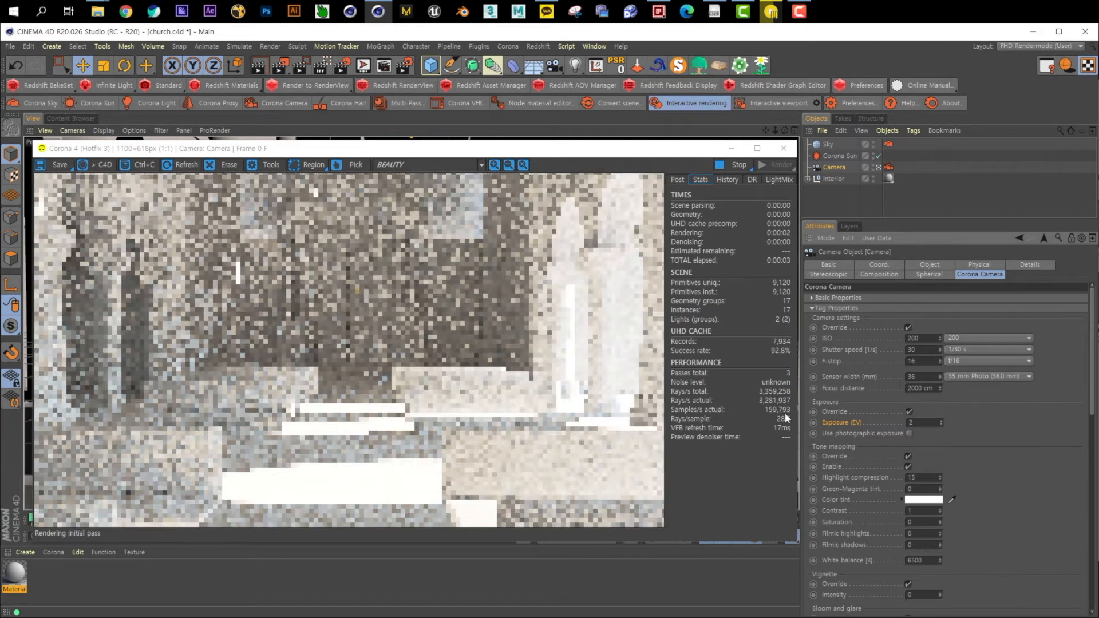
Step: Try the camera's Exposure (EV) at 20, then reset it to 0
{"action": "type", "text": "20"}
{"action": "key", "text": "Return"}
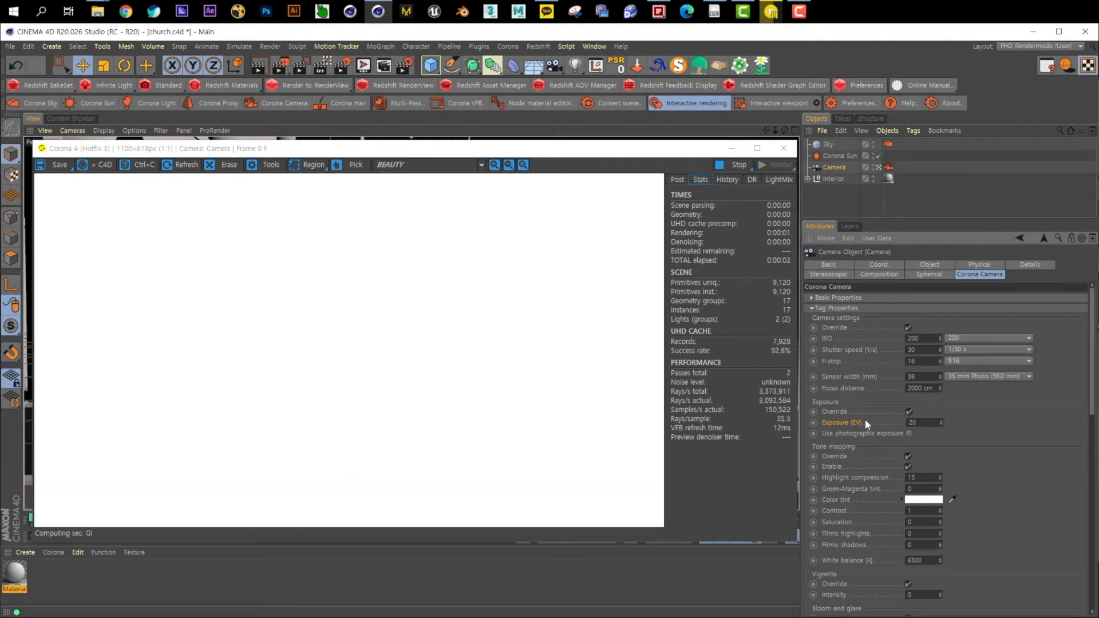
{"action": "type", "text": "0"}
{"action": "key", "text": "Return"}
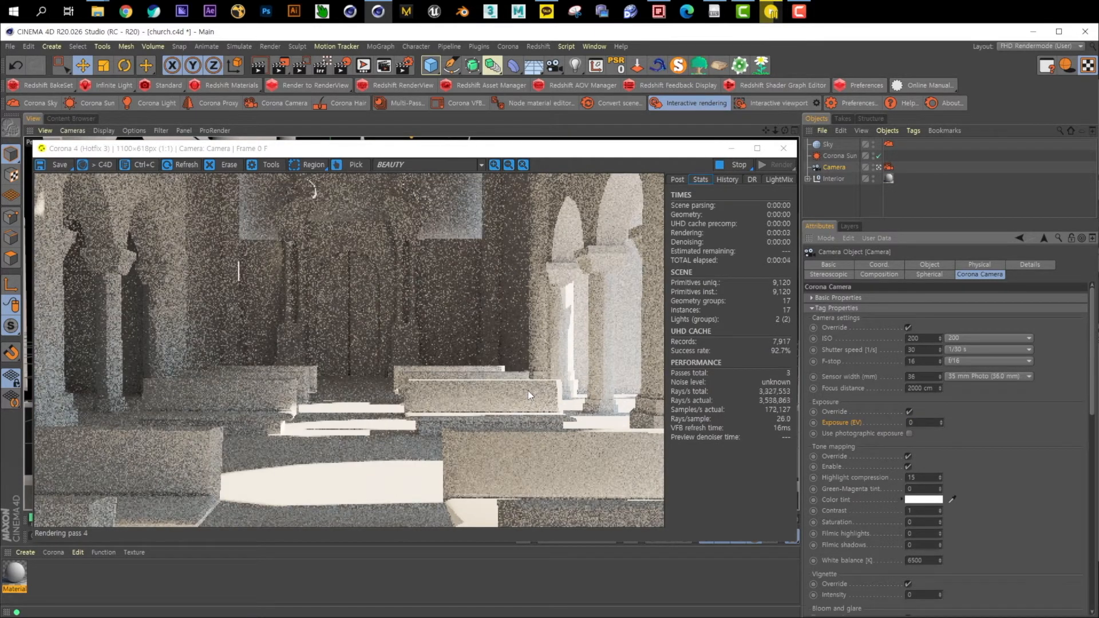
Step: Try lowering the camera's highlight compression to 0 in the tone mapping settings
{"action": "left_click_drag", "start_coordinate": [920, 479], "coordinate": [851, 470]}
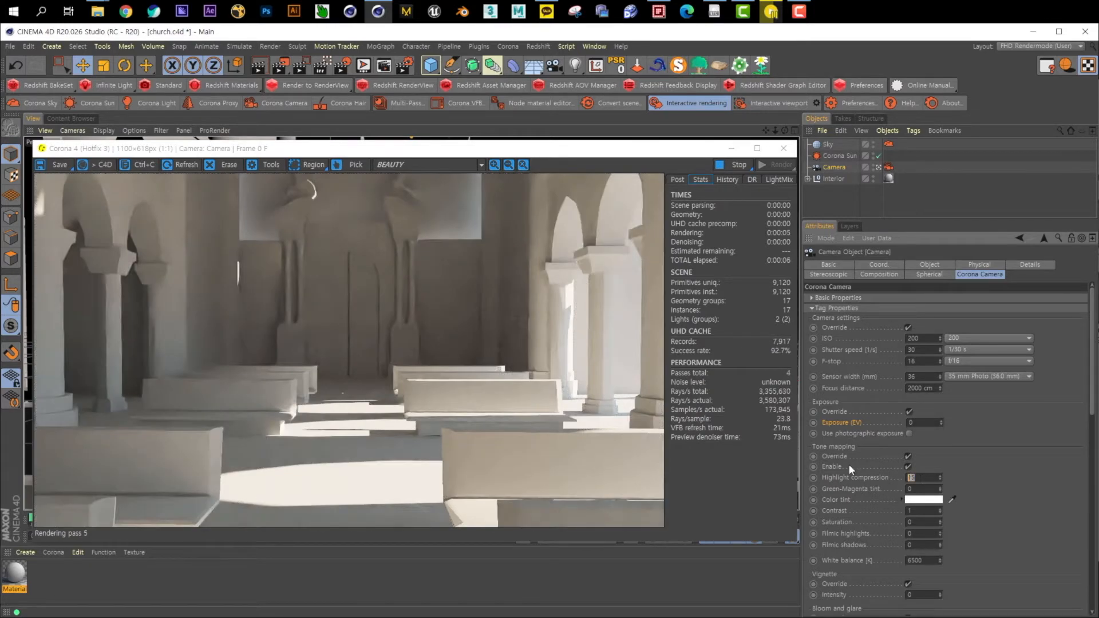
{"action": "type", "text": "0"}
{"action": "key", "text": "Return"}
{"action": "left_click", "coordinate": [909, 466]}
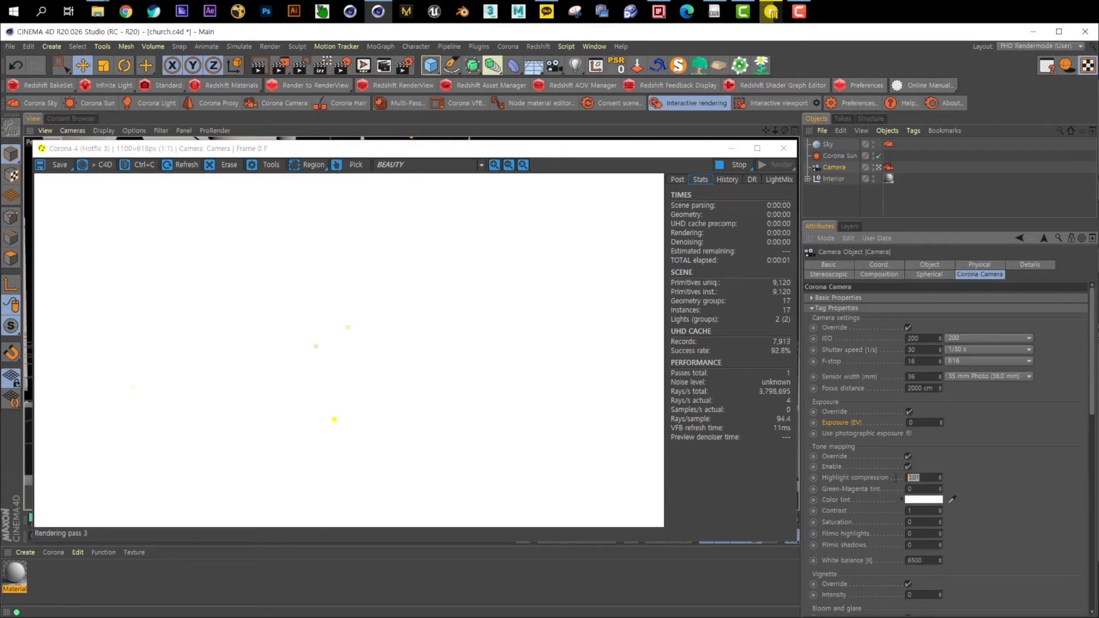
Step: Set the camera's Exposure (EV) to 1 and its highlight compression to 10
{"action": "left_click", "coordinate": [940, 420]}
{"action": "left_click_drag", "start_coordinate": [923, 476], "coordinate": [776, 455]}
{"action": "type", "text": "1"}
{"action": "key", "text": "Return"}
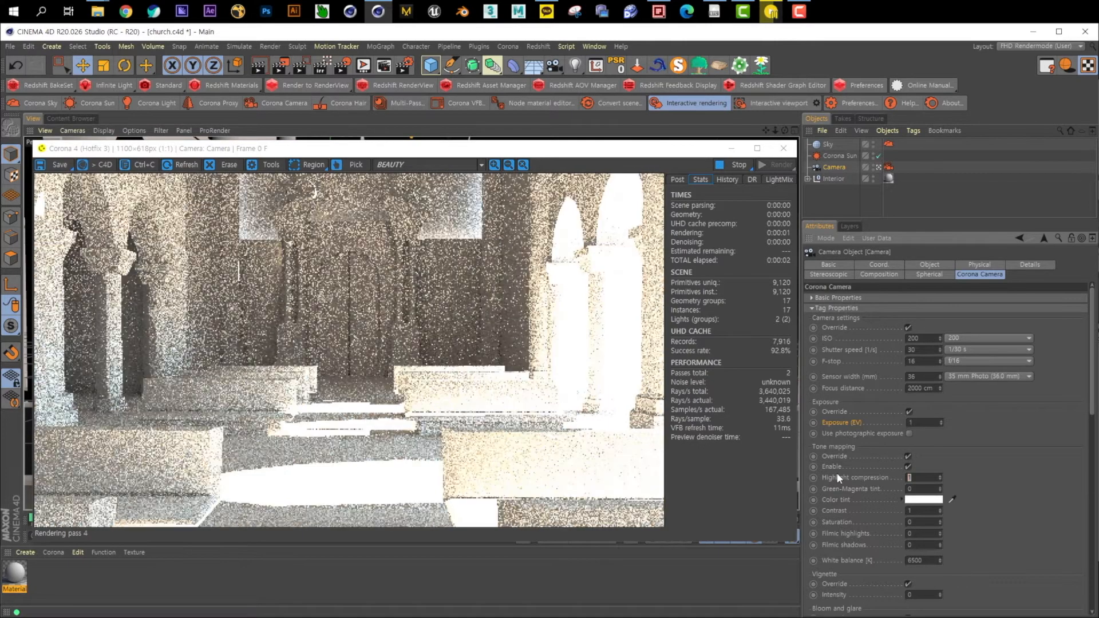
{"action": "type", "text": "0"}
{"action": "key", "text": "Return"}
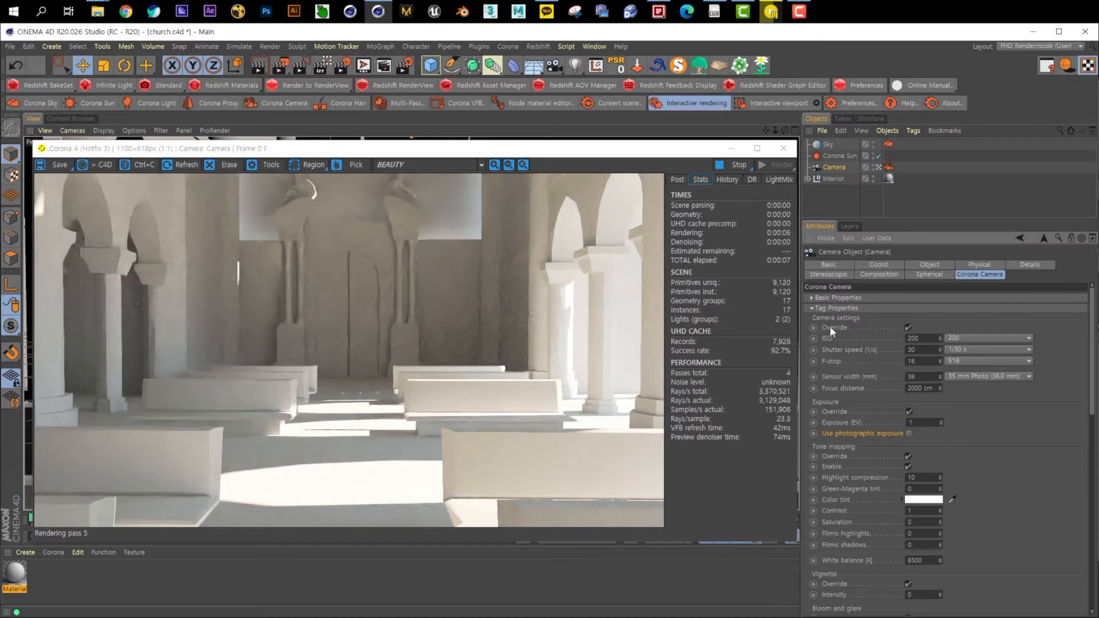
Step: Enable photographic exposure for the camera with ISO 600 and a 1/15 s shutter speed
{"action": "left_click", "coordinate": [909, 433]}
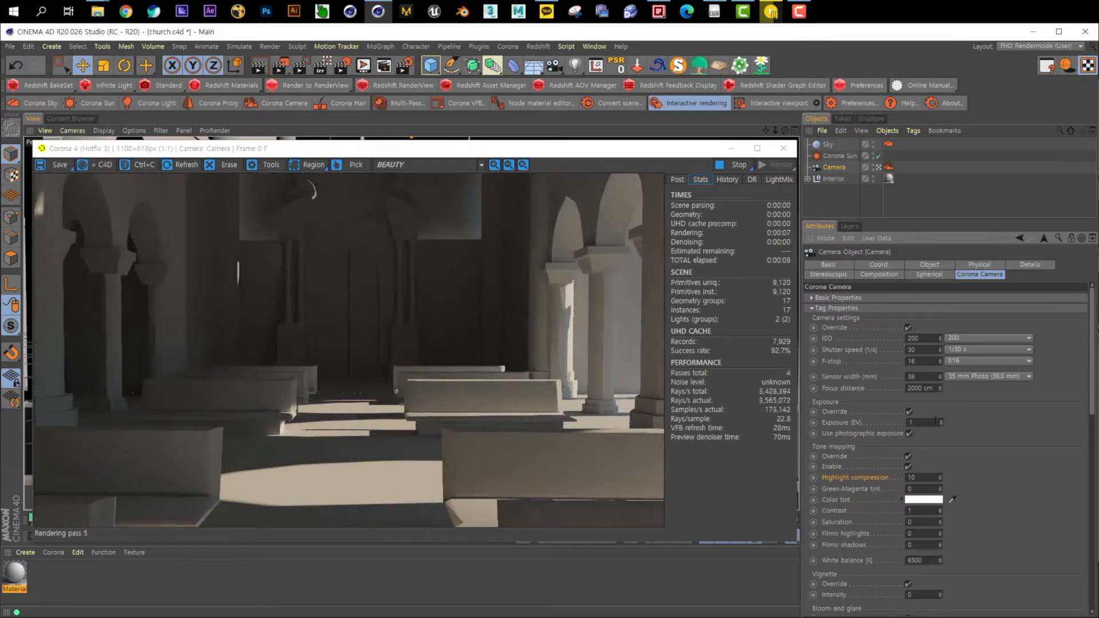
{"action": "double_click", "coordinate": [916, 339]}
{"action": "type", "text": "600"}
{"action": "key", "text": "Return"}
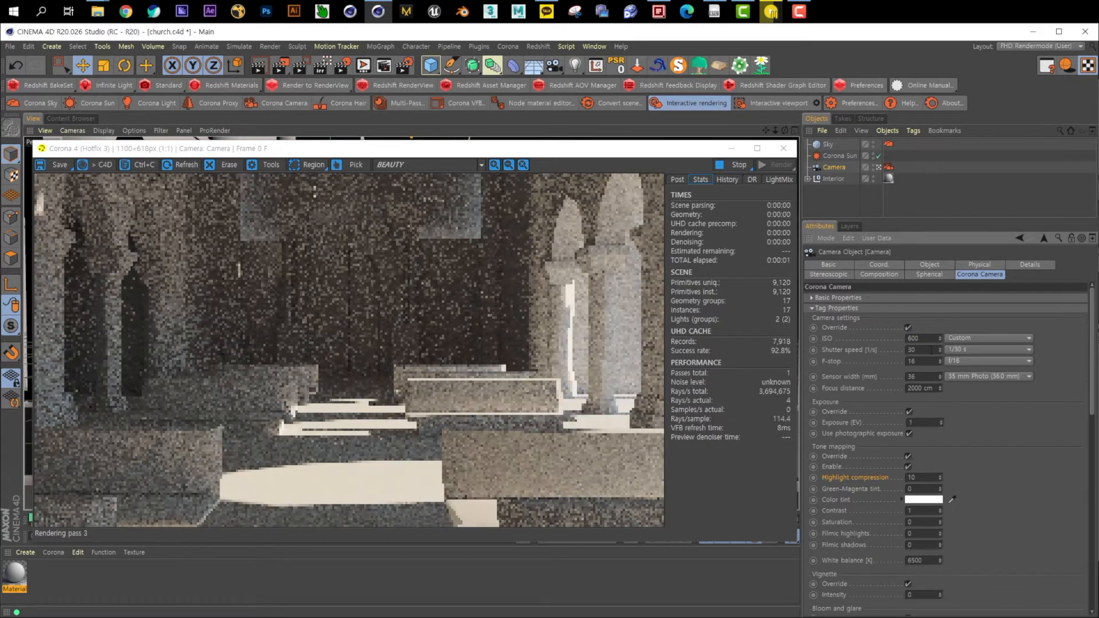
{"action": "left_click", "coordinate": [956, 350]}
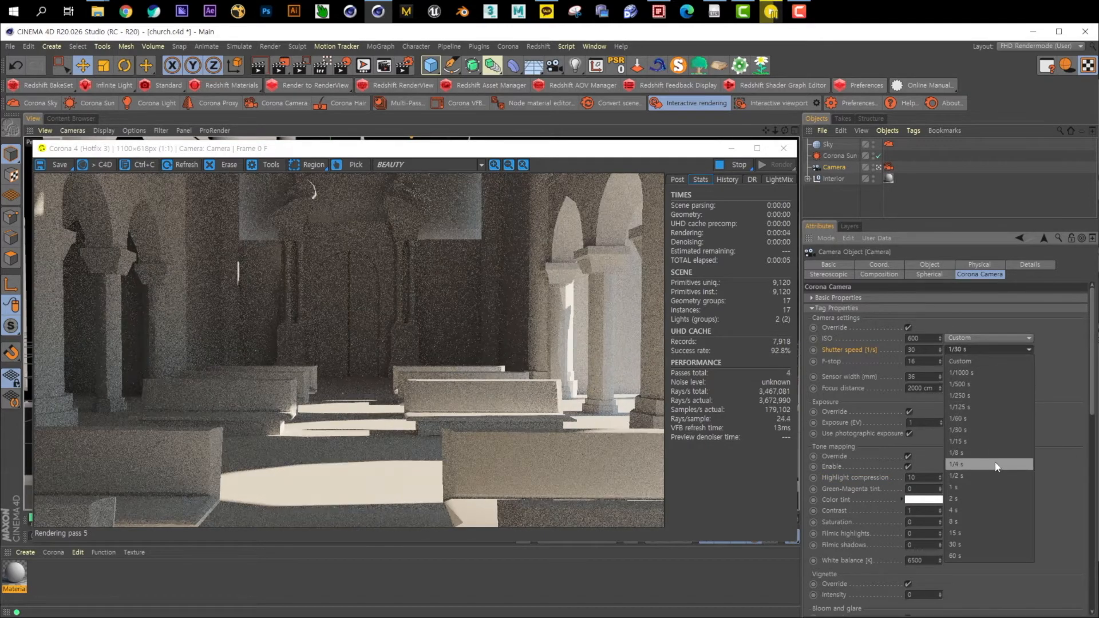
{"action": "left_click", "coordinate": [999, 442]}
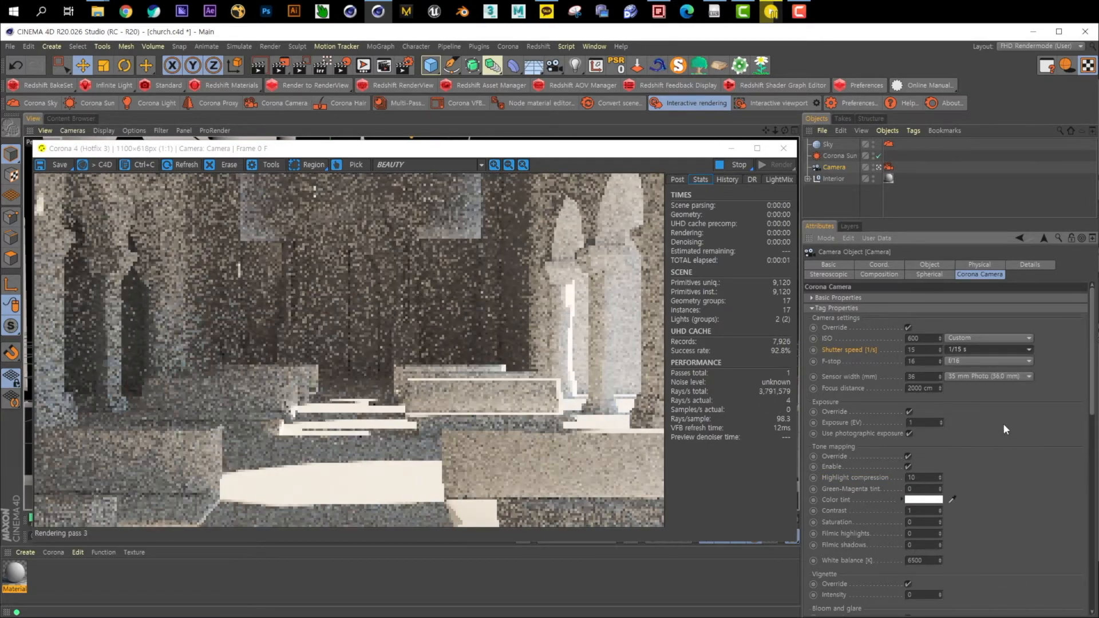
Step: Try several F-stop presets on the camera, including f/1.2, f/16 and f/2.8, to compare their brightness
{"action": "left_click", "coordinate": [956, 361]}
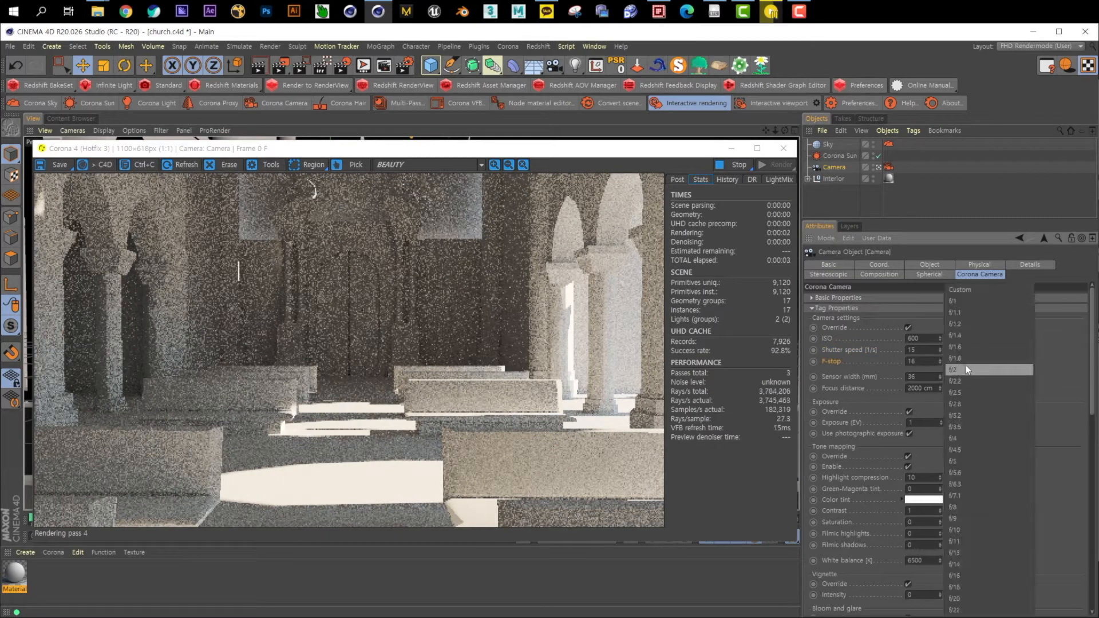
{"action": "left_click", "coordinate": [979, 325]}
{"action": "left_click", "coordinate": [954, 361]}
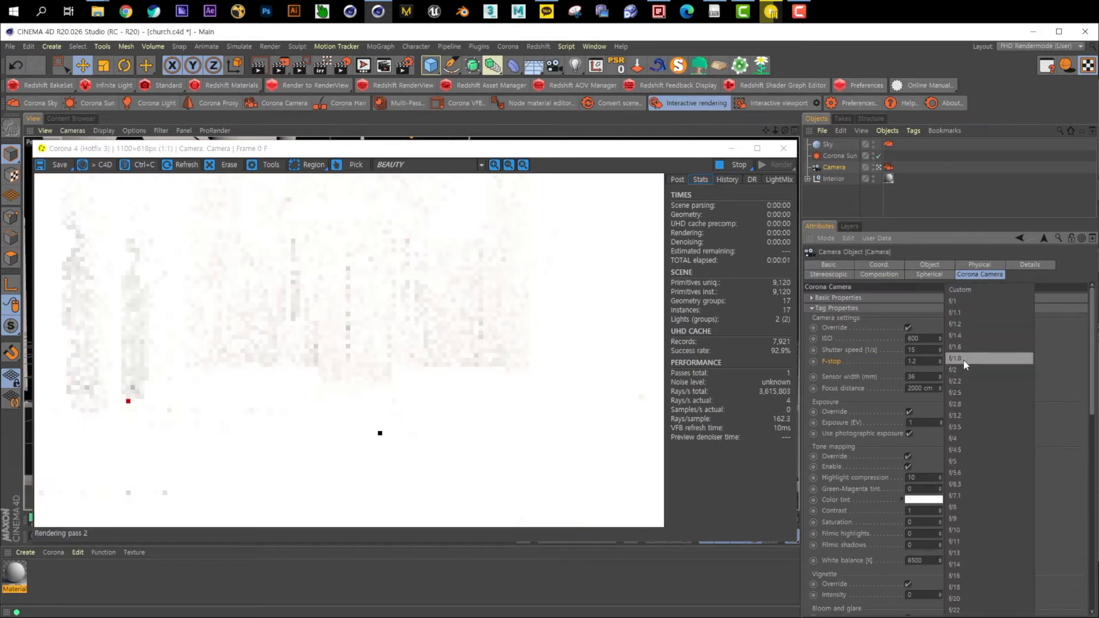
{"action": "left_click", "coordinate": [976, 473]}
{"action": "left_click", "coordinate": [976, 362]}
{"action": "left_click", "coordinate": [991, 573]}
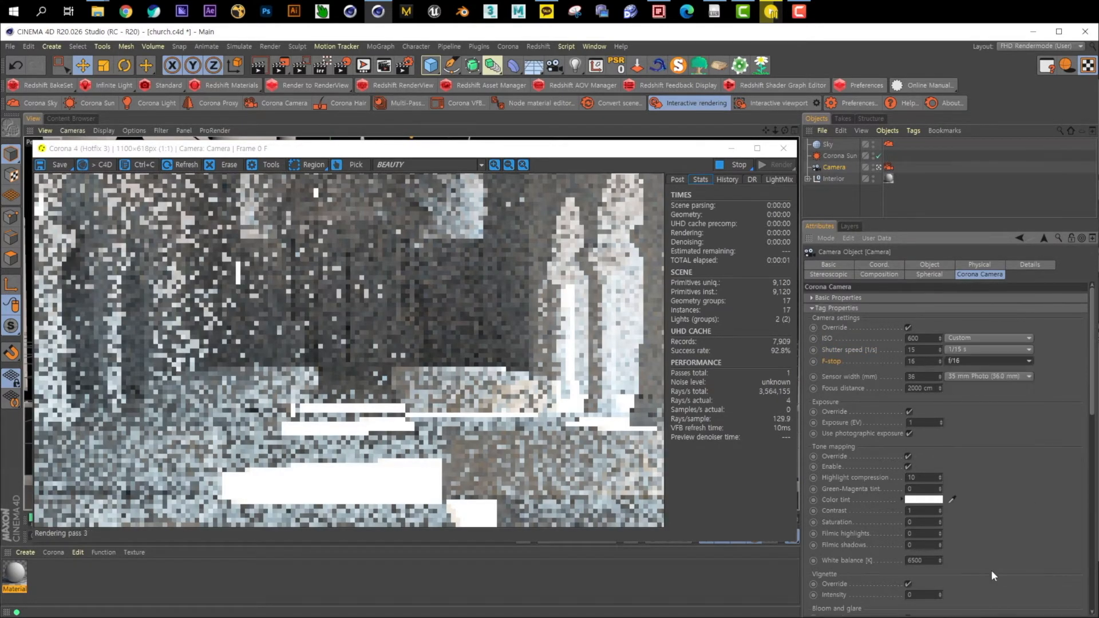
{"action": "left_click", "coordinate": [977, 364]}
{"action": "left_click", "coordinate": [985, 403]}
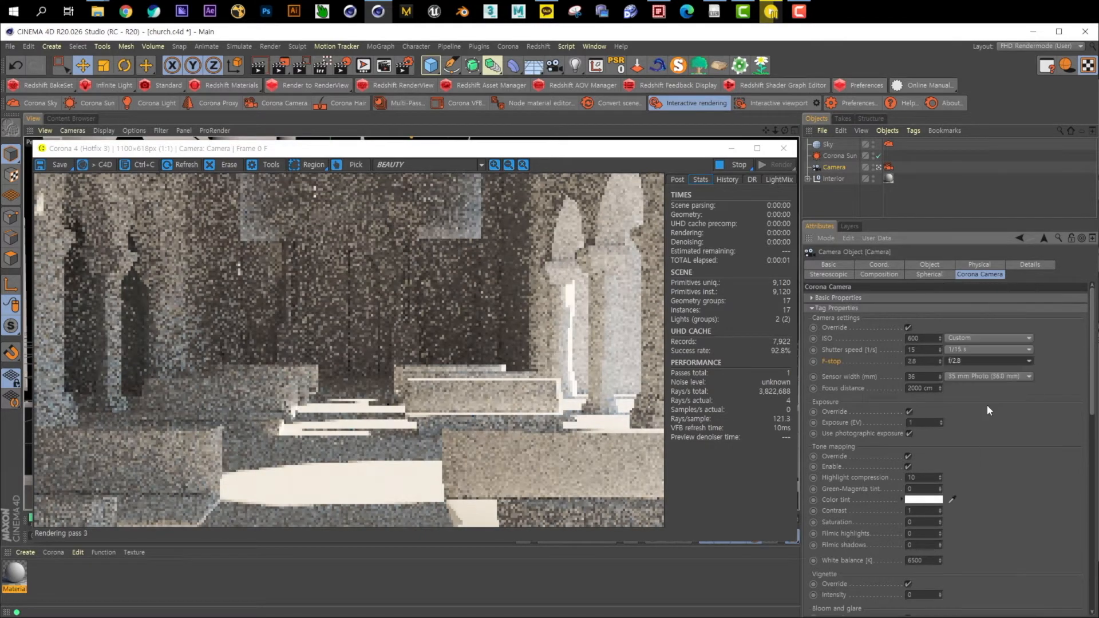
Step: Set the camera's F-stop to f/6.3
{"action": "left_click", "coordinate": [988, 366]}
{"action": "left_click", "coordinate": [994, 484]}
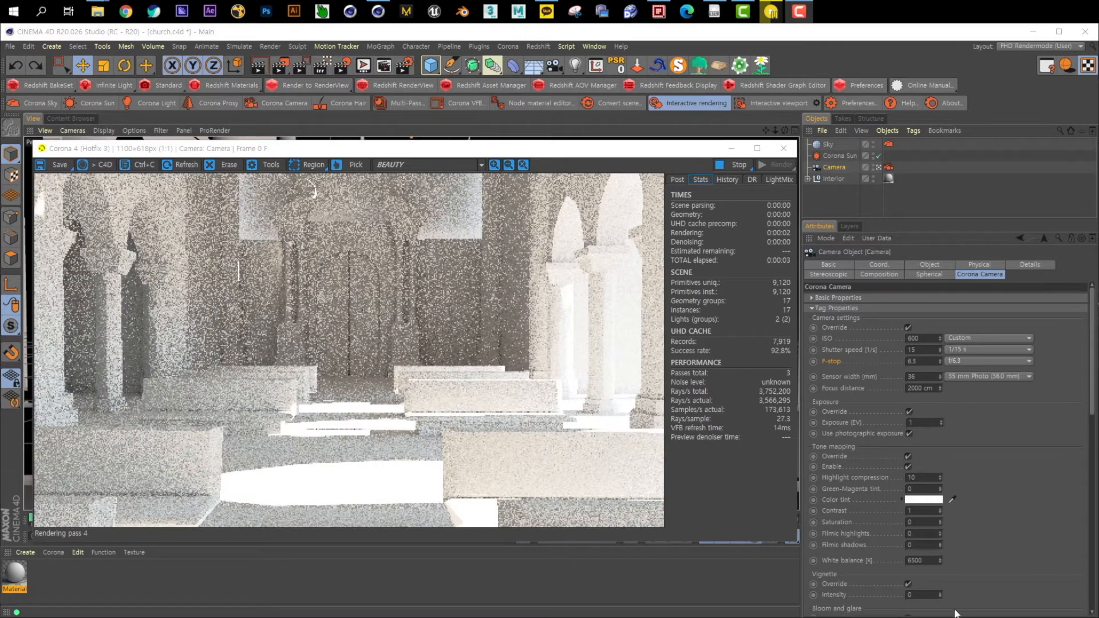
{"action": "left_click", "coordinate": [836, 467]}
{"action": "left_click", "coordinate": [847, 479]}
Step: Try the camera's Green-Magenta tint at 1, then undo it
{"action": "scroll", "coordinate": [972, 463], "scroll_direction": "down", "scroll_amount": 3}
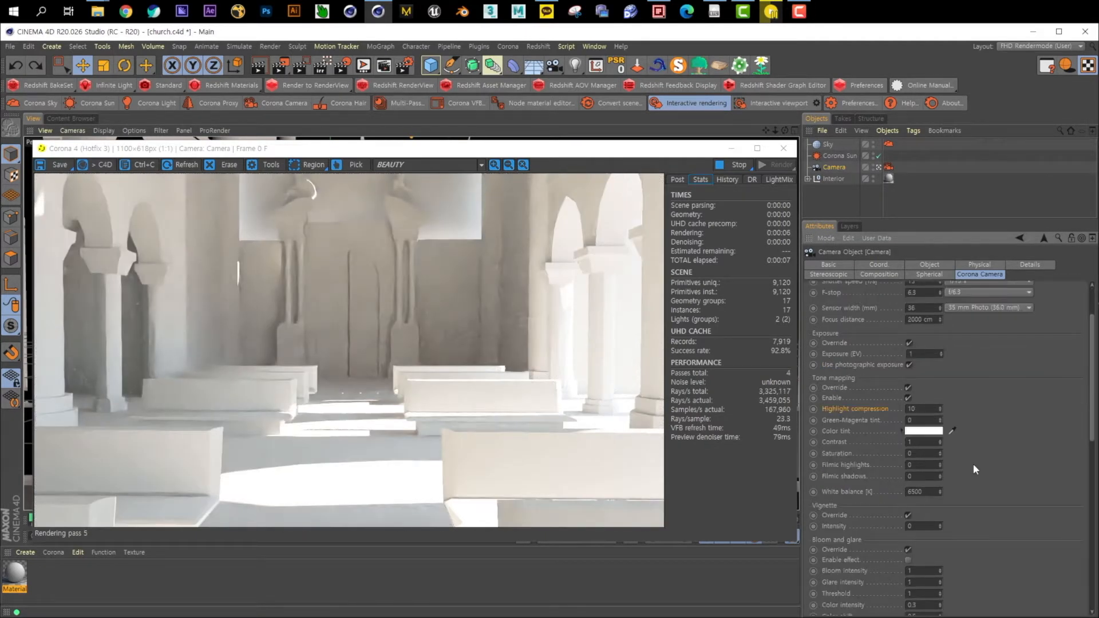
{"action": "left_click_drag", "start_coordinate": [918, 420], "coordinate": [868, 421]}
{"action": "type", "text": "1"}
{"action": "key", "text": "Return"}
{"action": "key", "text": "ctrl+z"}
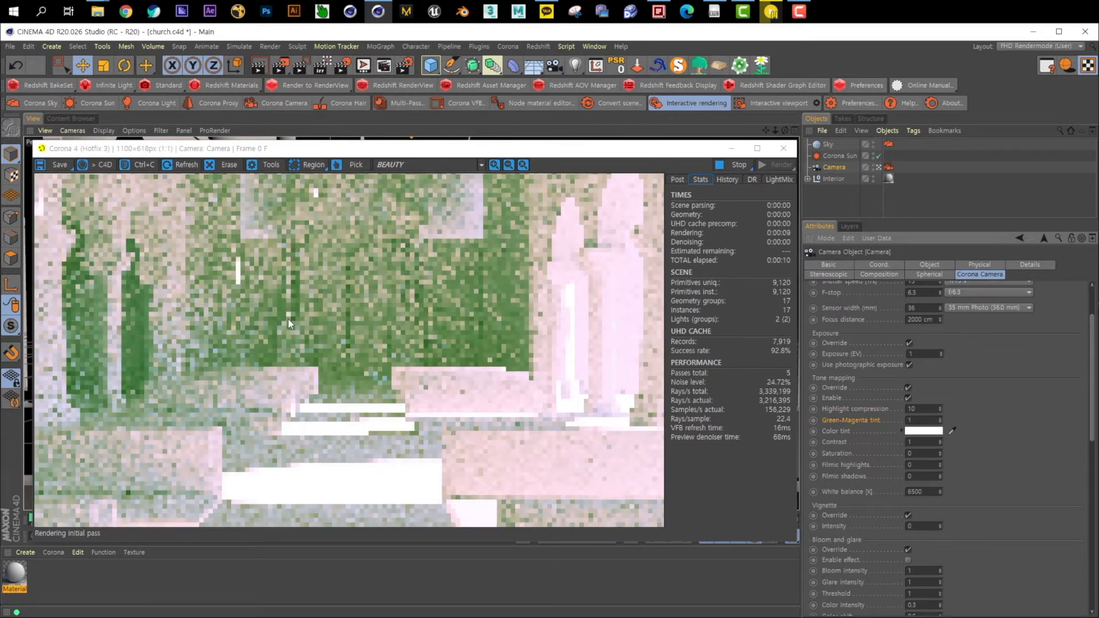
Step: Set the camera's Green-Magenta tint to 0.1
{"action": "left_click_drag", "start_coordinate": [917, 420], "coordinate": [840, 422]}
{"action": "type", "text": "0.1"}
{"action": "key", "text": "Return"}
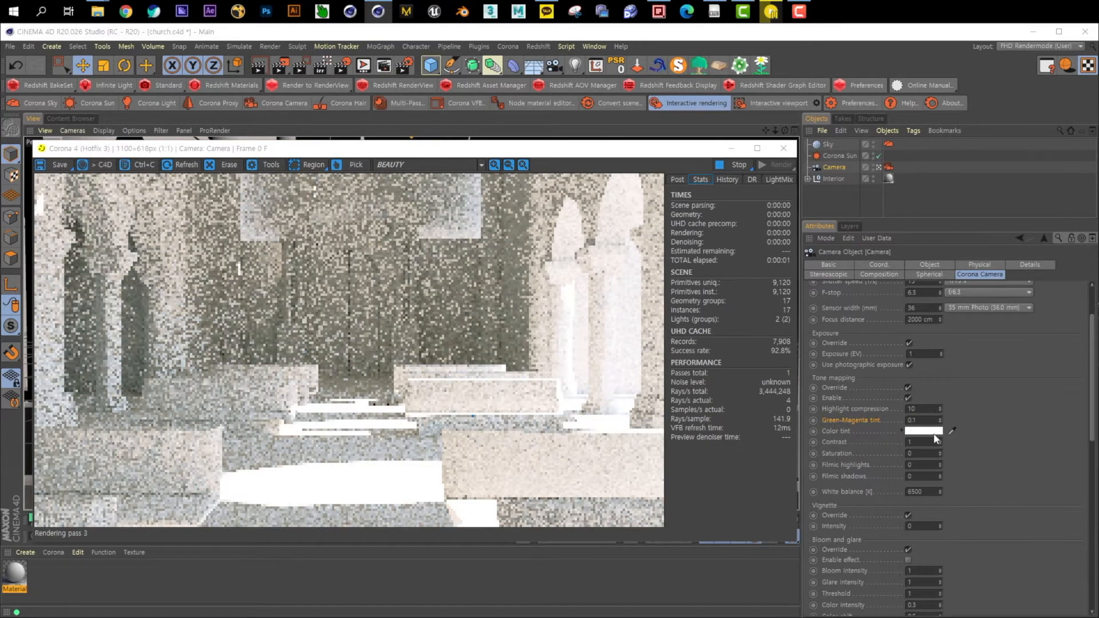
Step: Try a light orange color tint in the camera's tone mapping, then undo it
{"action": "left_click", "coordinate": [933, 433]}
{"action": "left_click_drag", "start_coordinate": [942, 433], "coordinate": [956, 433]}
{"action": "left_click", "coordinate": [960, 445]}
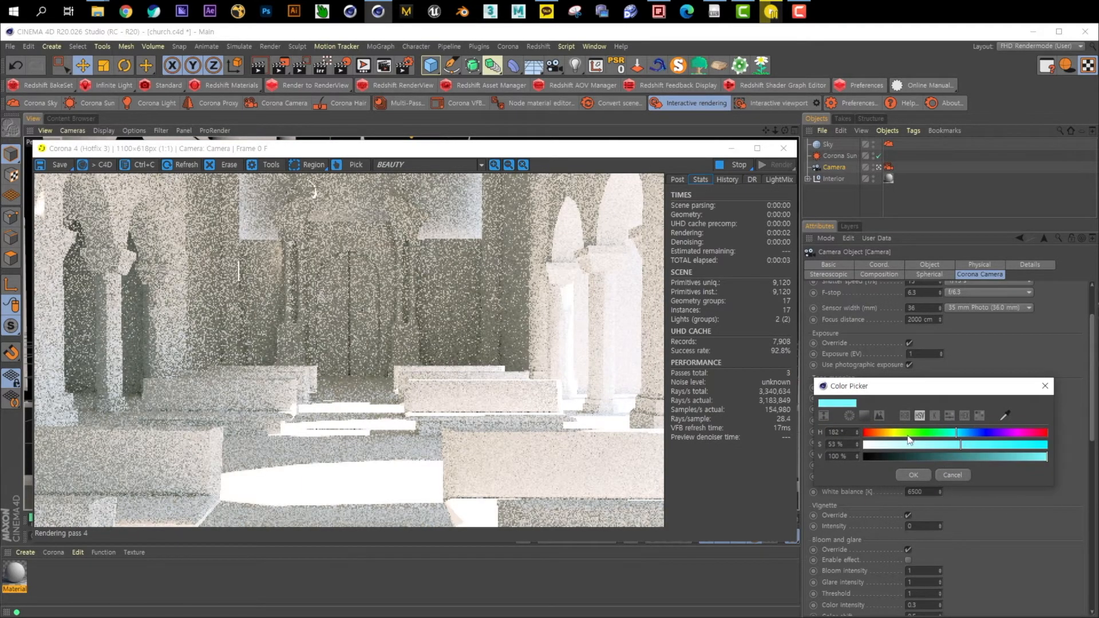
{"action": "left_click", "coordinate": [871, 433]}
{"action": "left_click", "coordinate": [919, 474]}
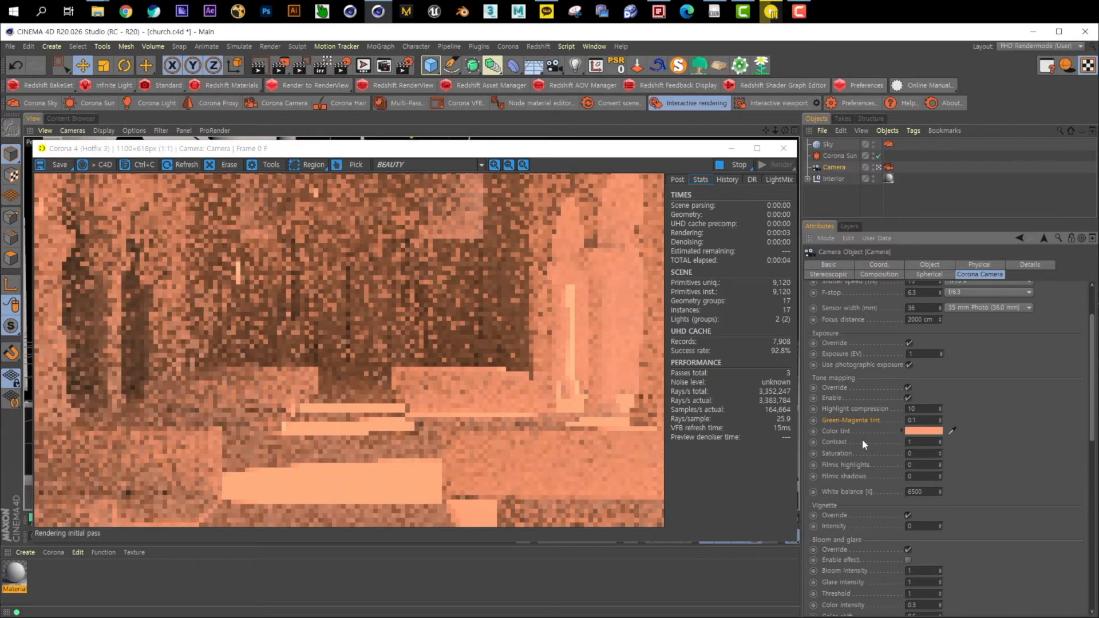
{"action": "key", "text": "ctrl+z"}
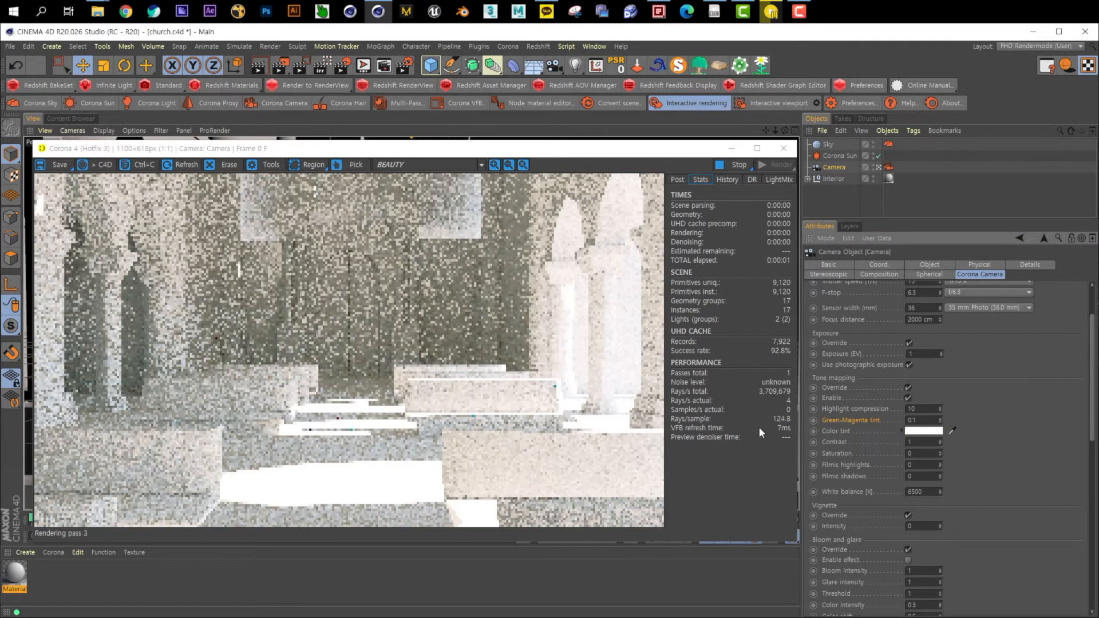
Step: Try the camera's tone mapping saturation at 10 and at 0.01, undoing the changes
{"action": "left_click_drag", "start_coordinate": [918, 453], "coordinate": [859, 450]}
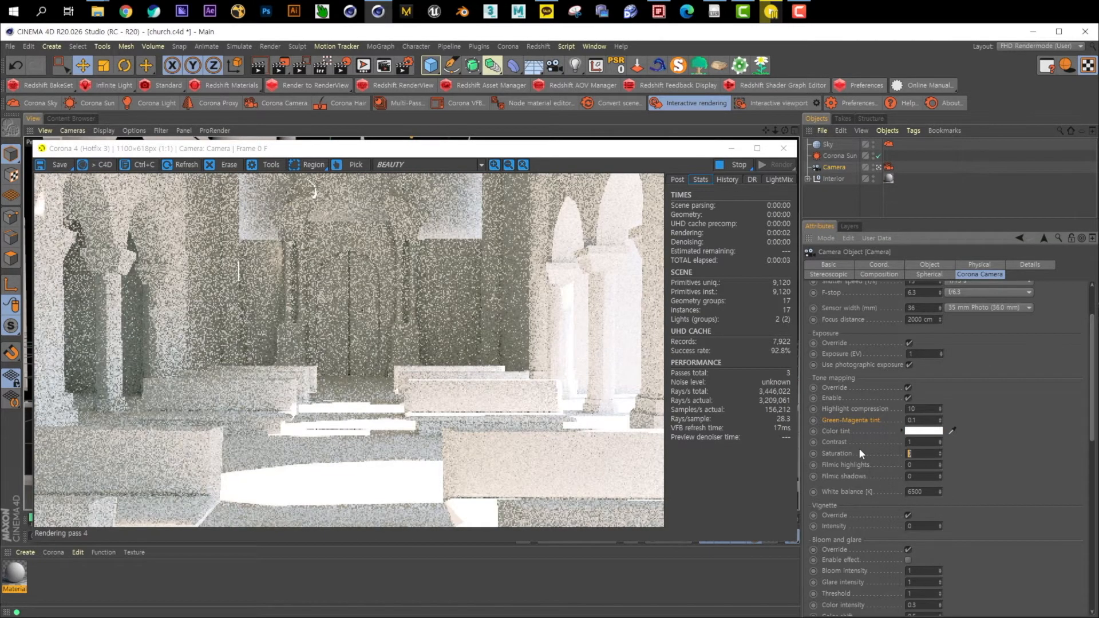
{"action": "type", "text": "10"}
{"action": "key", "text": "Return"}
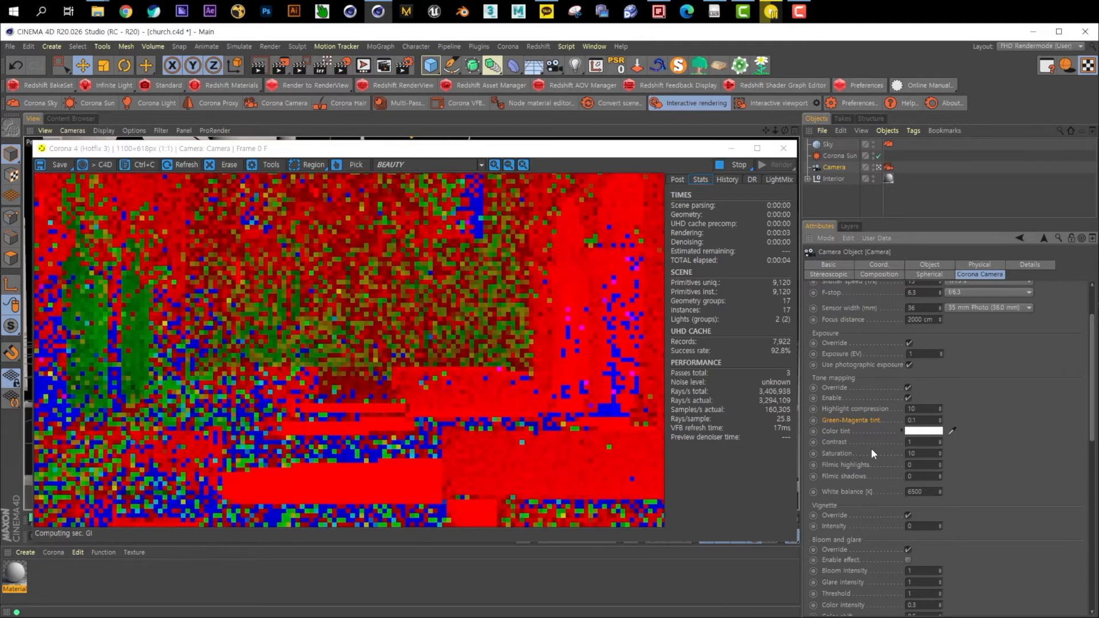
{"action": "key", "text": "ctrl+z"}
{"action": "left_click_drag", "start_coordinate": [925, 456], "coordinate": [867, 454]}
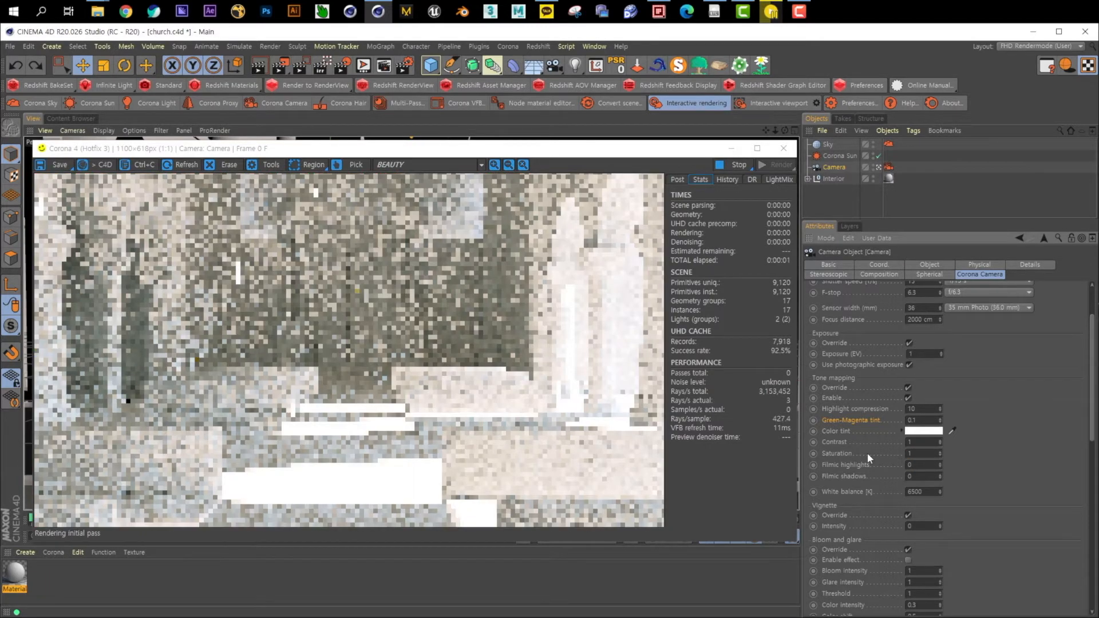
{"action": "type", "text": "0.01"}
{"action": "key", "text": "Return"}
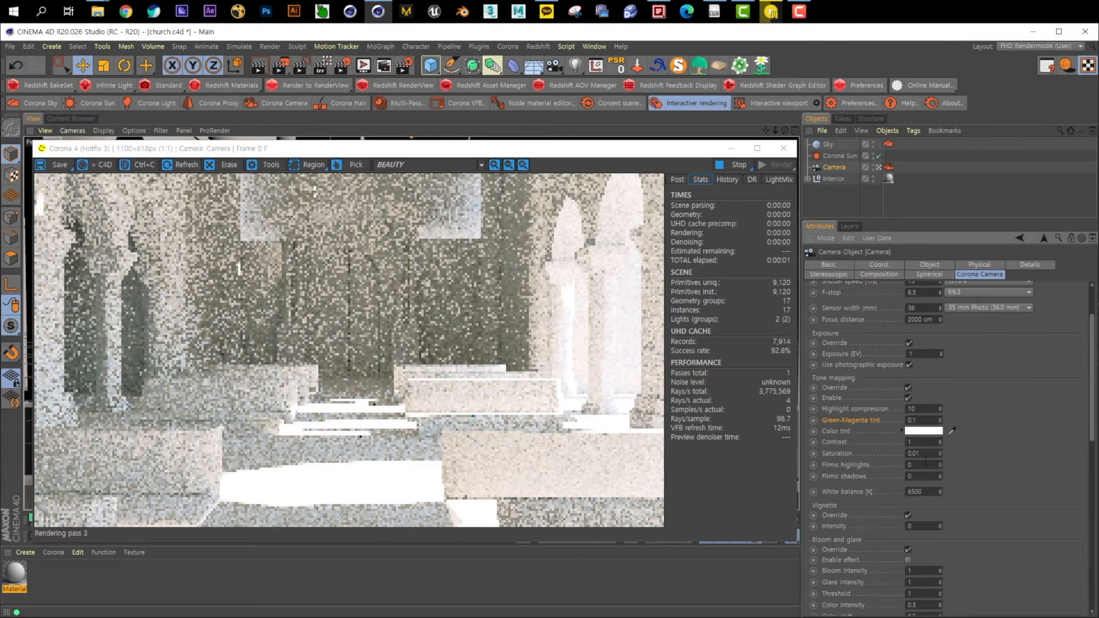
{"action": "key", "text": "ctrl+z"}
Step: Try the camera's filmic highlights at 20 and at 5, then undo the changes
{"action": "left_click_drag", "start_coordinate": [920, 464], "coordinate": [740, 473]}
{"action": "type", "text": "20"}
{"action": "key", "text": "Return"}
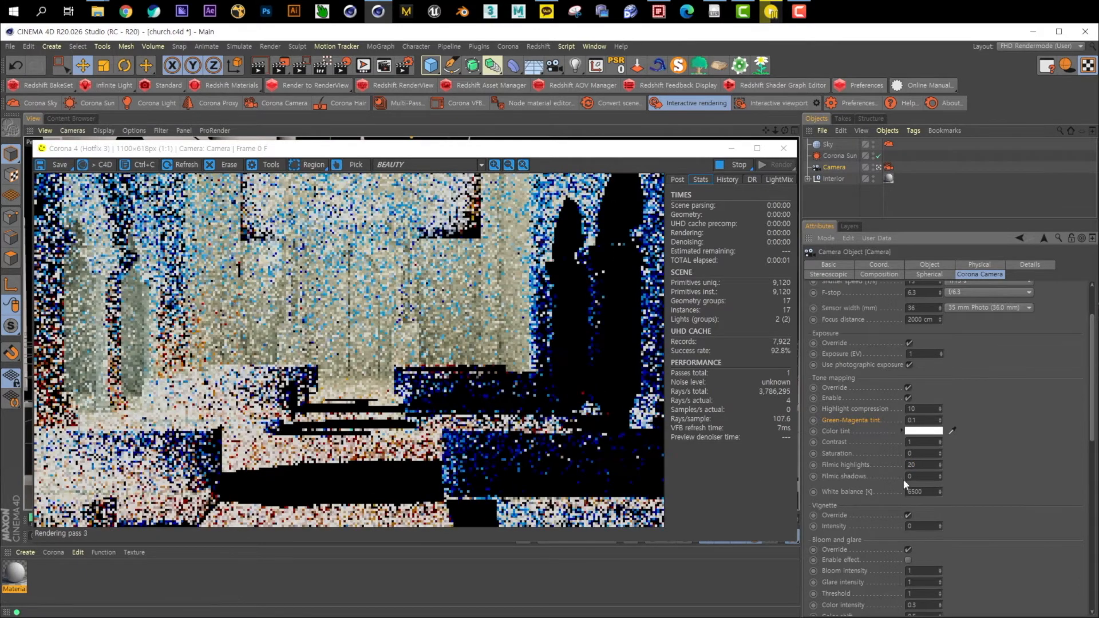
{"action": "left_click_drag", "start_coordinate": [920, 465], "coordinate": [793, 464]}
{"action": "type", "text": "5"}
{"action": "key", "text": "Return"}
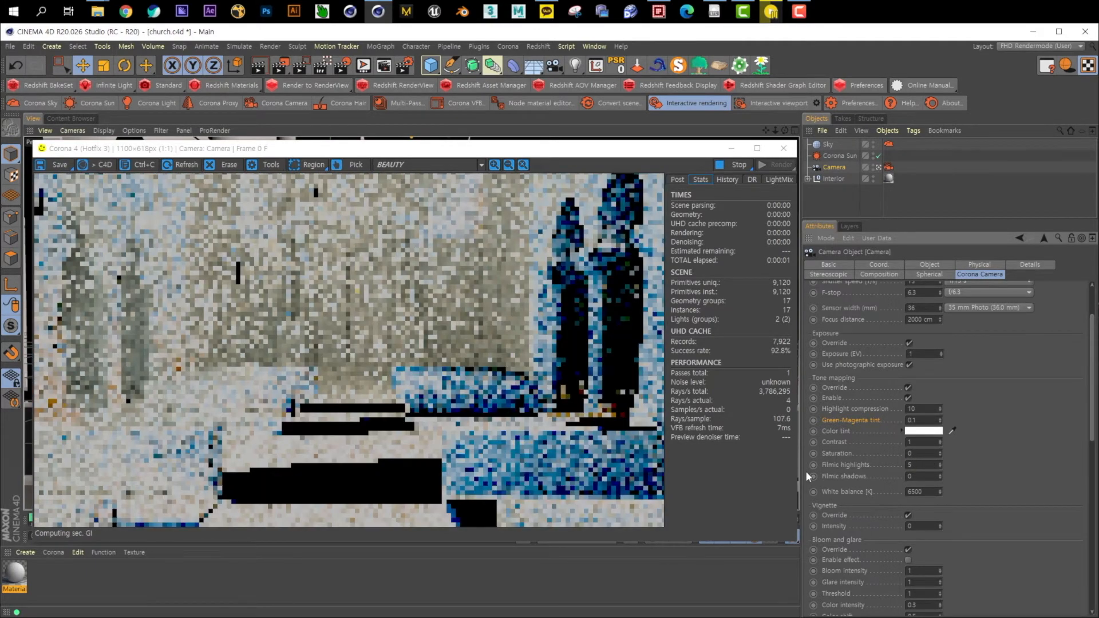
{"action": "key", "text": "ctrl+z"}
Step: Try the camera's filmic shadows at 5, then undo the change
{"action": "left_click_drag", "start_coordinate": [920, 476], "coordinate": [796, 476]}
{"action": "type", "text": "5"}
{"action": "key", "text": "Return"}
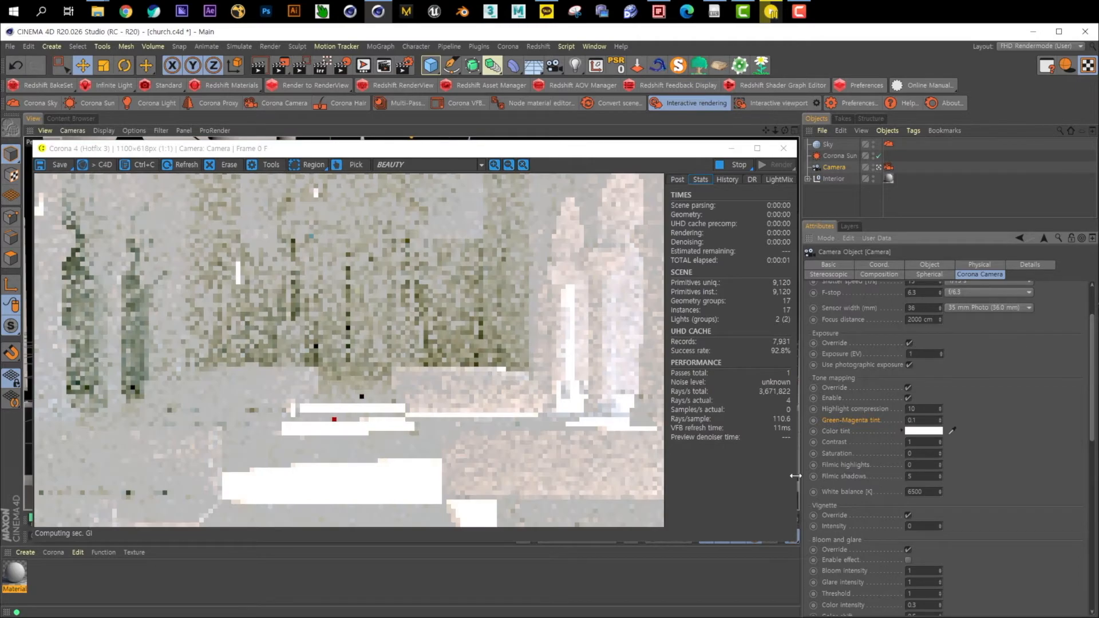
{"action": "key", "text": "ctrl+z"}
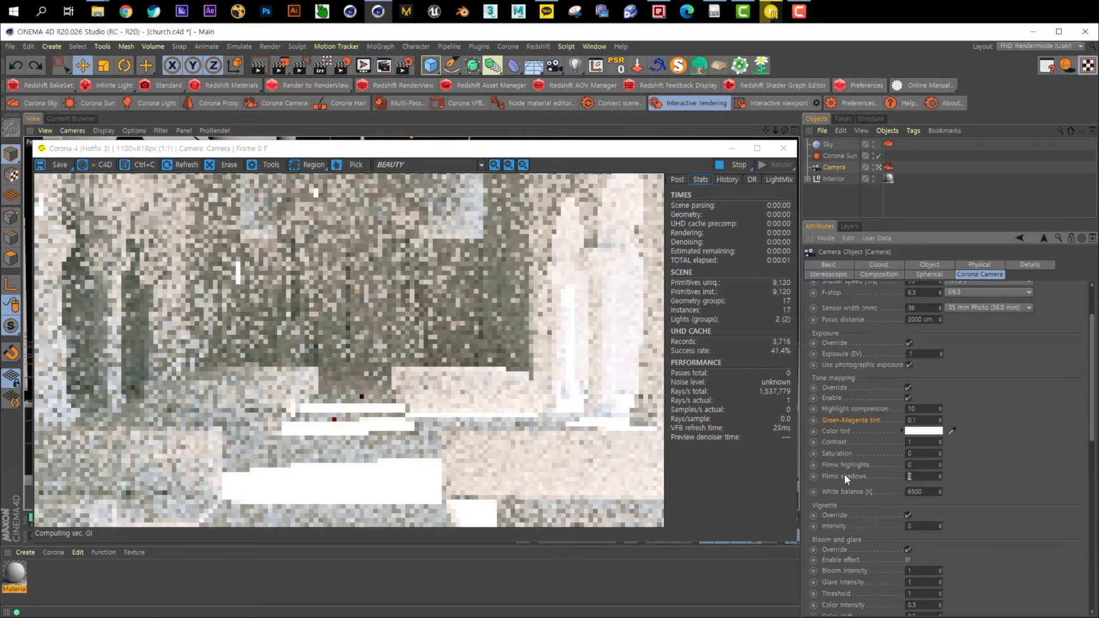
Step: Try the camera's filmic shadows at -5, then set them to -0.5
{"action": "left_click_drag", "start_coordinate": [920, 476], "coordinate": [848, 472]}
{"action": "type", "text": "-5"}
{"action": "key", "text": "Return"}
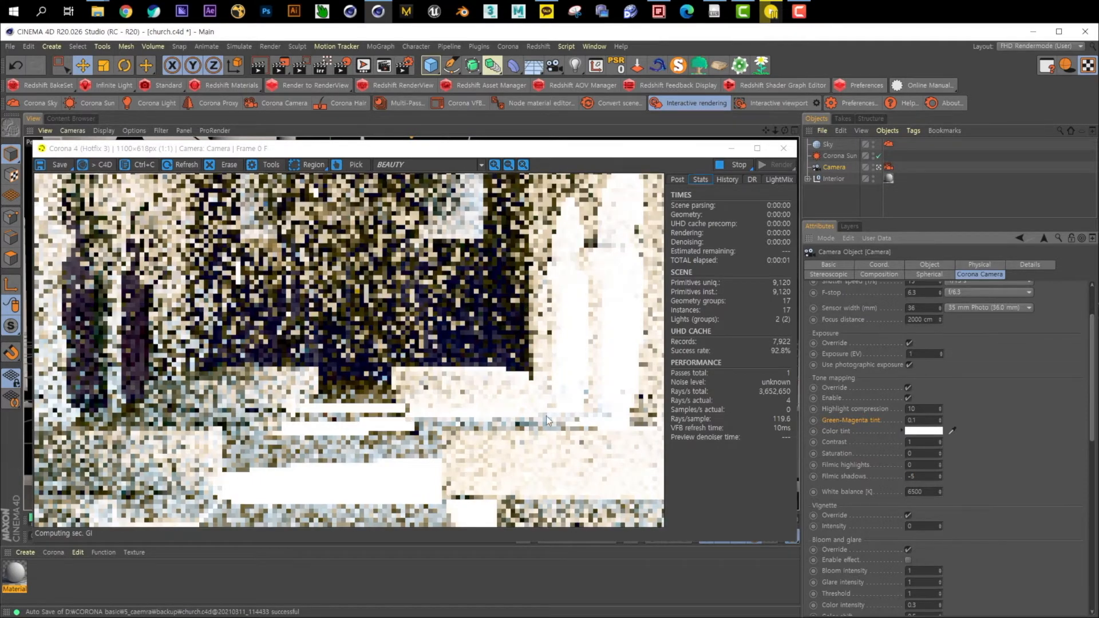
{"action": "left_click_drag", "start_coordinate": [918, 476], "coordinate": [785, 483]}
{"action": "type", "text": "-0.5"}
{"action": "key", "text": "Return"}
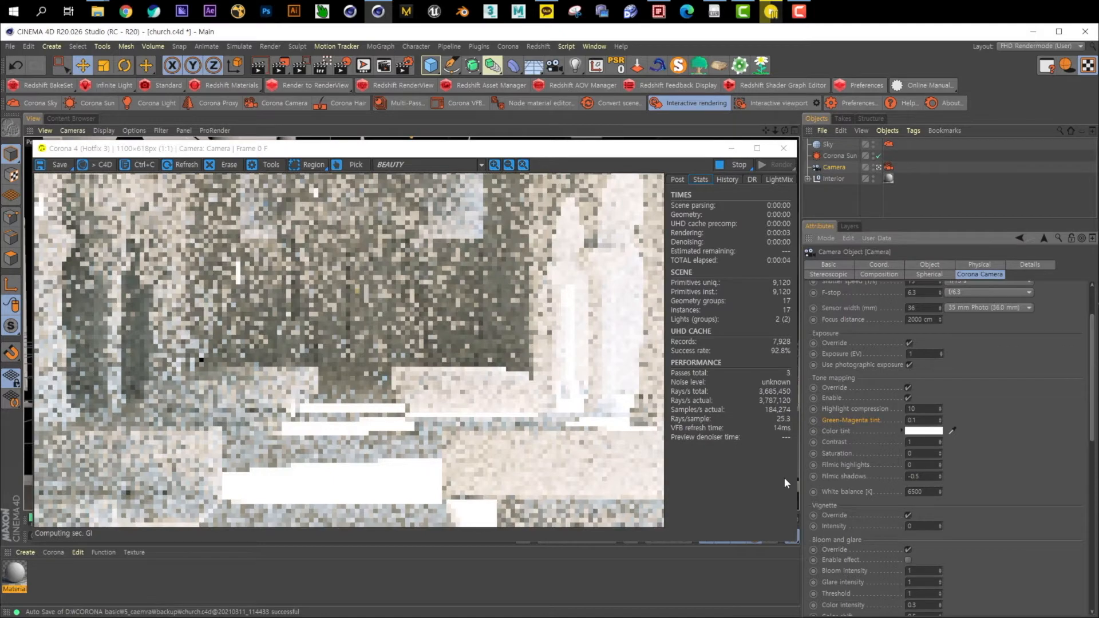
Step: Try the camera's filmic highlights at 1, then set them to -0.1
{"action": "left_click_drag", "start_coordinate": [916, 464], "coordinate": [796, 466]}
{"action": "type", "text": "1"}
{"action": "key", "text": "Return"}
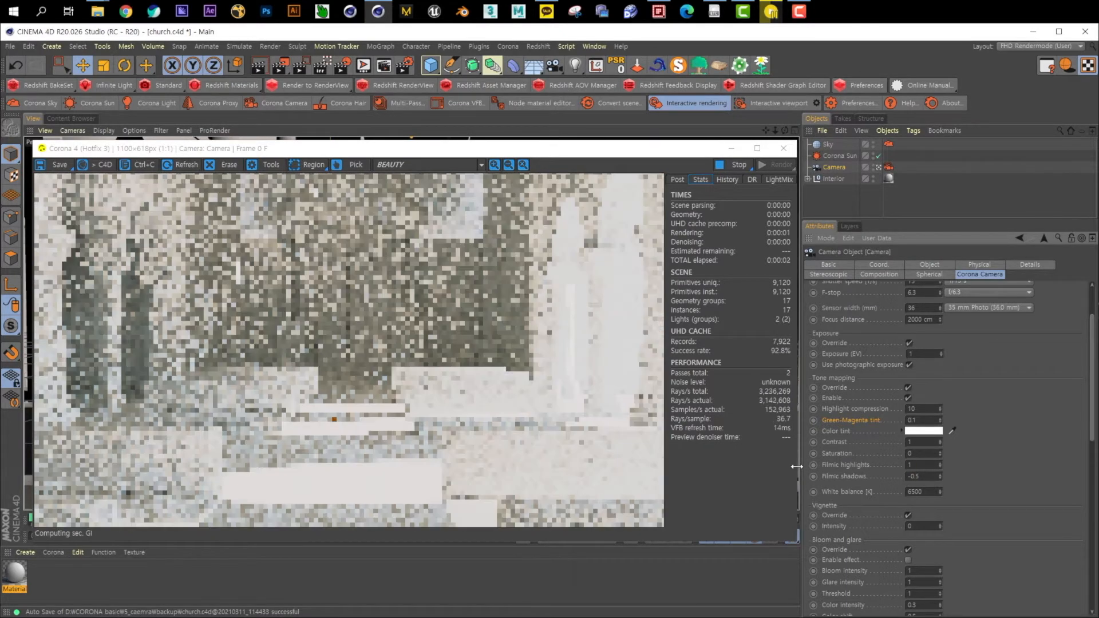
{"action": "left_click_drag", "start_coordinate": [917, 465], "coordinate": [832, 462]}
{"action": "type", "text": "-0.1"}
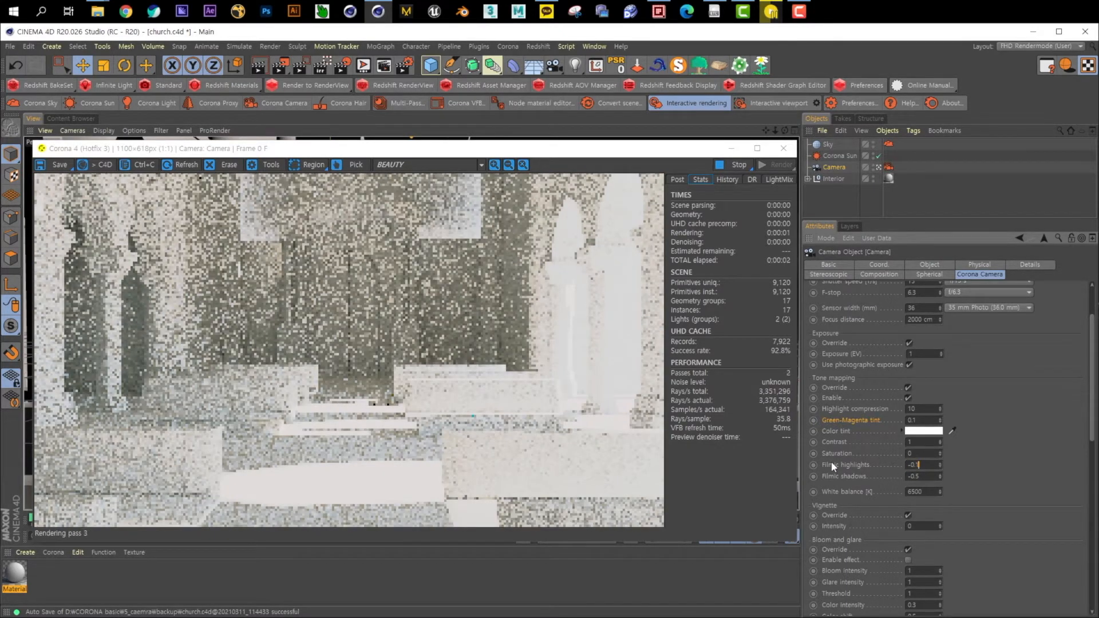
{"action": "key", "text": "Return"}
{"action": "left_click_drag", "start_coordinate": [915, 453], "coordinate": [789, 451]}
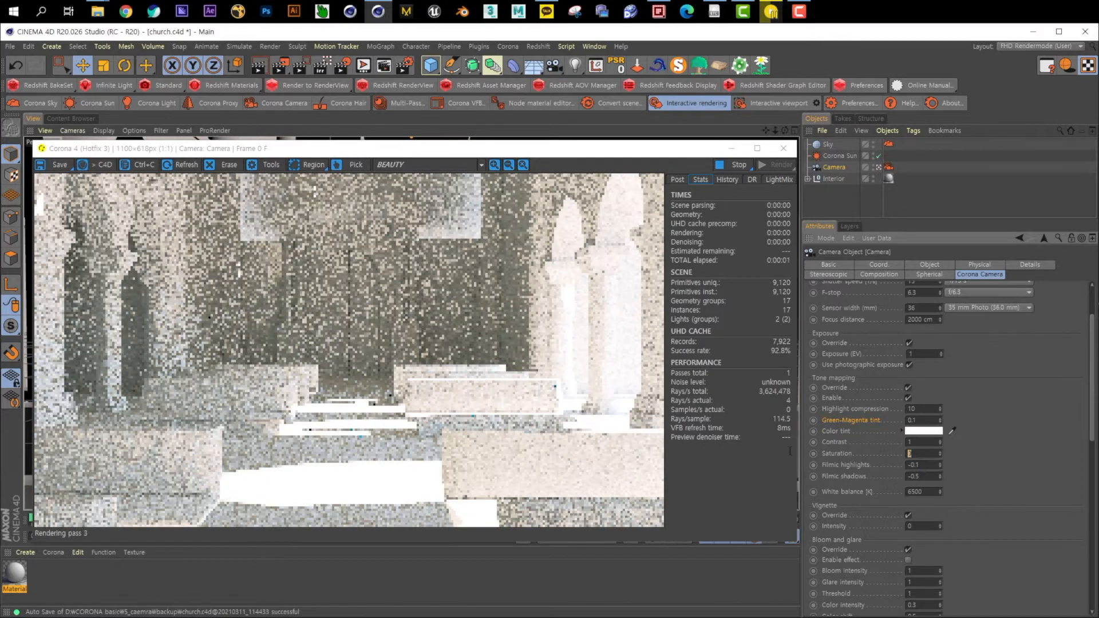
{"action": "left_click", "coordinate": [996, 395]}
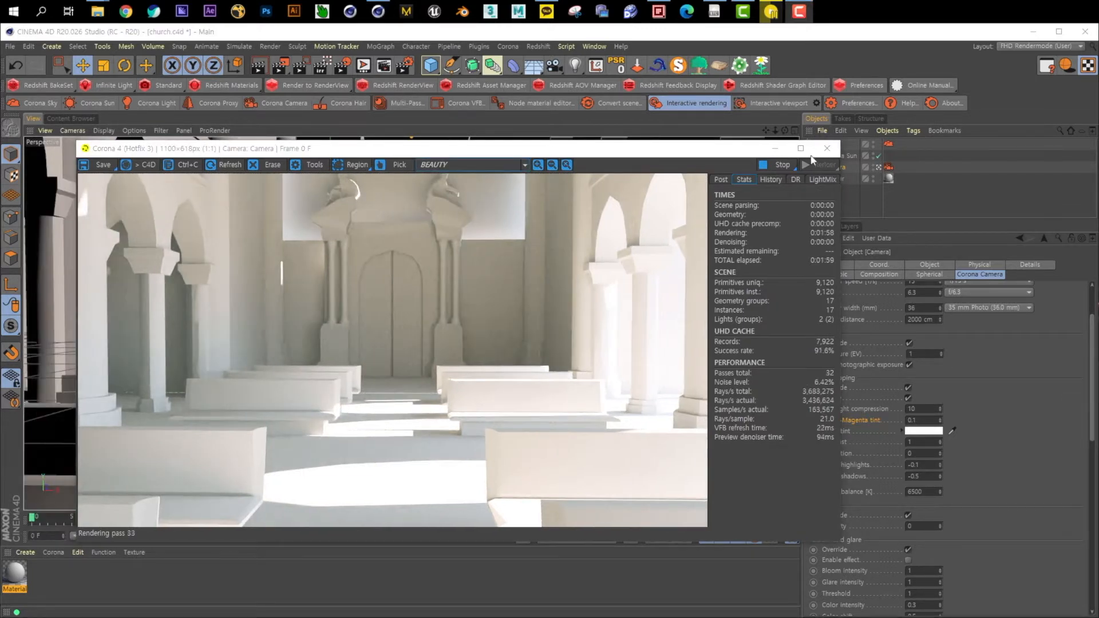
Step: Try the camera's white balance at 2000, then reset it to the default
{"action": "left_click_drag", "start_coordinate": [644, 153], "coordinate": [581, 70]}
{"action": "left_click_drag", "start_coordinate": [480, 70], "coordinate": [471, 43]}
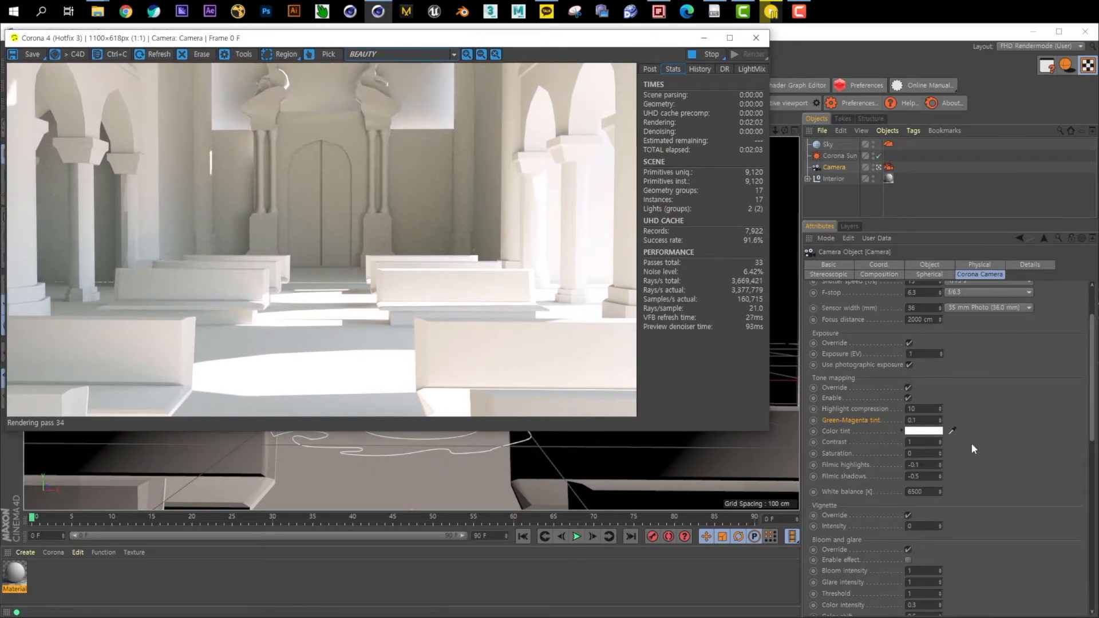
{"action": "left_click", "coordinate": [1062, 514]}
{"action": "scroll", "coordinate": [1038, 519], "scroll_direction": "down", "scroll_amount": 3}
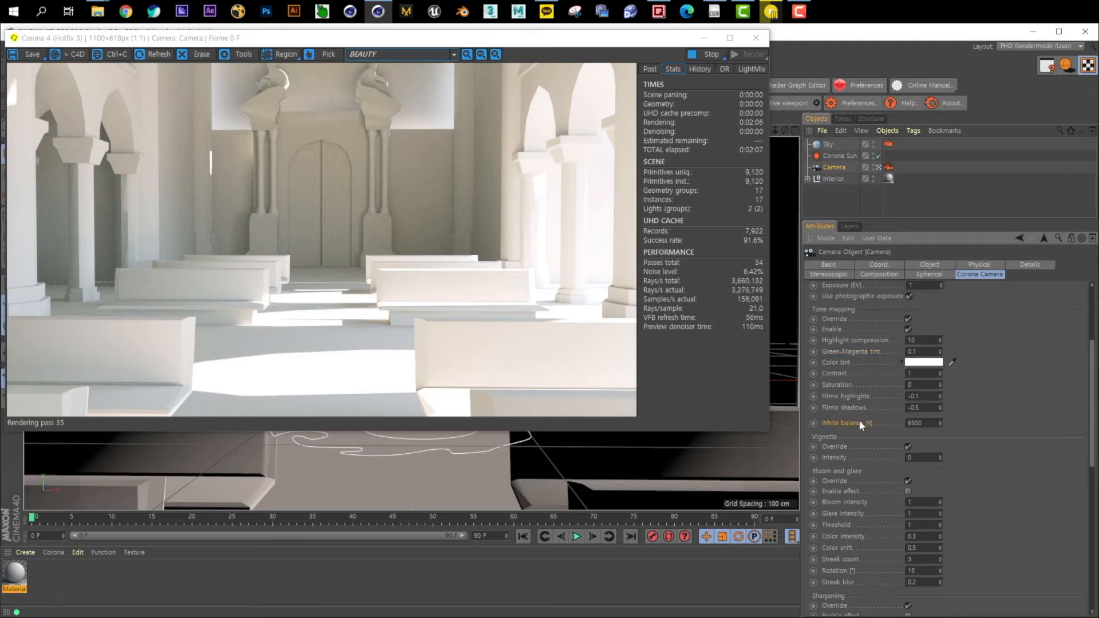
{"action": "left_click_drag", "start_coordinate": [924, 425], "coordinate": [851, 414]}
{"action": "type", "text": "2000"}
{"action": "key", "text": "Return"}
{"action": "right_click", "coordinate": [939, 424]}
Step: Try the camera's vignette intensity at 20, 0 and 1, then set it to 3
{"action": "left_click_drag", "start_coordinate": [923, 458], "coordinate": [840, 454]}
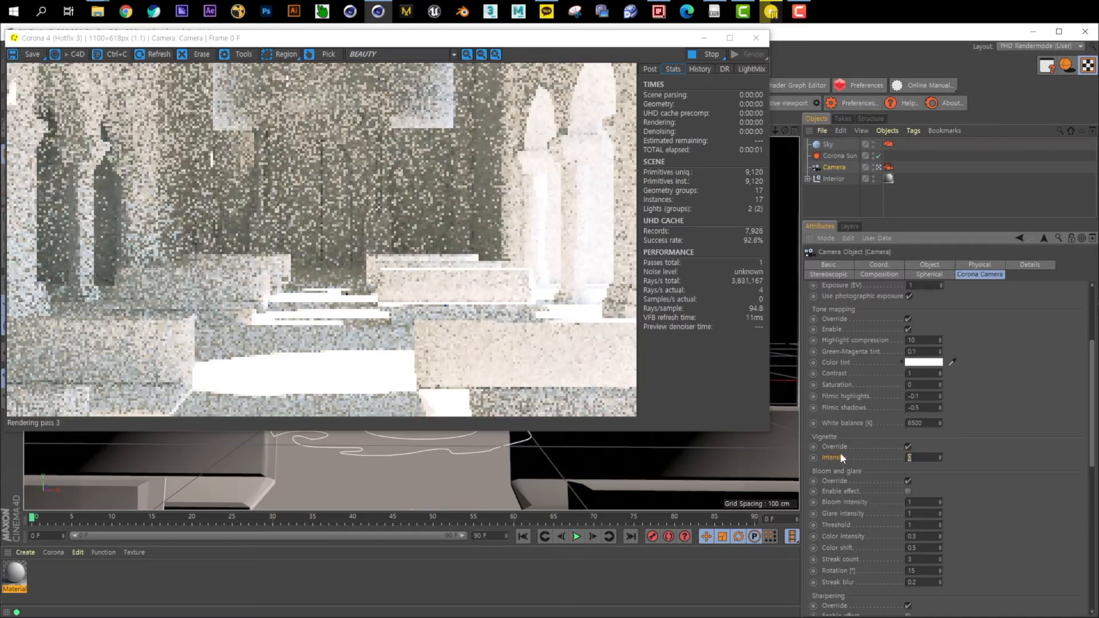
{"action": "type", "text": "20"}
{"action": "key", "text": "Return"}
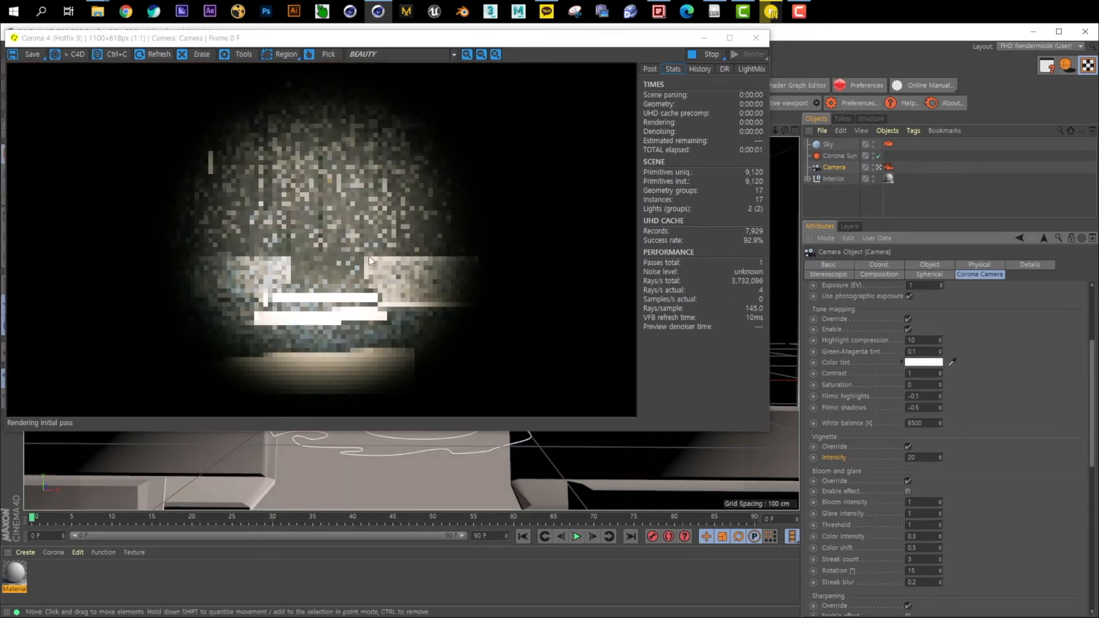
{"action": "left_click_drag", "start_coordinate": [922, 458], "coordinate": [830, 462]}
{"action": "type", "text": "0"}
{"action": "key", "text": "Return"}
{"action": "type", "text": "1"}
{"action": "key", "text": "Return"}
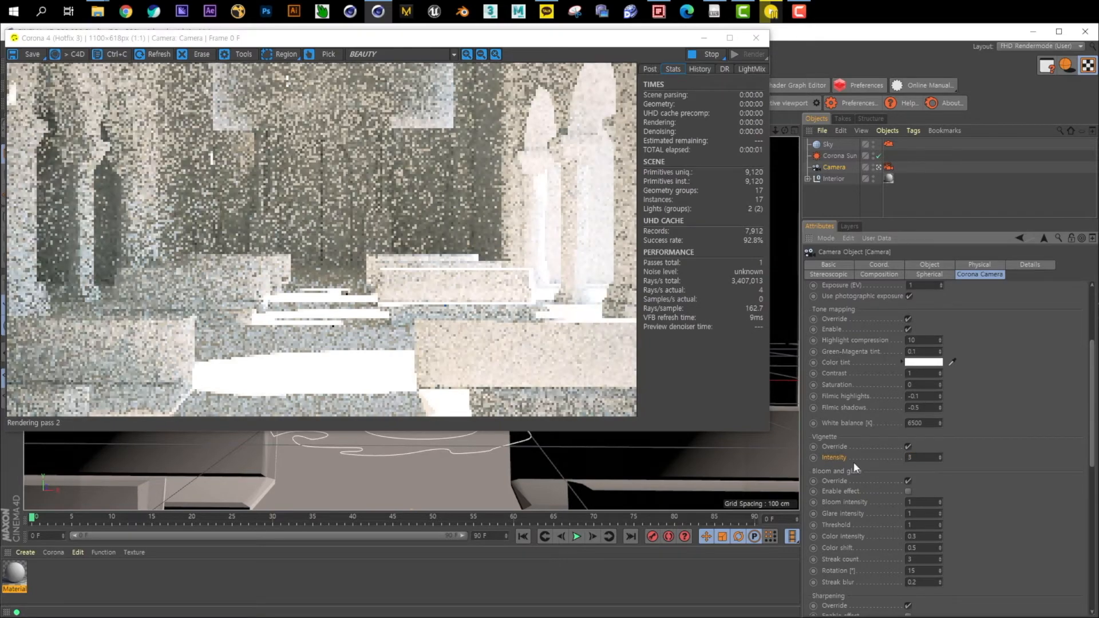
{"action": "type", "text": "3"}
{"action": "key", "text": "Return"}
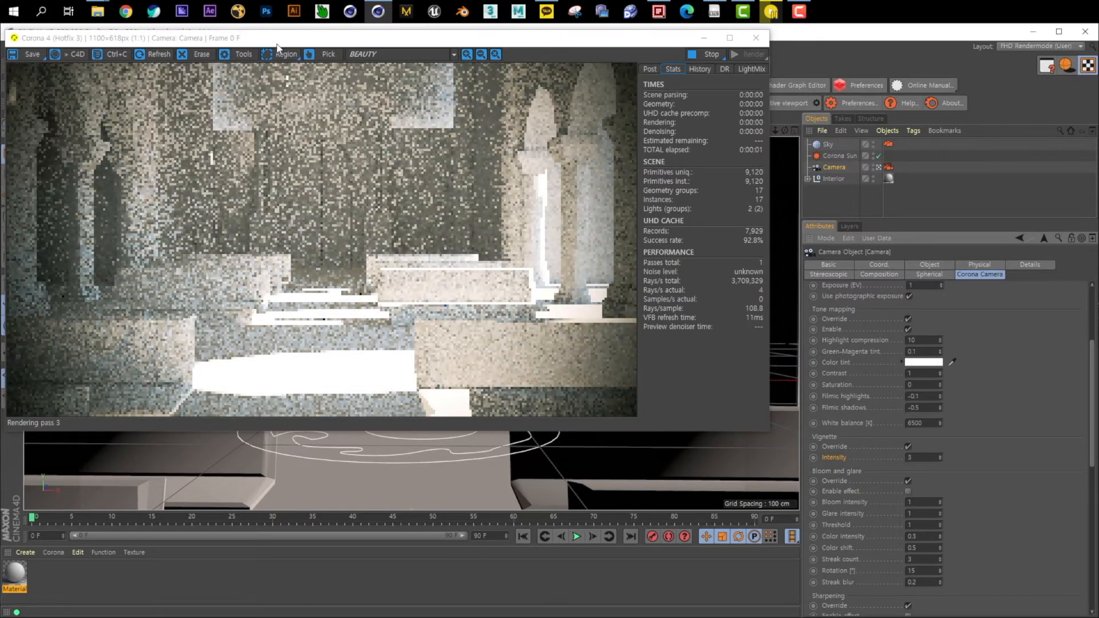
Step: Try the camera's sharpening effect, then switch it off again
{"action": "left_click_drag", "start_coordinate": [277, 46], "coordinate": [296, 58]}
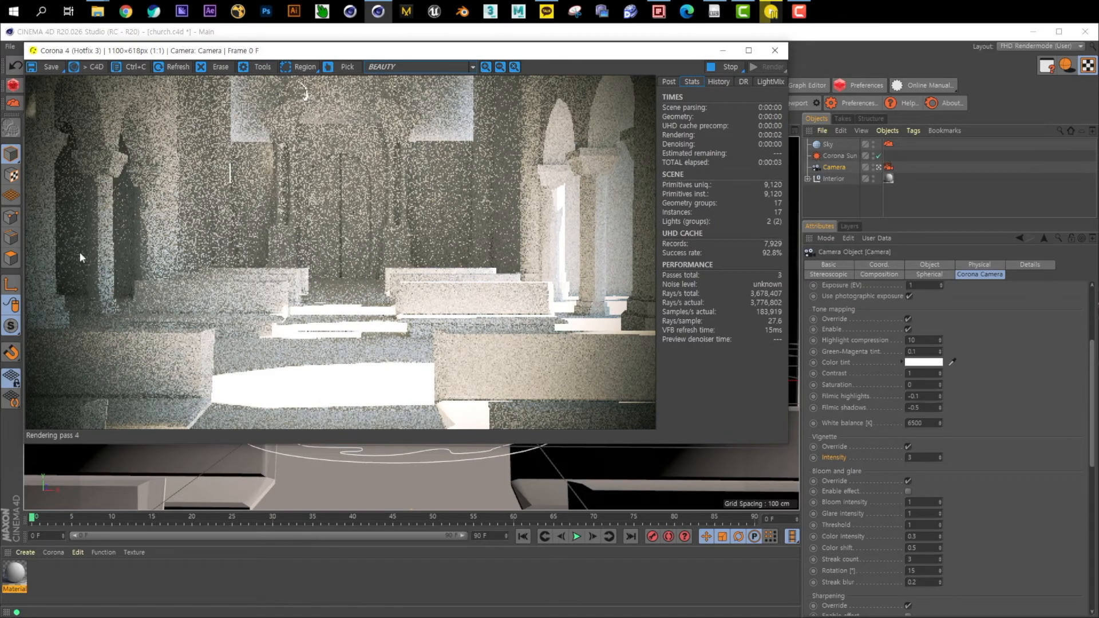
{"action": "left_click", "coordinate": [1037, 523]}
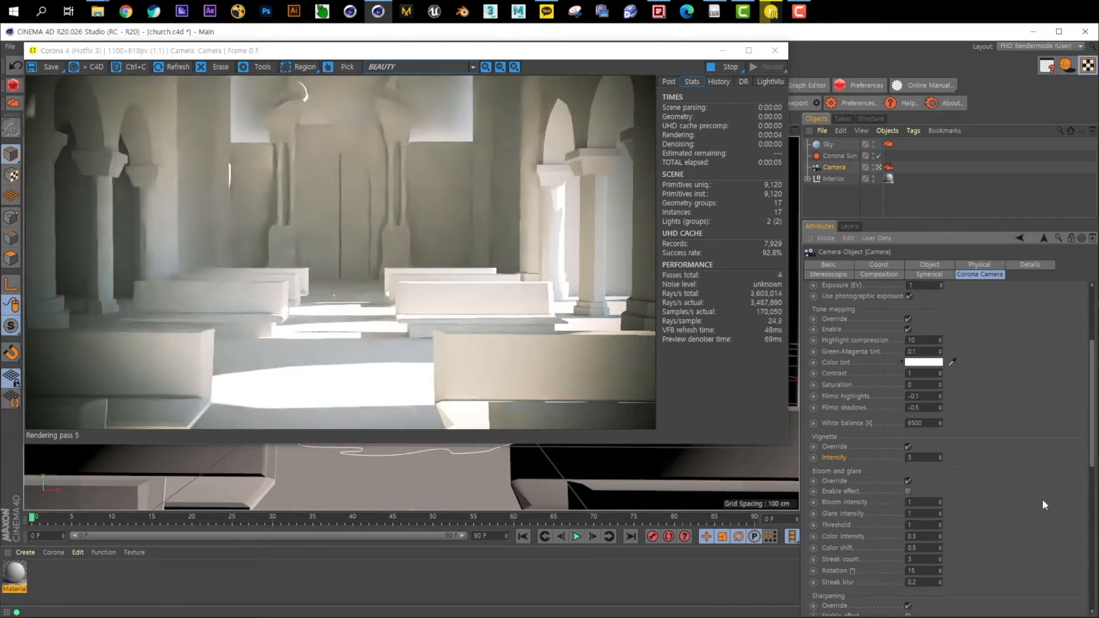
{"action": "scroll", "coordinate": [1030, 502], "scroll_direction": "down", "scroll_amount": 3}
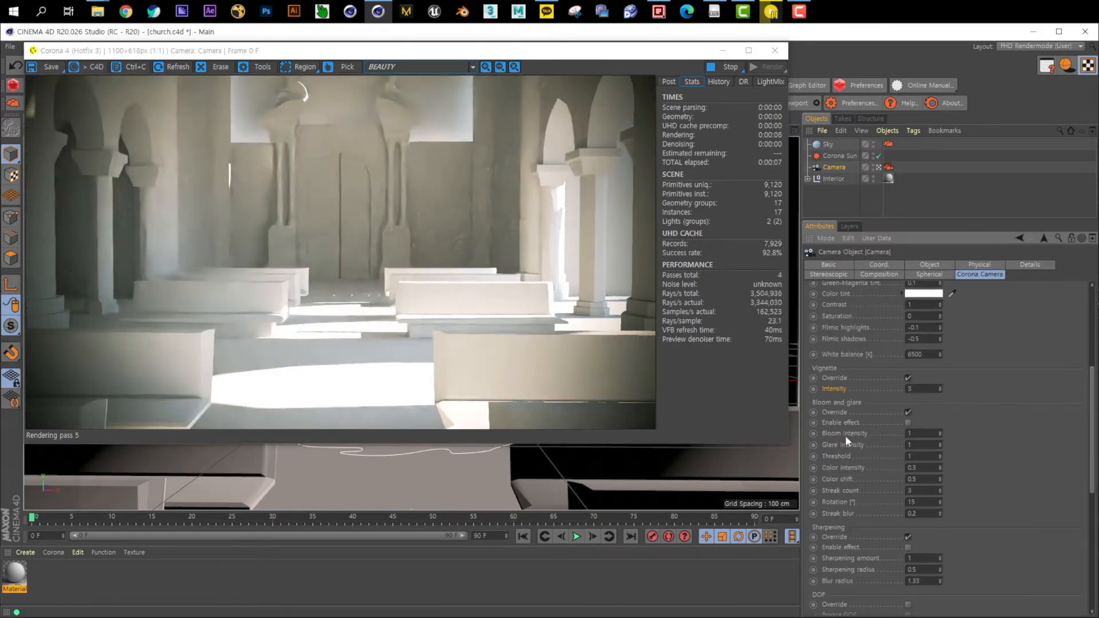
{"action": "scroll", "coordinate": [985, 449], "scroll_direction": "down", "scroll_amount": 3}
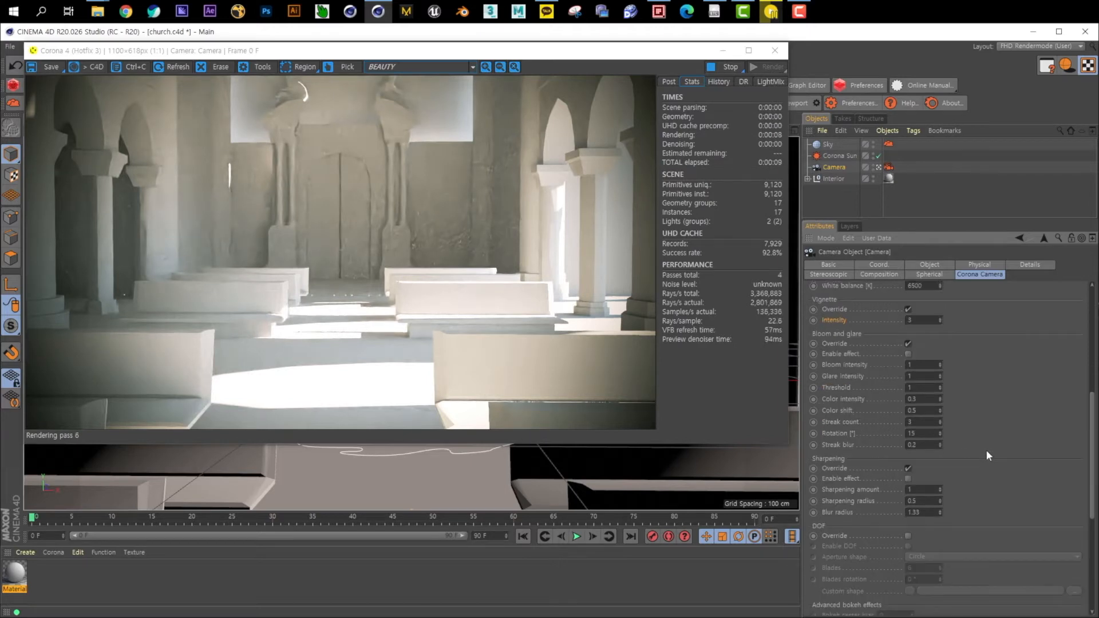
{"action": "left_click", "coordinate": [906, 479]}
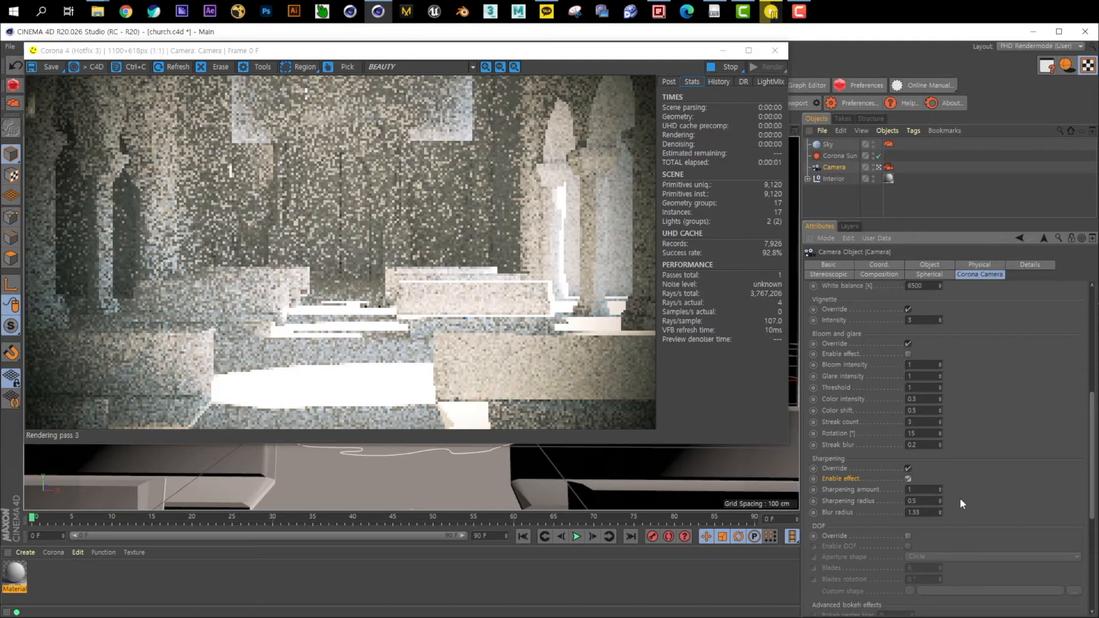
{"action": "left_click", "coordinate": [907, 478]}
Step: Store the current render in the frame buffer's history and return to the post-processing settings
{"action": "left_click_drag", "start_coordinate": [529, 53], "coordinate": [552, 92]}
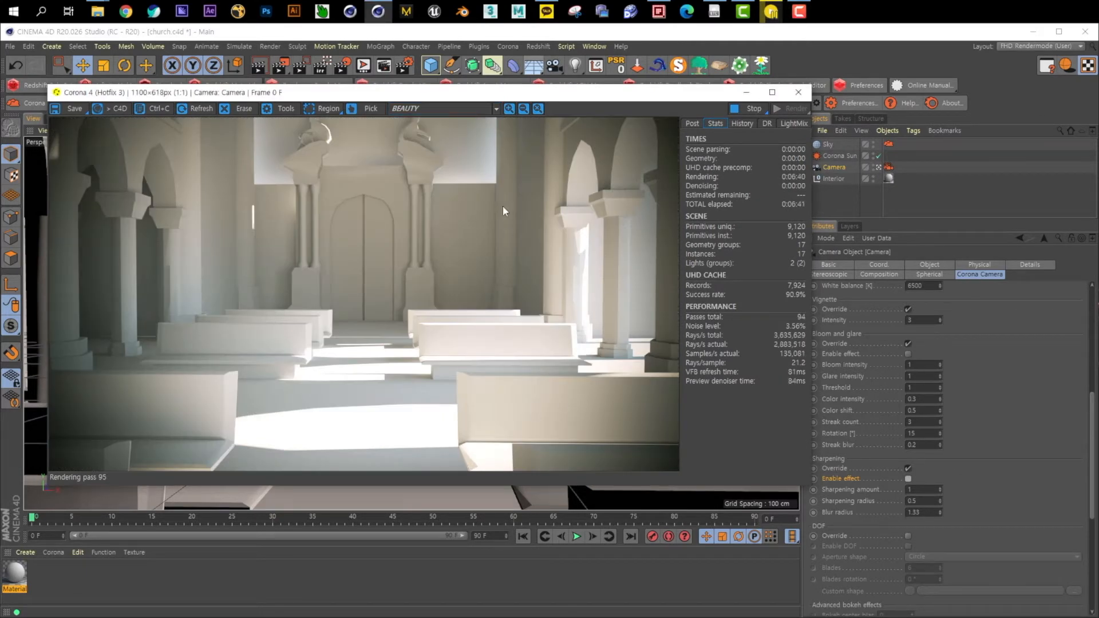
{"action": "left_click", "coordinate": [743, 124]}
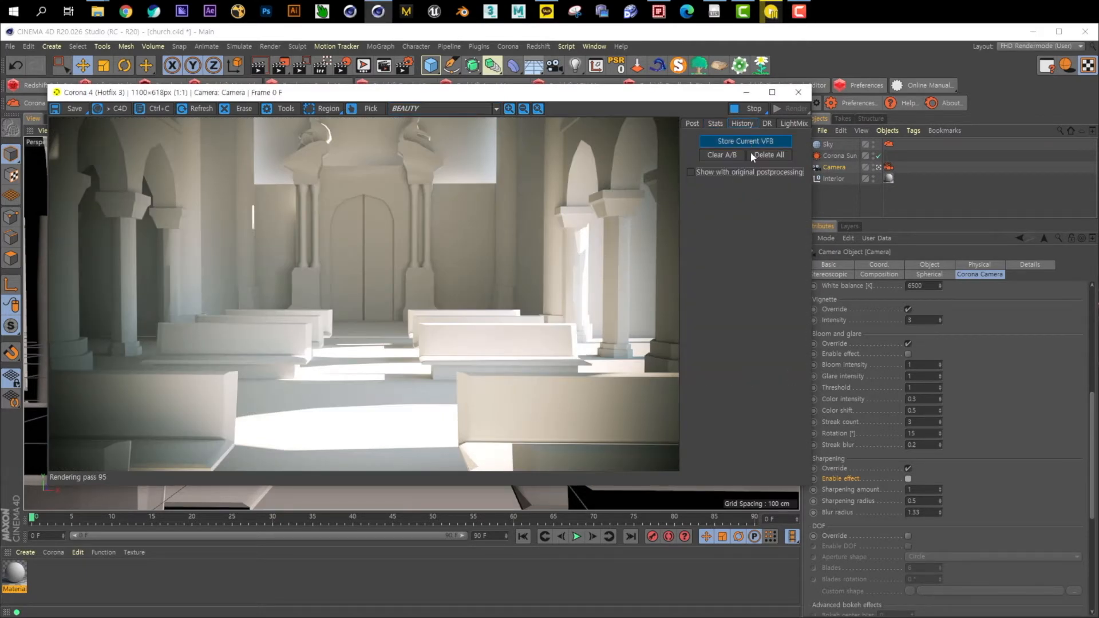
{"action": "left_click", "coordinate": [745, 141]}
{"action": "left_click", "coordinate": [692, 124]}
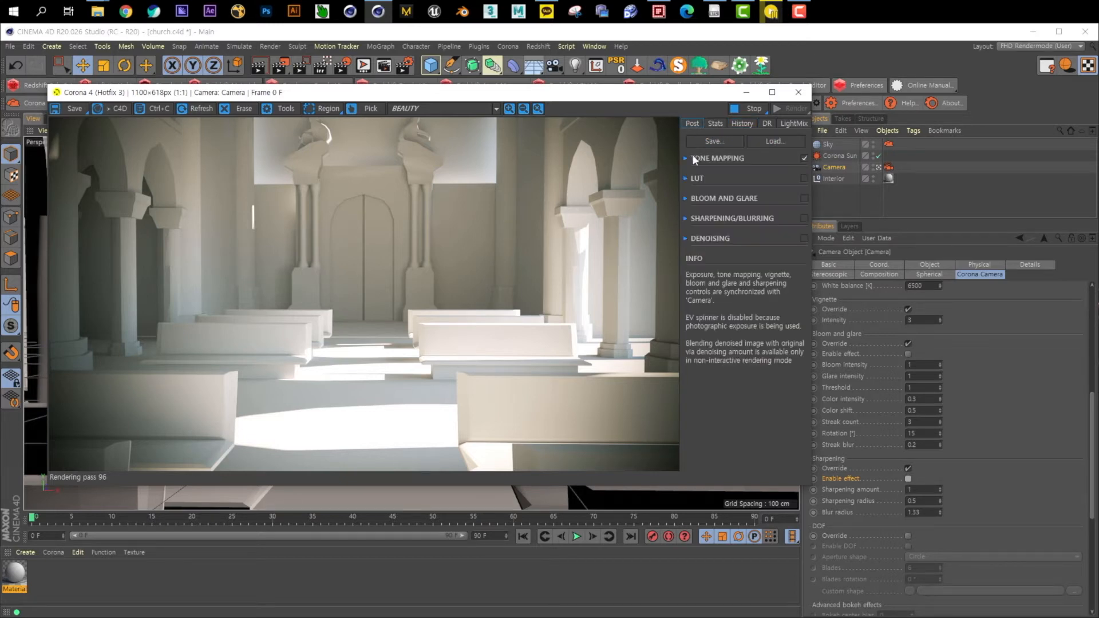
Step: Enable the camera's sharpening effect and set the sharpening amount to 10
{"action": "left_click", "coordinate": [908, 479]}
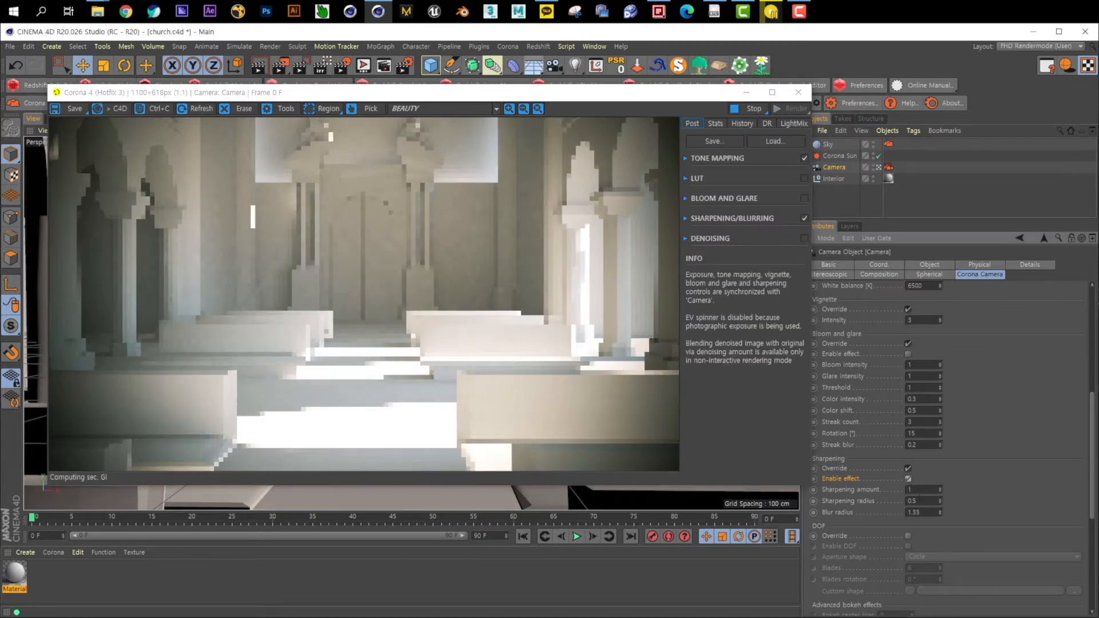
{"action": "type", "text": "5"}
{"action": "key", "text": "Return"}
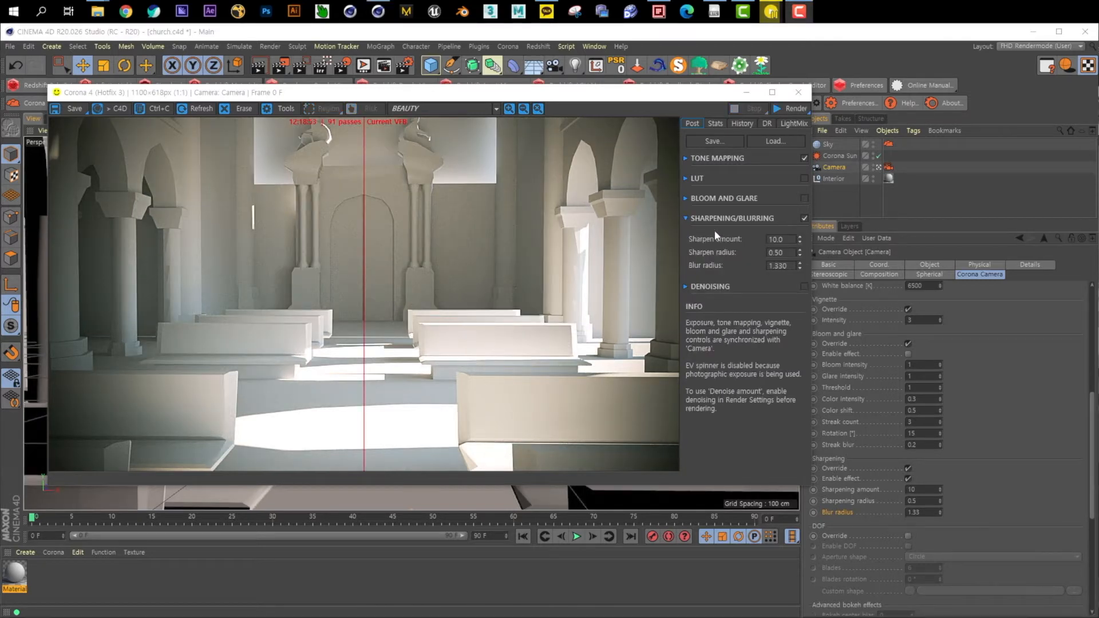
Step: Switch sharpening/blurring off and on repeatedly to compare its effect on the render, leaving it enabled
{"action": "left_click", "coordinate": [744, 218]}
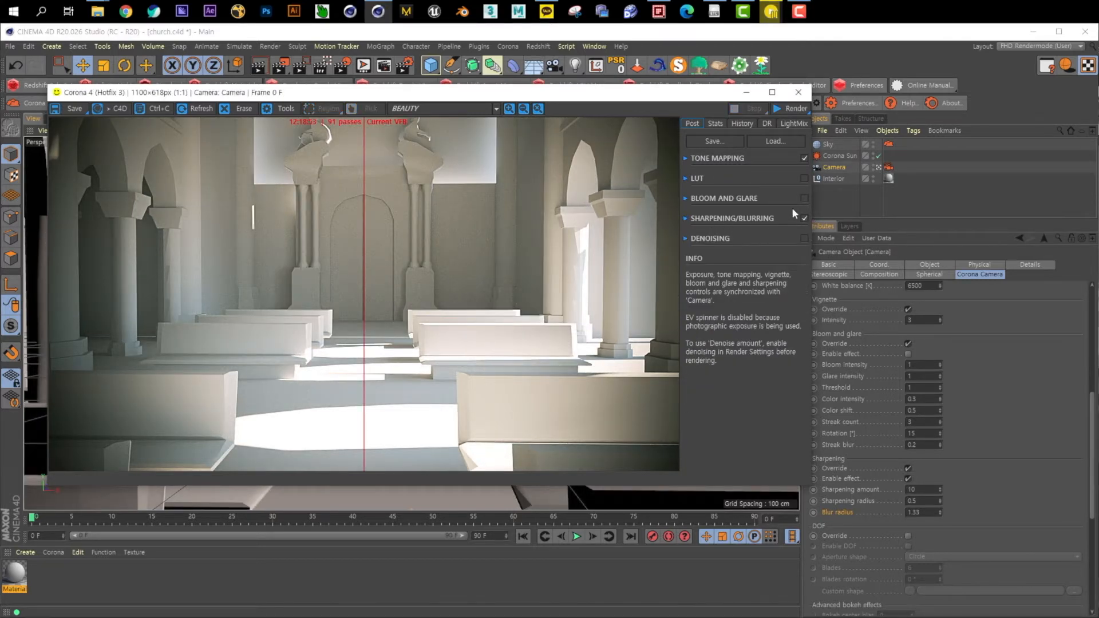
{"action": "left_click", "coordinate": [803, 218]}
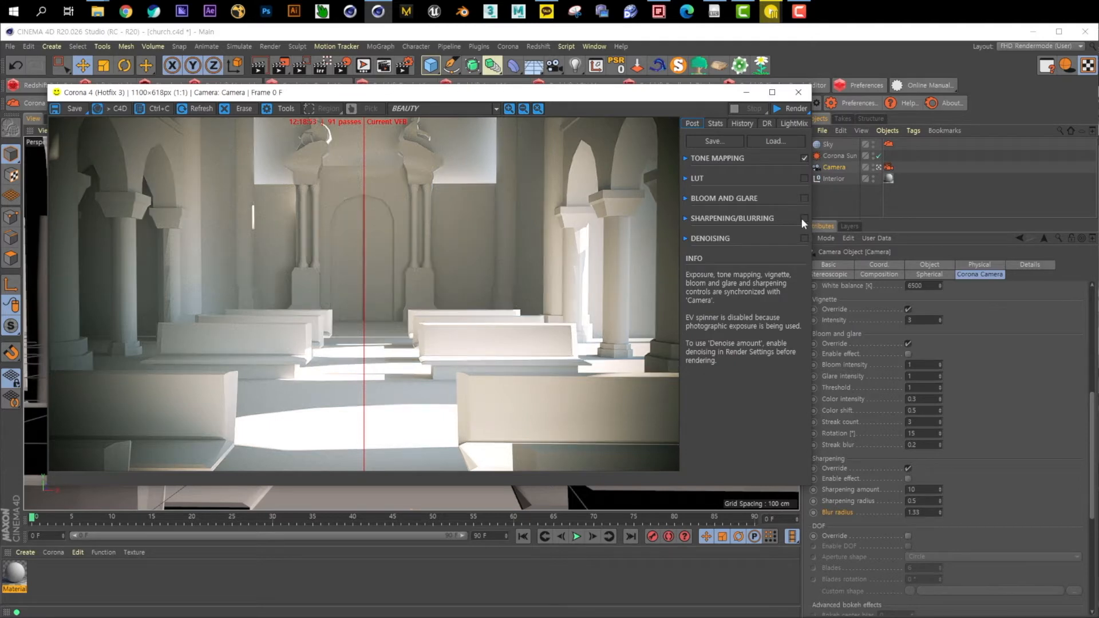
{"action": "left_click", "coordinate": [802, 220]}
{"action": "left_click", "coordinate": [803, 219]}
{"action": "left_click", "coordinate": [803, 219]}
{"action": "left_click", "coordinate": [804, 218]}
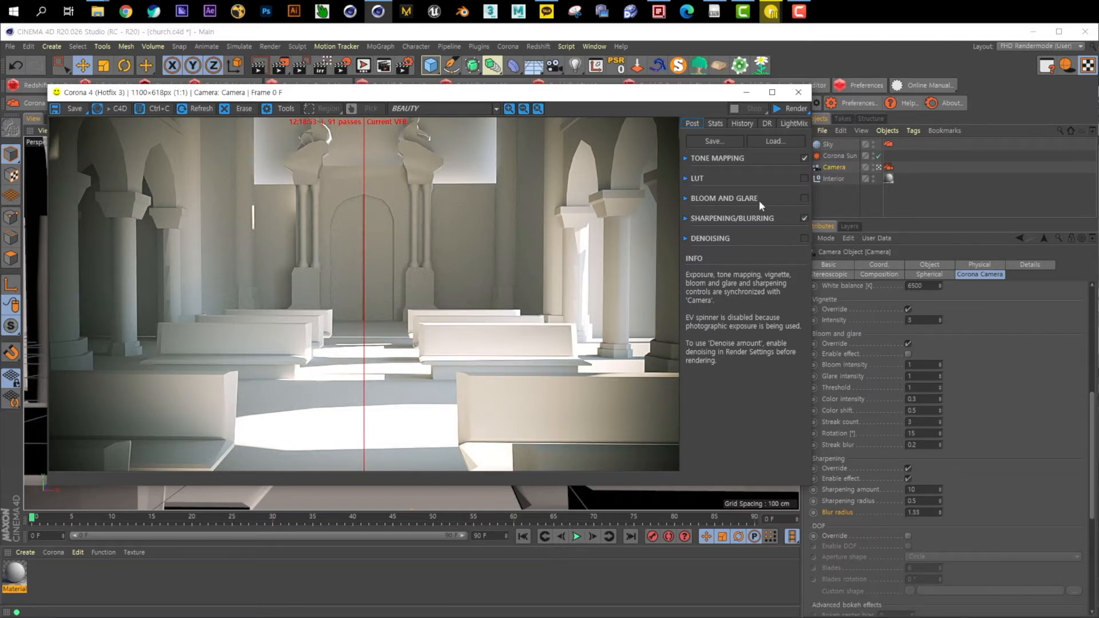
Step: Switch tone mapping off and on repeatedly to compare its effect on the render, leaving it enabled
{"action": "left_click", "coordinate": [805, 157]}
{"action": "left_click", "coordinate": [805, 157]}
{"action": "left_click", "coordinate": [805, 158]}
{"action": "left_click", "coordinate": [804, 157]}
Step: Review the camera's remaining Corona settings, including DOF, advanced bokeh effects and camera projection
{"action": "scroll", "coordinate": [1031, 470], "scroll_direction": "down", "scroll_amount": 3}
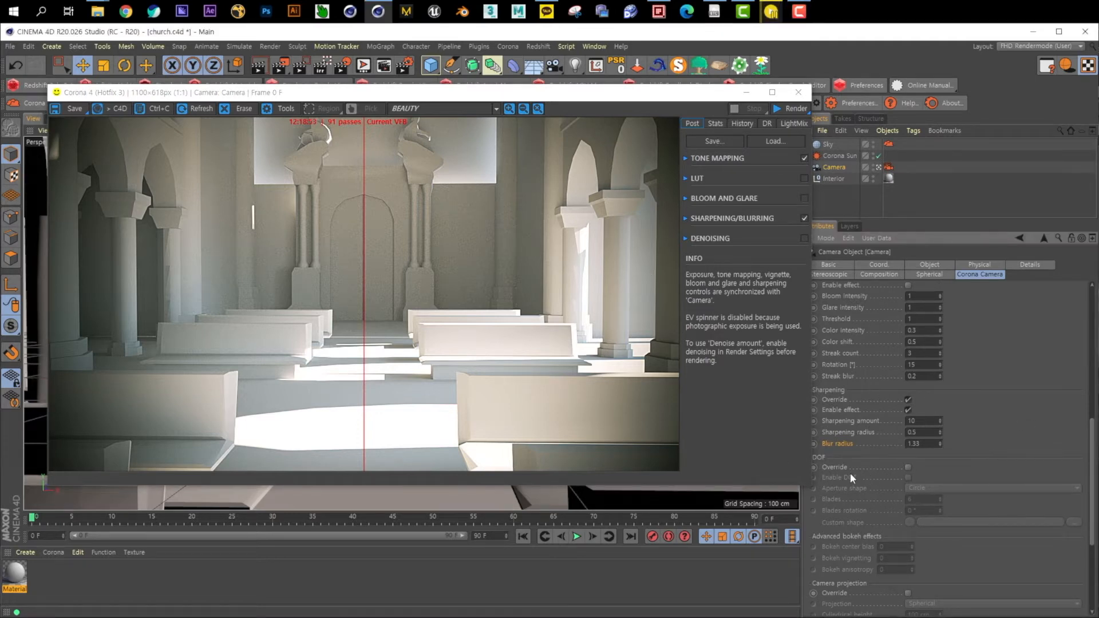
{"action": "left_click_drag", "start_coordinate": [687, 93], "coordinate": [643, 102]}
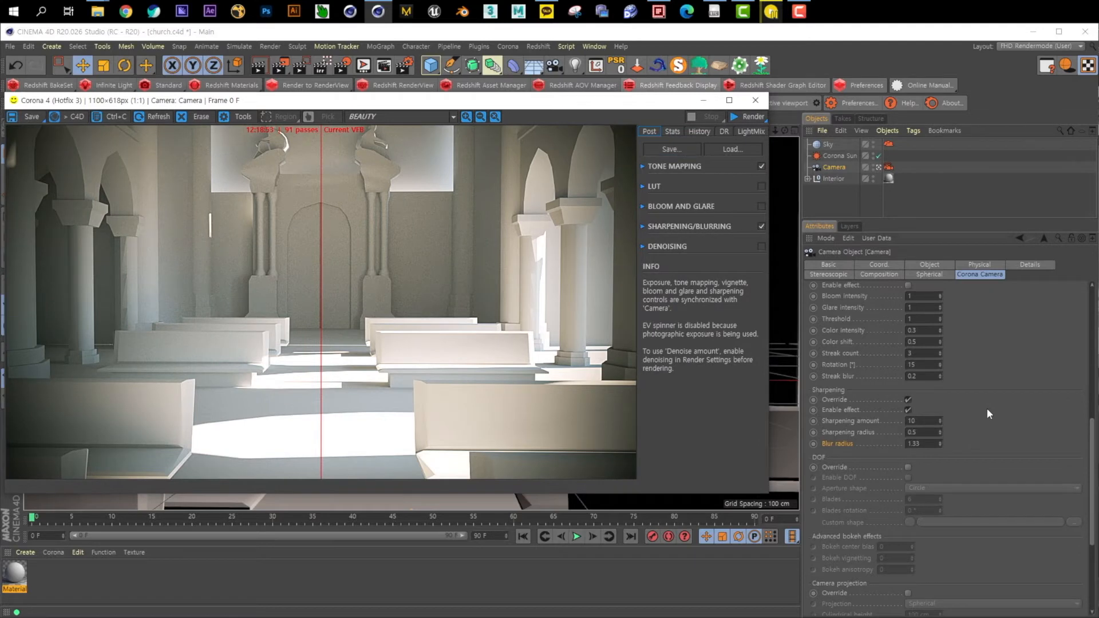
{"action": "scroll", "coordinate": [988, 408], "scroll_direction": "up", "scroll_amount": 6}
{"action": "scroll", "coordinate": [980, 445], "scroll_direction": "down", "scroll_amount": 6}
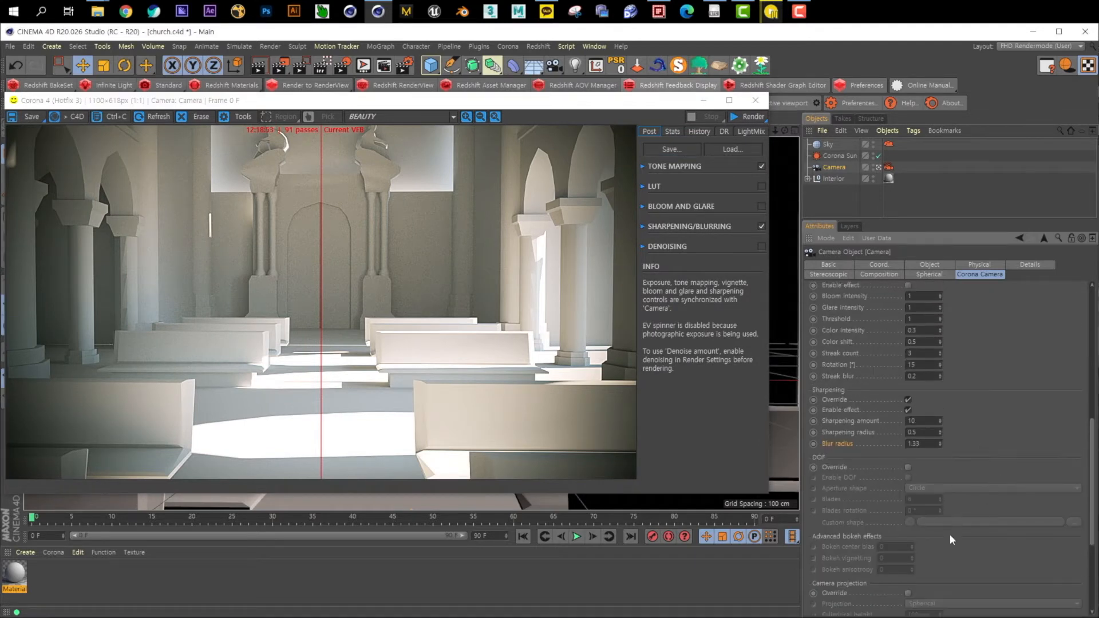
{"action": "scroll", "coordinate": [889, 547], "scroll_direction": "down", "scroll_amount": 6}
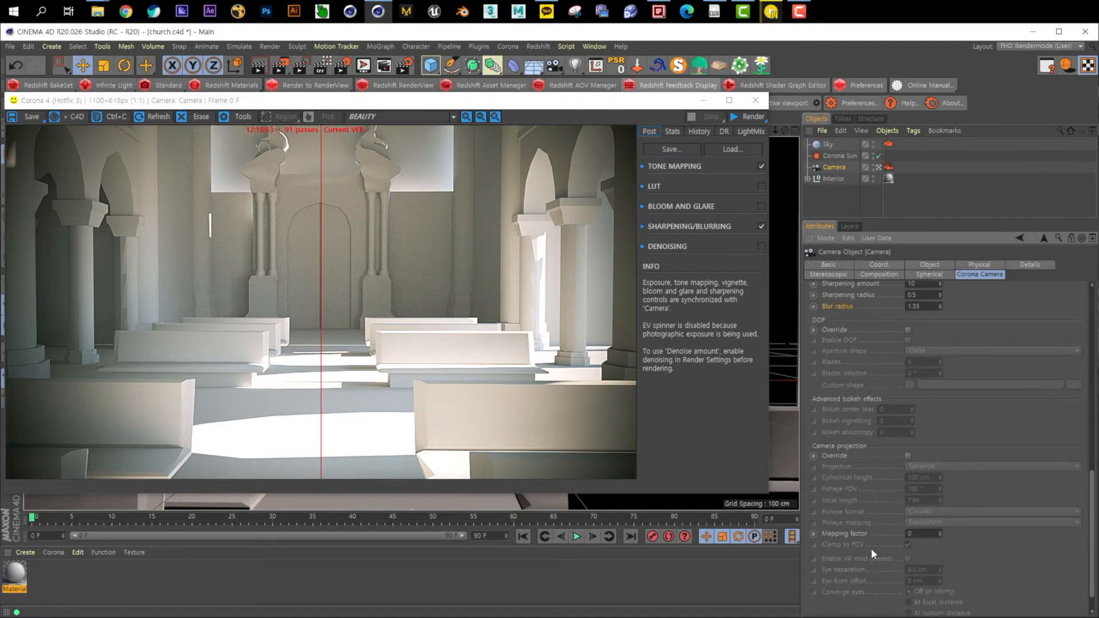
{"action": "scroll", "coordinate": [969, 456], "scroll_direction": "up", "scroll_amount": 3}
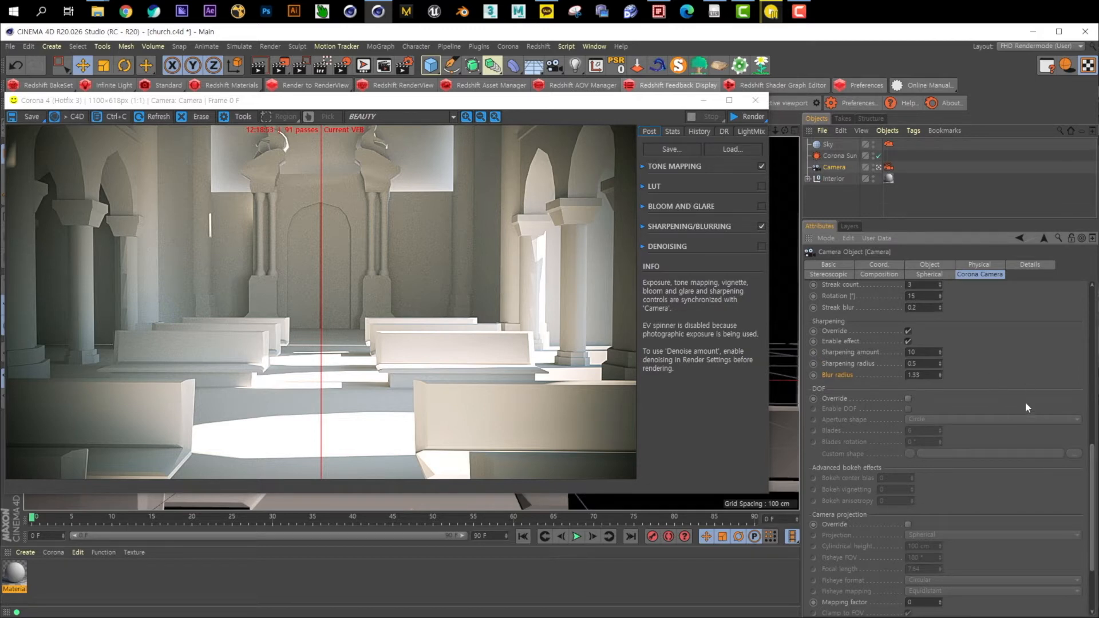
{"action": "scroll", "coordinate": [1007, 425], "scroll_direction": "up", "scroll_amount": 9}
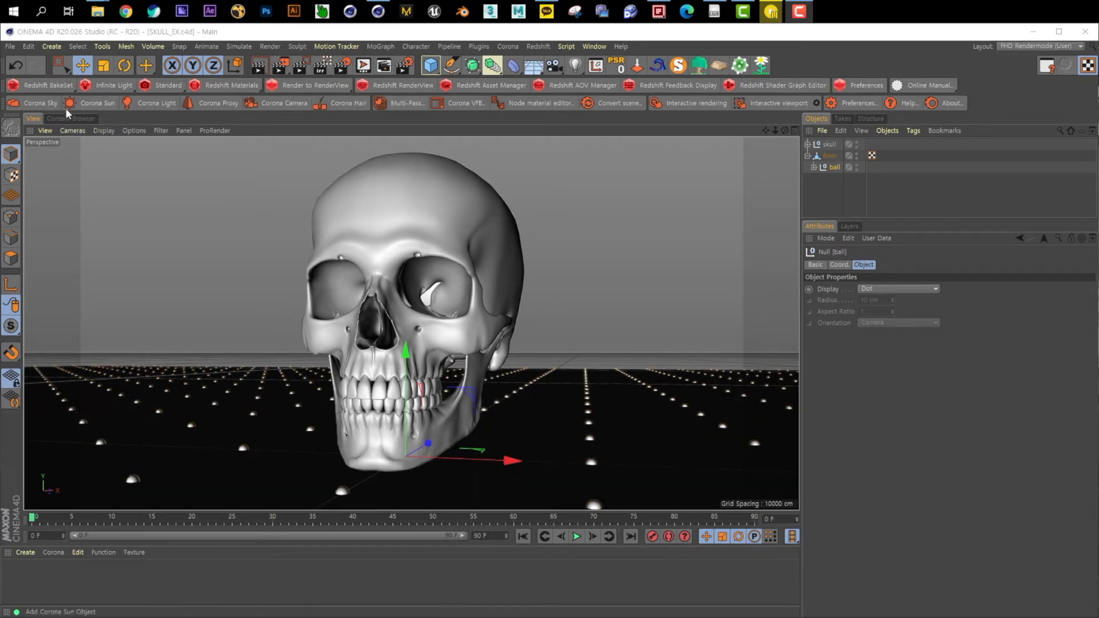
Step: Add a Corona Sky to the skull scene and create a Corona Light material
{"action": "left_click", "coordinate": [36, 103]}
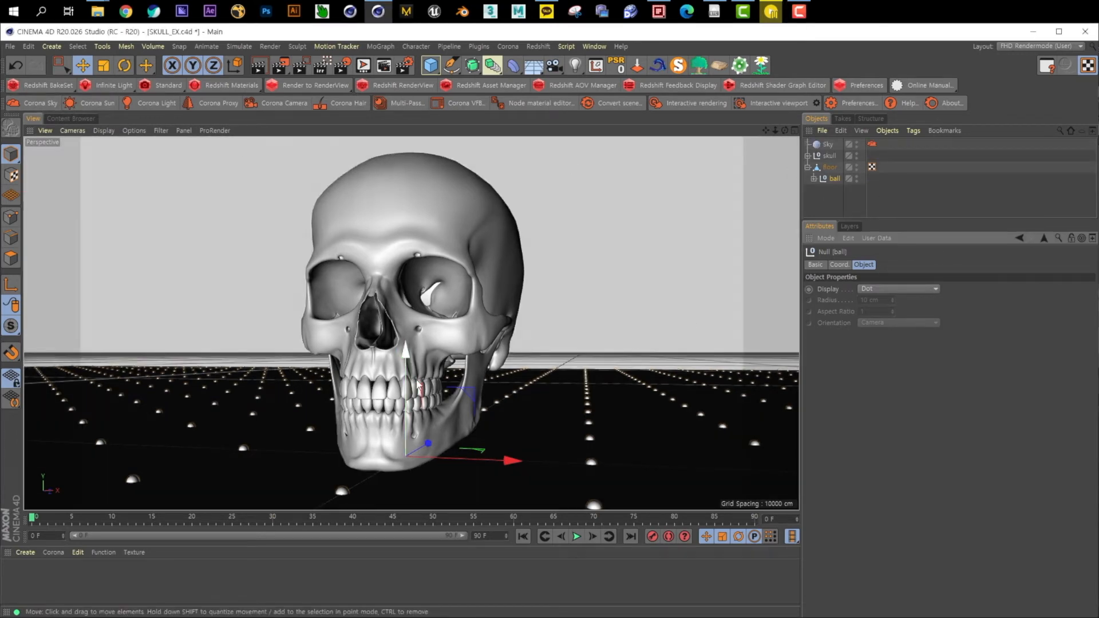
{"action": "left_click", "coordinate": [40, 585]}
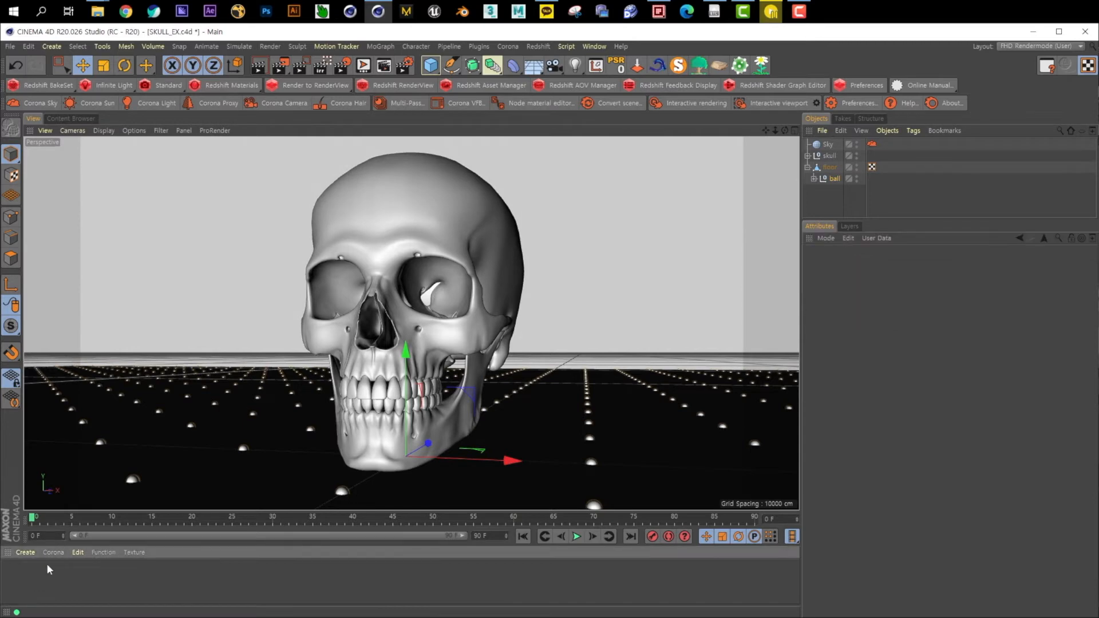
{"action": "left_click", "coordinate": [53, 552]}
{"action": "left_click", "coordinate": [88, 495]}
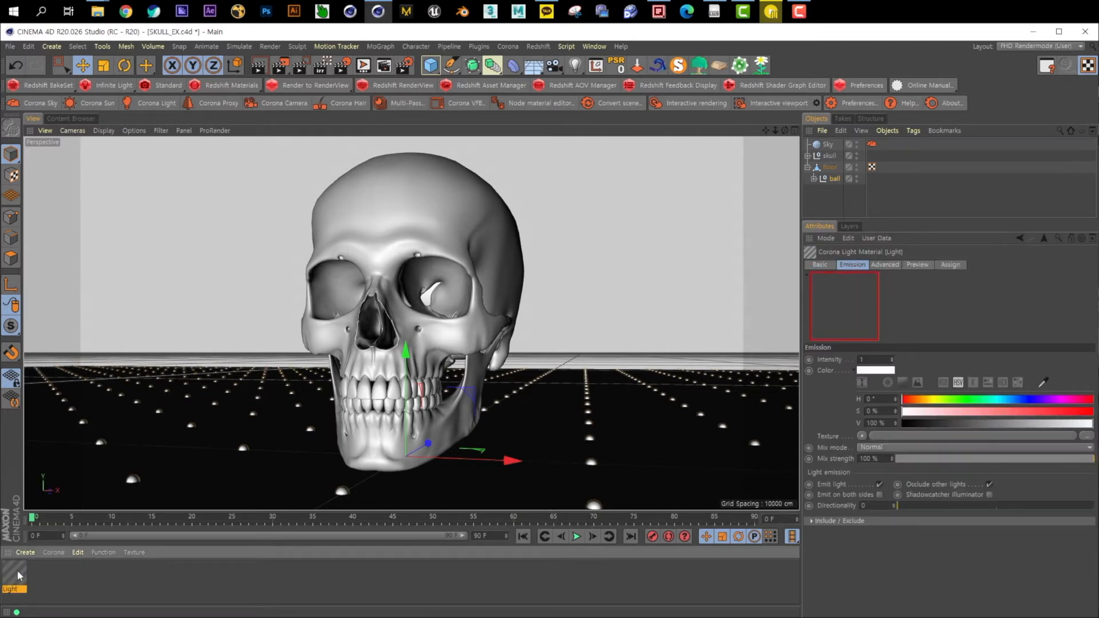
Step: Load StairWell2-Polar.hdr from the HDRI folder in 3D Sources as the Light material's emission texture
{"action": "double_click", "coordinate": [15, 572]}
{"action": "left_click", "coordinate": [198, 207]}
{"action": "left_click", "coordinate": [198, 196]}
{"action": "left_click", "coordinate": [460, 204]}
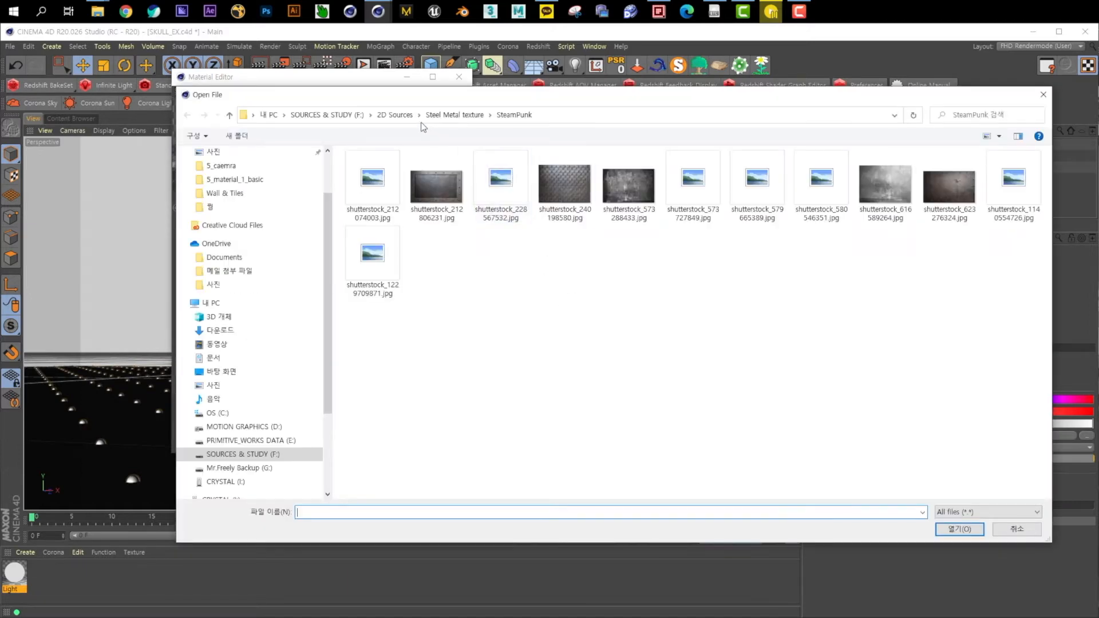
{"action": "left_click", "coordinate": [326, 114]}
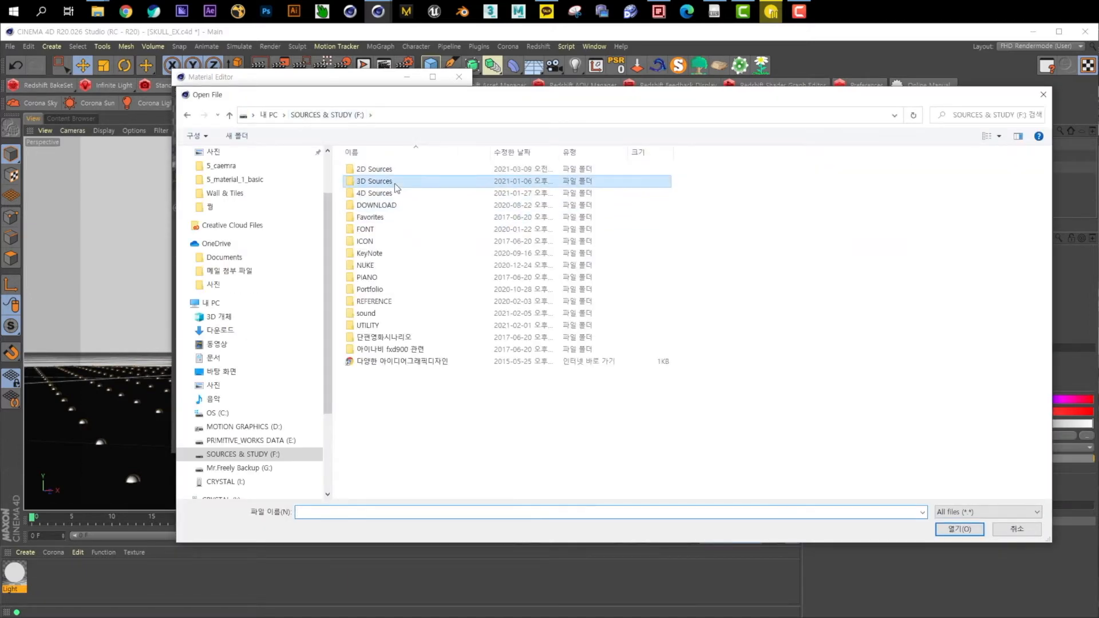
{"action": "double_click", "coordinate": [397, 181]}
{"action": "double_click", "coordinate": [407, 290]}
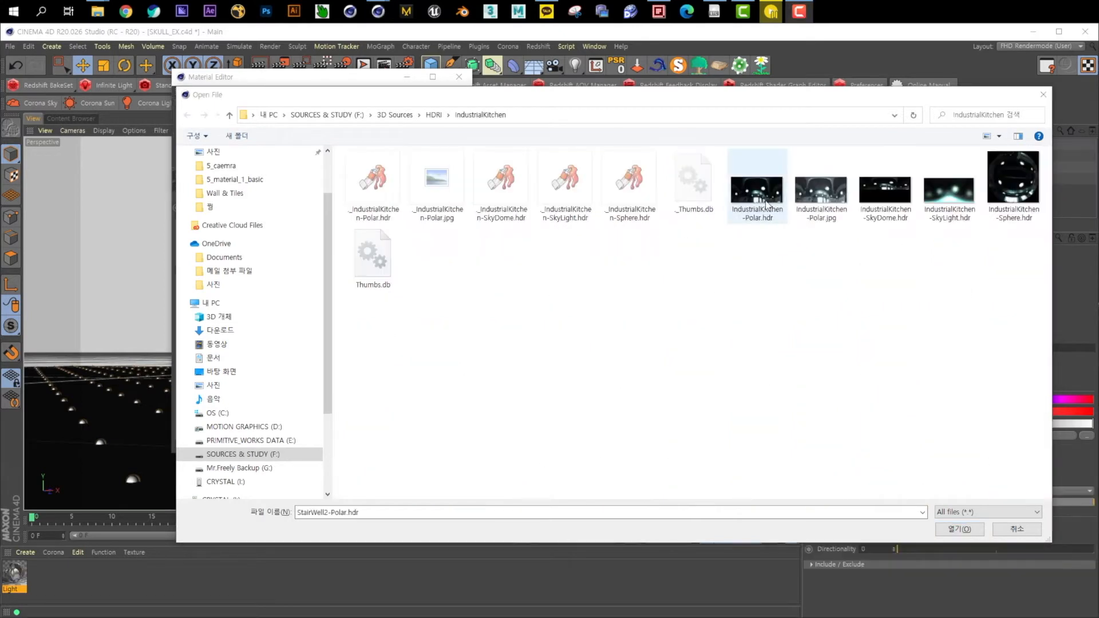
Step: Replace the emission texture with IndustrialKitchen-Polar.hdr and apply the Light material to the Sky in place of its existing tag
{"action": "left_click", "coordinate": [745, 214]}
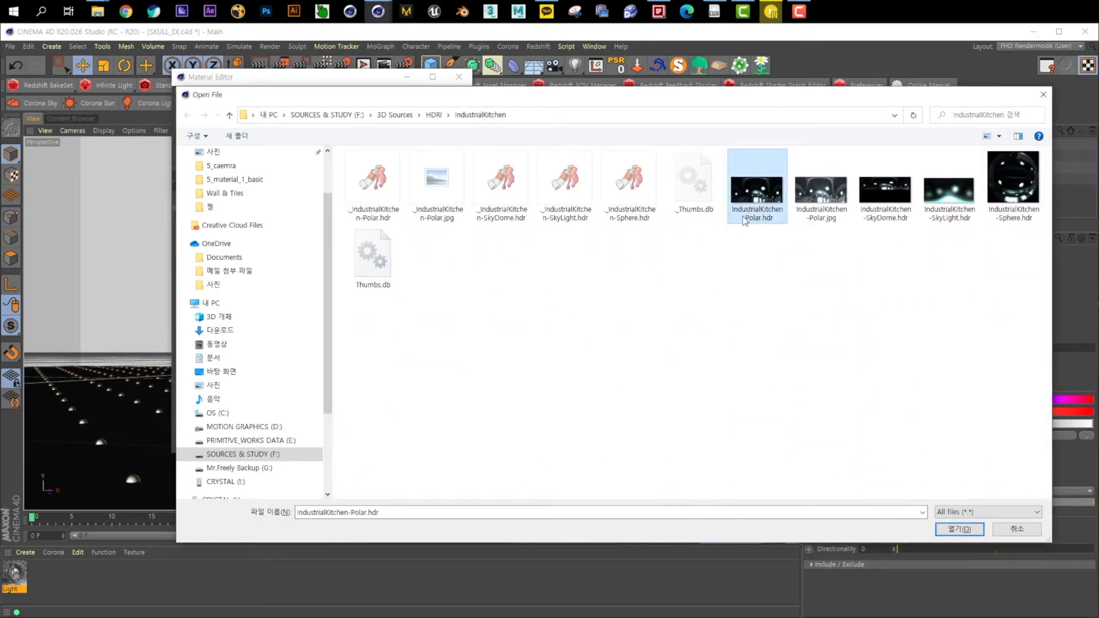
{"action": "double_click", "coordinate": [768, 197]}
{"action": "left_click", "coordinate": [1097, 365]}
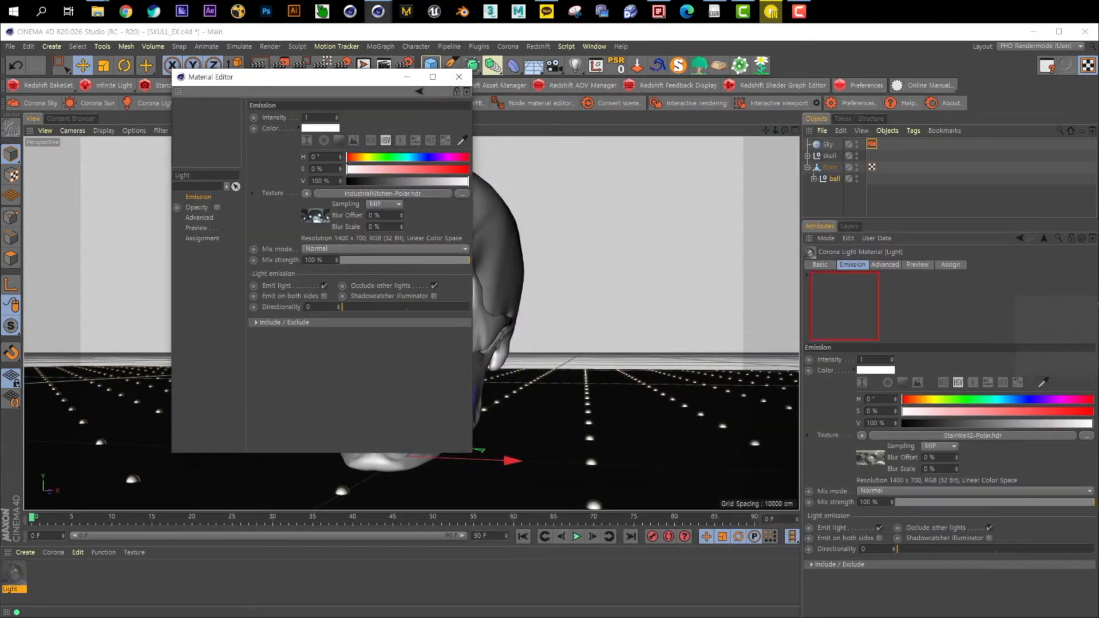
{"action": "left_click", "coordinate": [459, 77]}
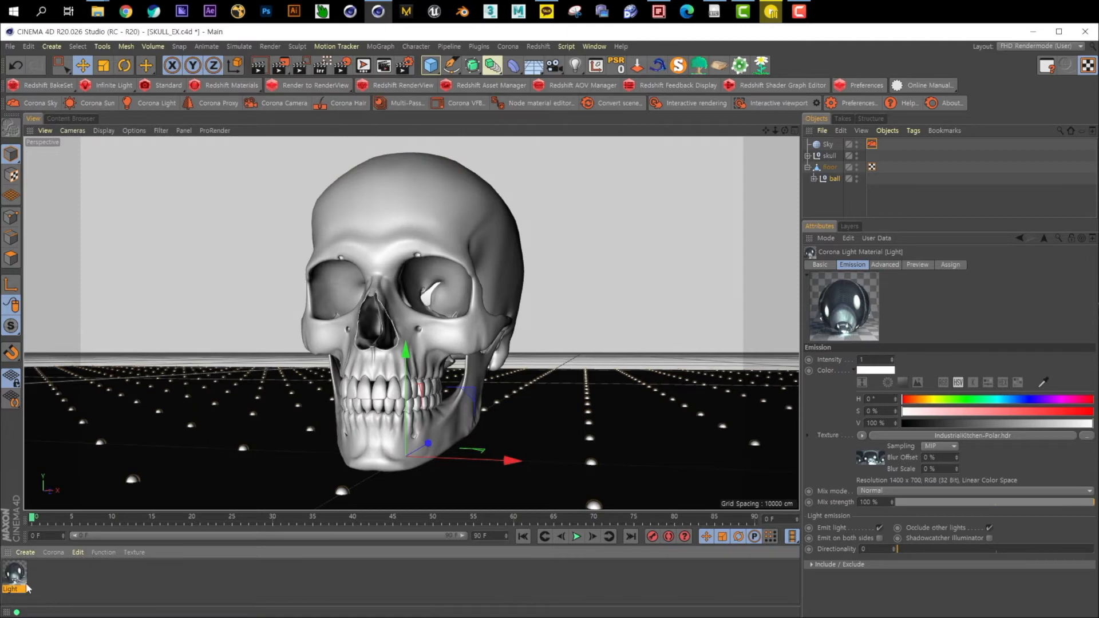
{"action": "left_click_drag", "start_coordinate": [830, 146], "coordinate": [872, 142]}
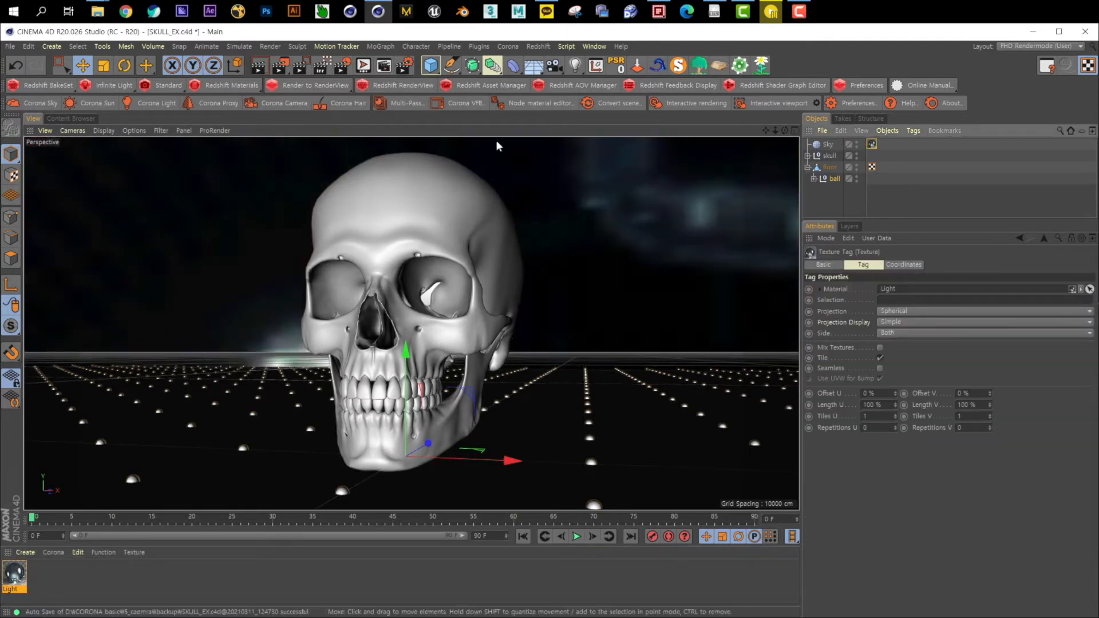
Step: Start interactive rendering, then create a second Corona Light material and apply it to the ball group under the floor
{"action": "left_click", "coordinate": [696, 103]}
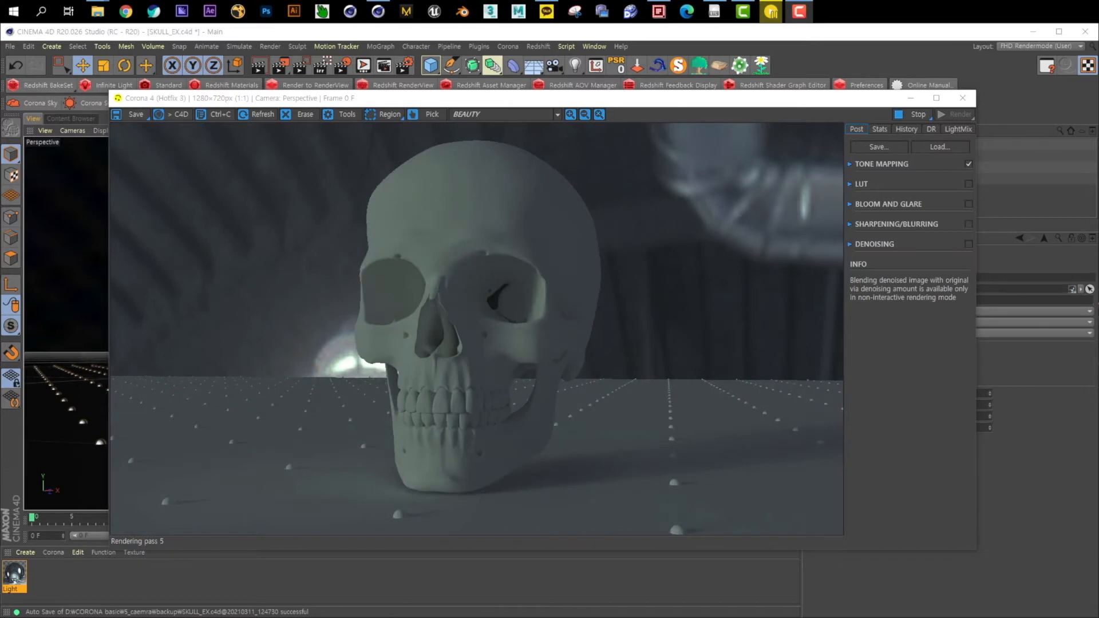
{"action": "left_click_drag", "start_coordinate": [537, 98], "coordinate": [658, 73]}
{"action": "left_click", "coordinate": [120, 254]}
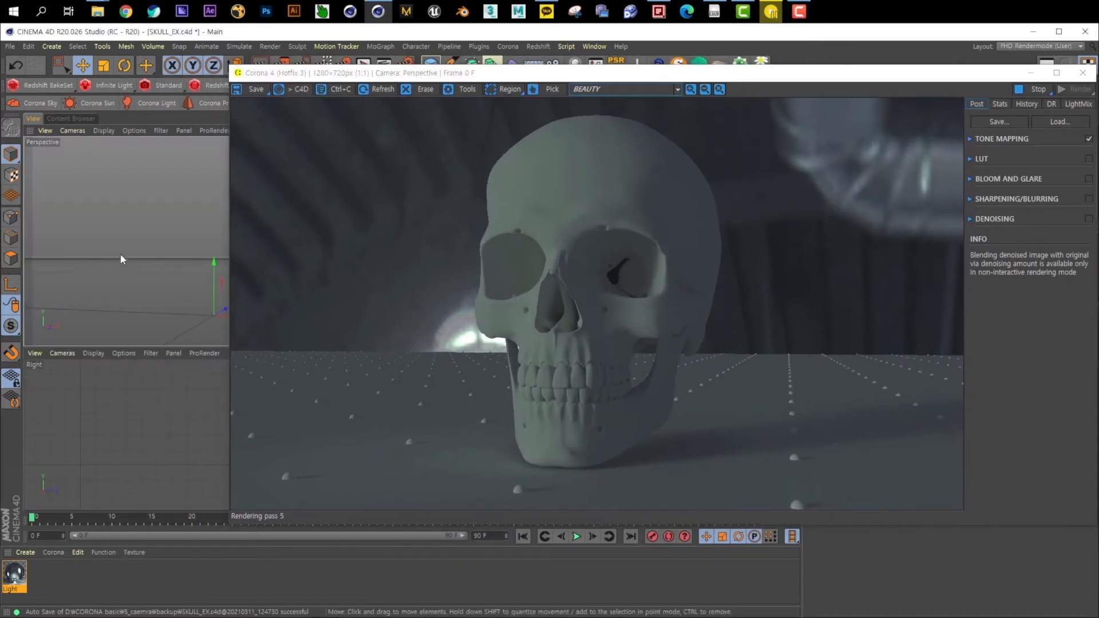
{"action": "left_click", "coordinate": [51, 553]}
{"action": "left_click", "coordinate": [89, 503]}
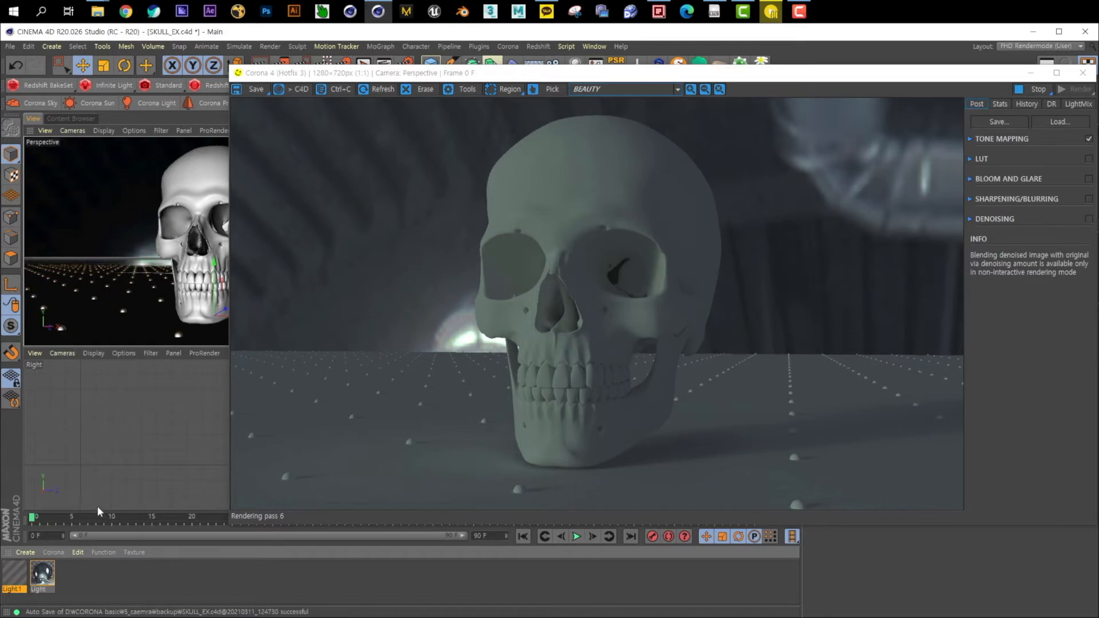
{"action": "left_click_drag", "start_coordinate": [419, 80], "coordinate": [402, 348]}
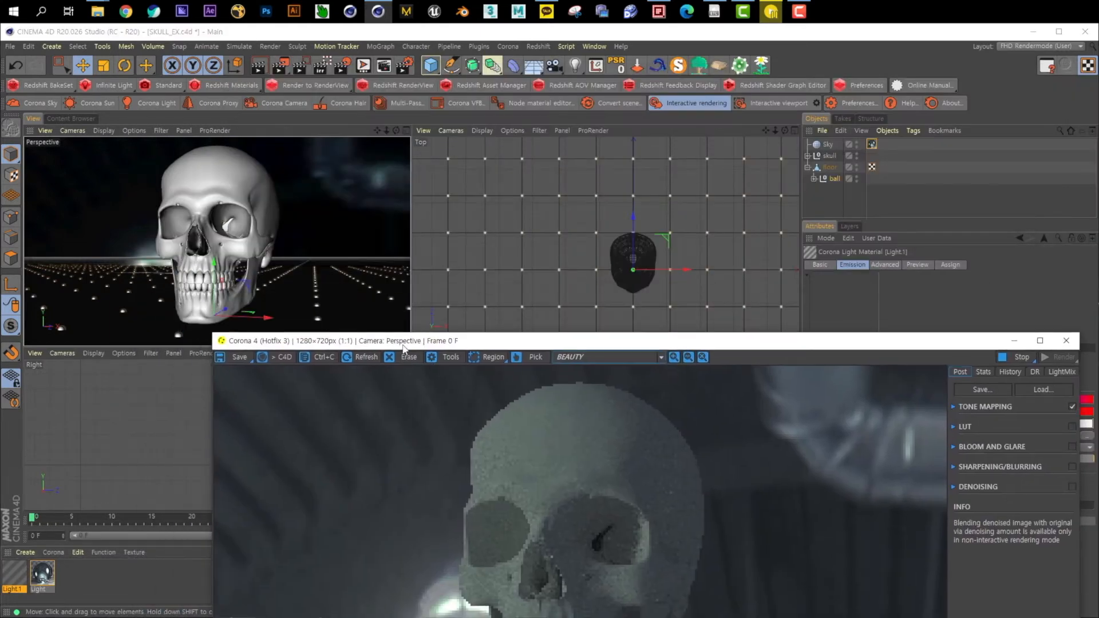
{"action": "left_click_drag", "start_coordinate": [42, 574], "coordinate": [823, 183]}
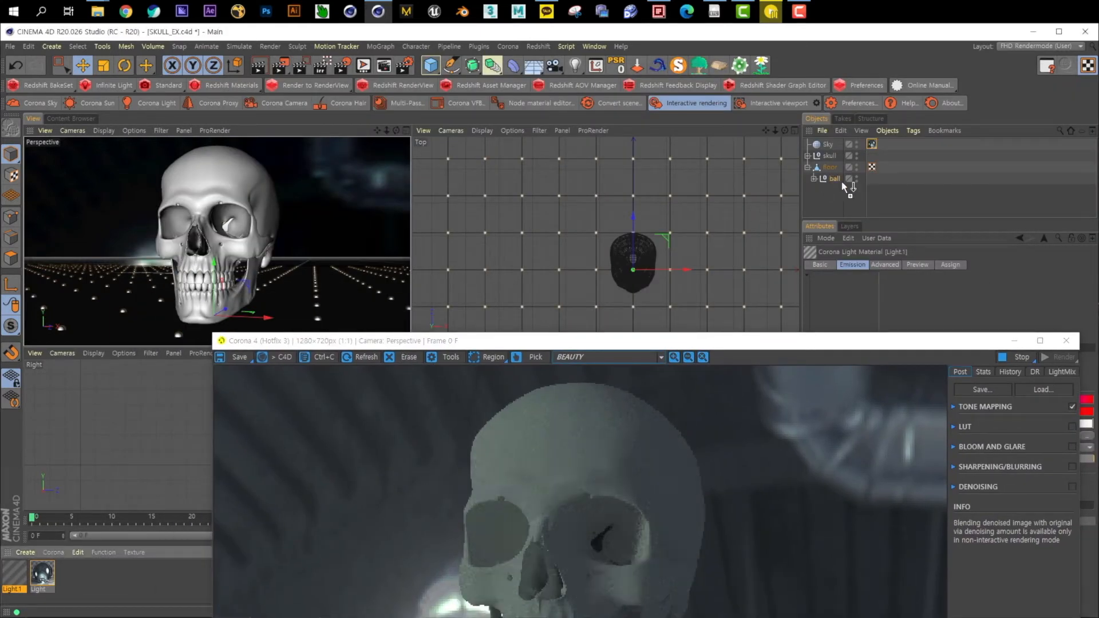
{"action": "left_click_drag", "start_coordinate": [680, 339], "coordinate": [593, 130]}
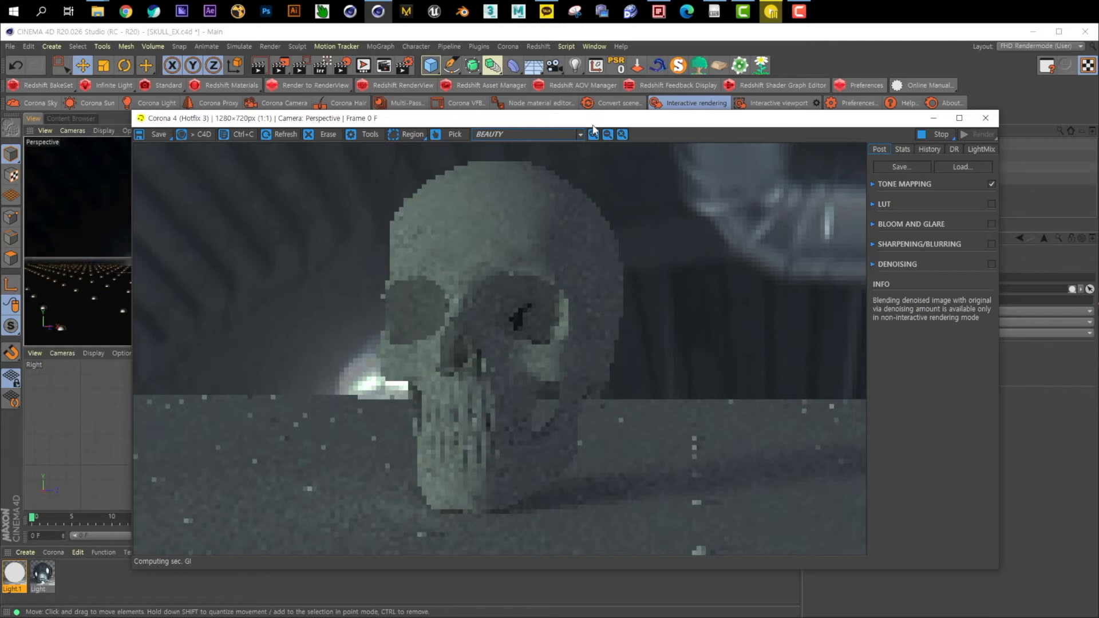
Step: Create a new standard Corona material and apply it to the floor object
{"action": "left_click", "coordinate": [53, 552]}
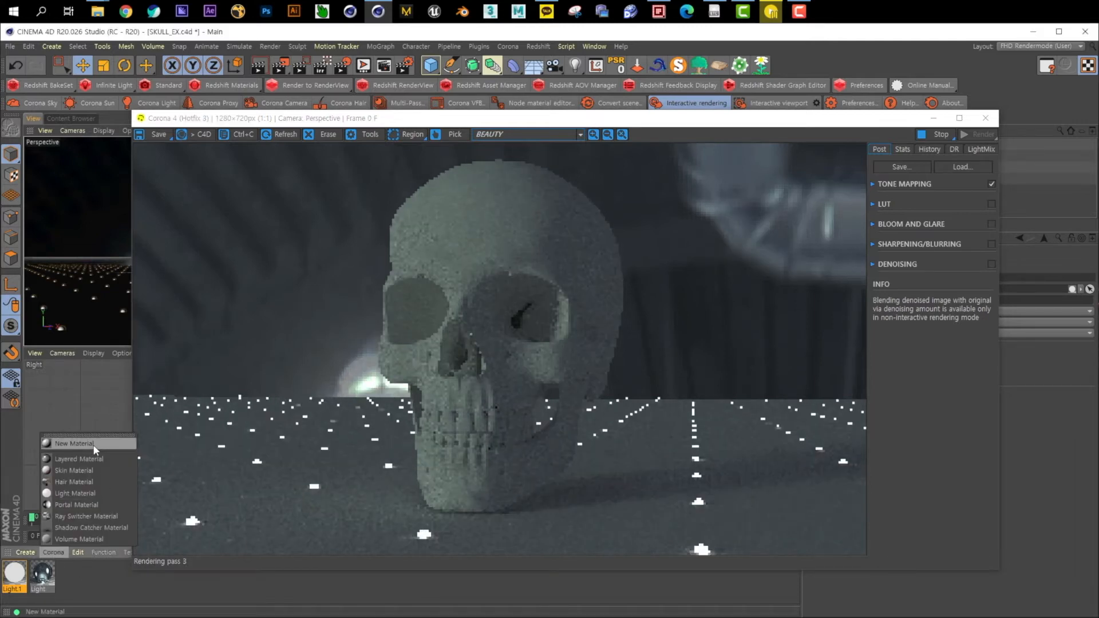
{"action": "left_click", "coordinate": [94, 442]}
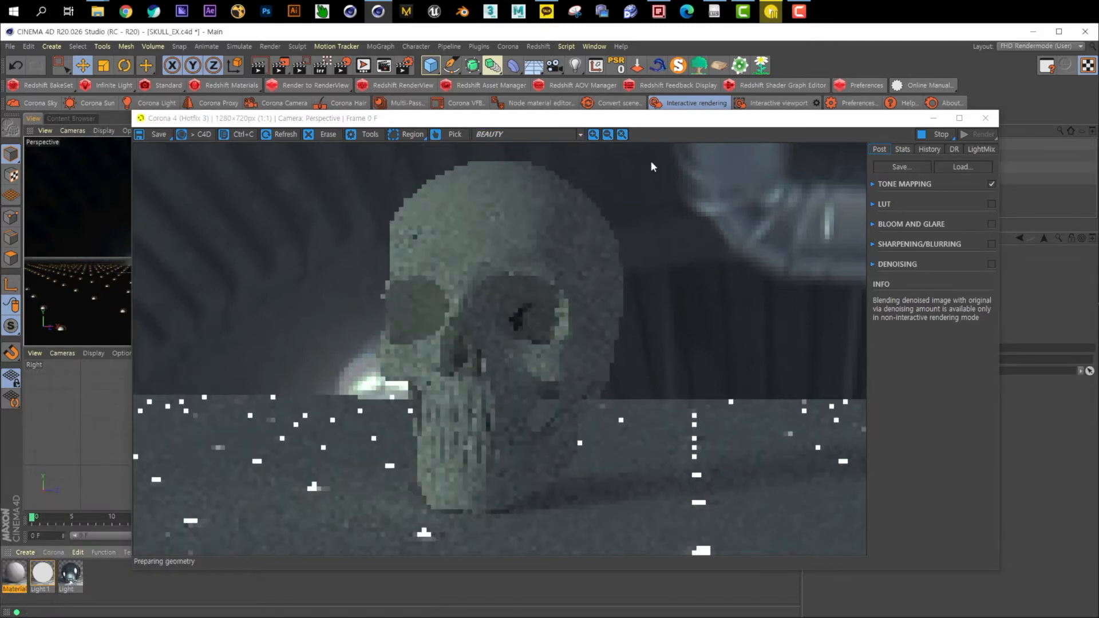
{"action": "left_click_drag", "start_coordinate": [658, 120], "coordinate": [738, 295]}
{"action": "left_click_drag", "start_coordinate": [21, 588], "coordinate": [262, 422]}
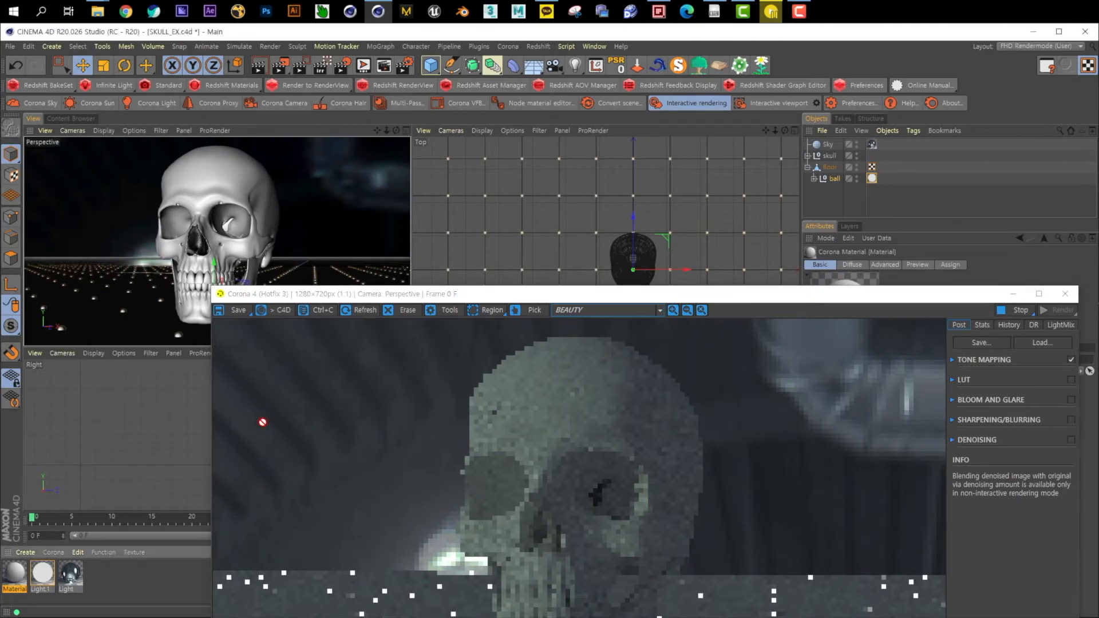
{"action": "left_click_drag", "start_coordinate": [834, 175], "coordinate": [833, 167]}
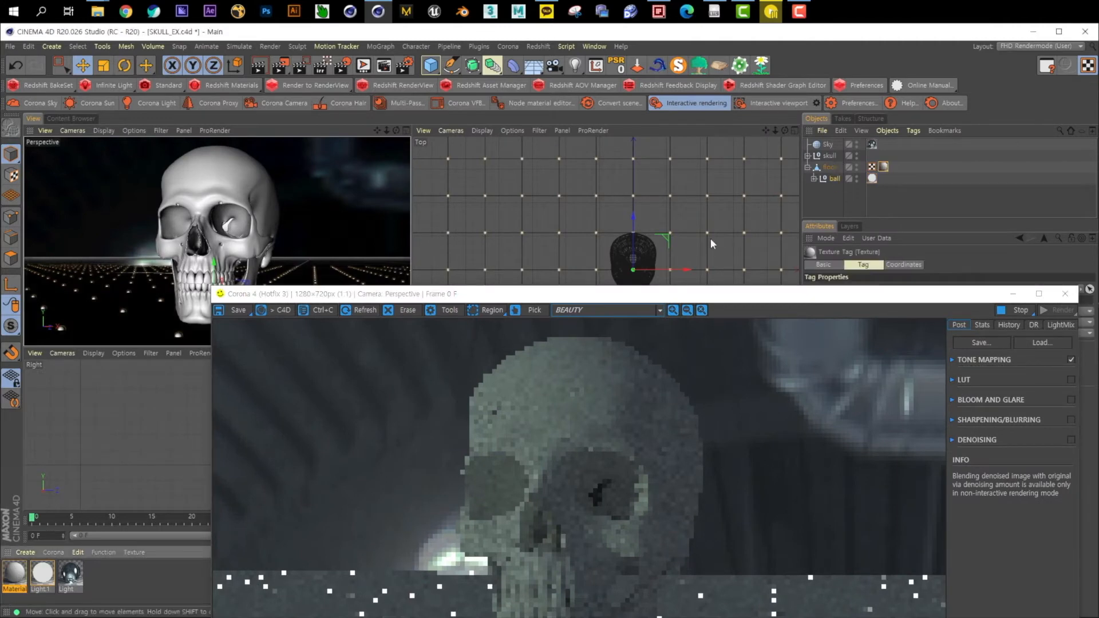
Step: Set the floor material's diffuse color to a dark teal with hue 174°, saturation 19% and value 39%
{"action": "left_click", "coordinate": [17, 585]}
{"action": "double_click", "coordinate": [17, 584]}
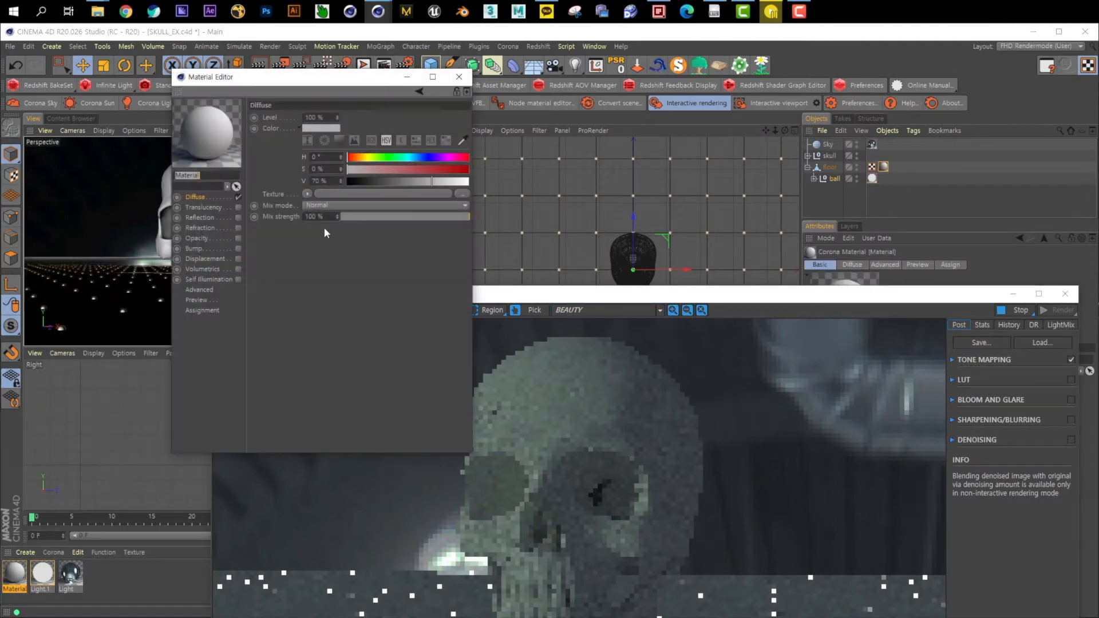
{"action": "left_click", "coordinate": [393, 181]}
{"action": "left_click_drag", "start_coordinate": [385, 167], "coordinate": [369, 169]}
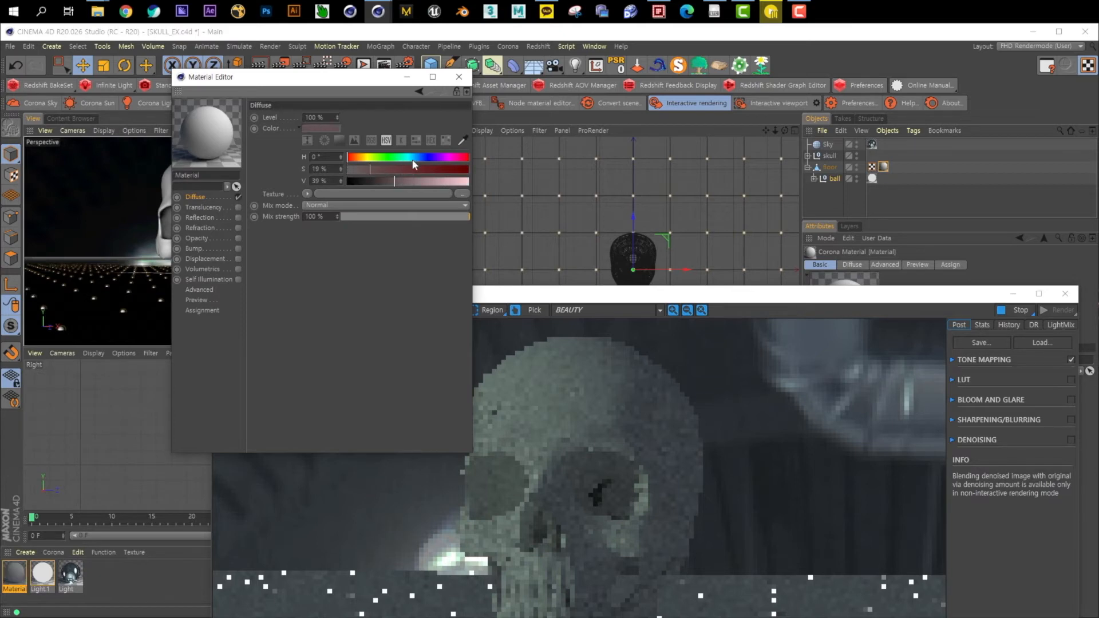
{"action": "left_click", "coordinate": [459, 76]}
Step: Create another standard Corona material, apply it to the skull and open it for editing
{"action": "left_click", "coordinate": [53, 552]}
{"action": "left_click", "coordinate": [57, 444]}
{"action": "double_click", "coordinate": [15, 572]}
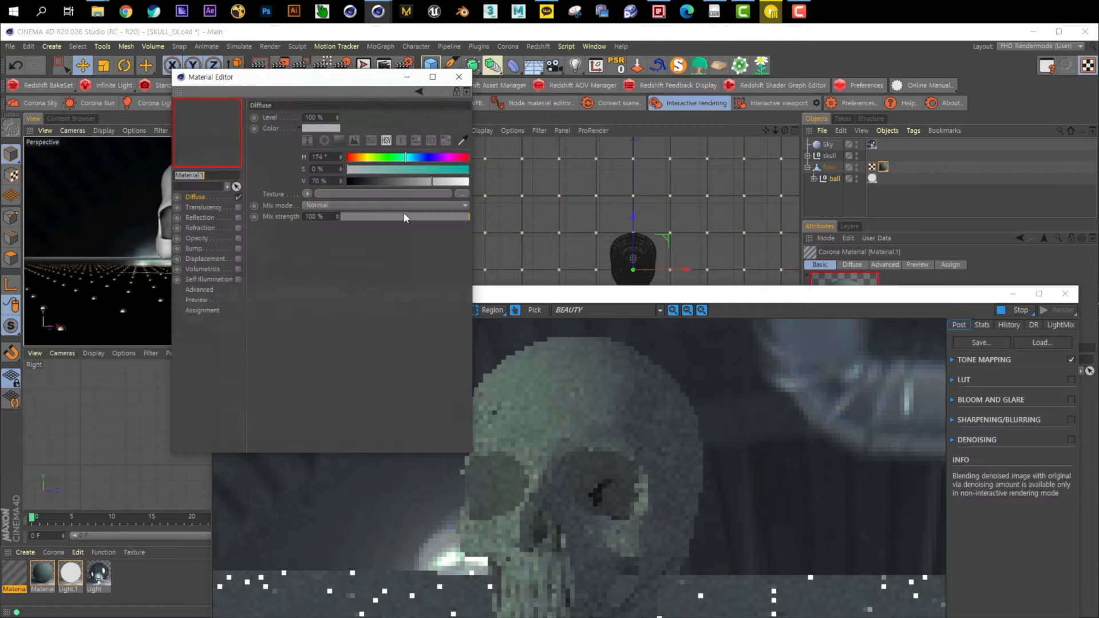
{"action": "left_click_drag", "start_coordinate": [831, 157], "coordinate": [831, 156]}
{"action": "left_click_drag", "start_coordinate": [679, 293], "coordinate": [655, 167]}
{"action": "left_click_drag", "start_coordinate": [359, 79], "coordinate": [291, 77]}
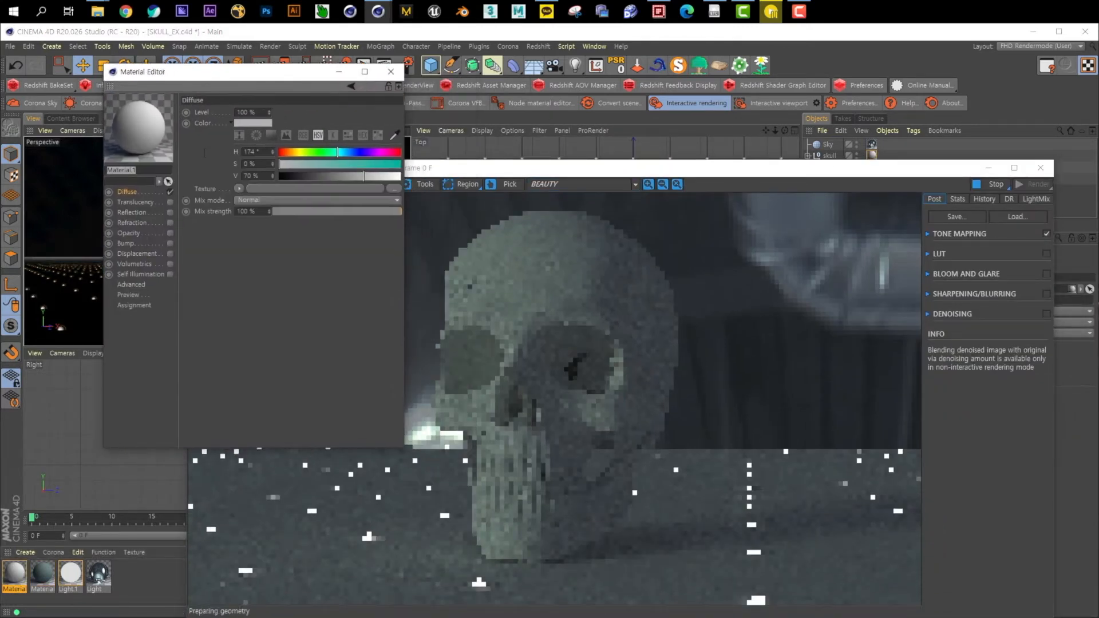
Step: Tint the skull material's diffuse color a bone-like beige by adjusting its hue and saturation
{"action": "left_click", "coordinate": [306, 164]}
{"action": "left_click", "coordinate": [299, 151]}
{"action": "left_click", "coordinate": [292, 152]}
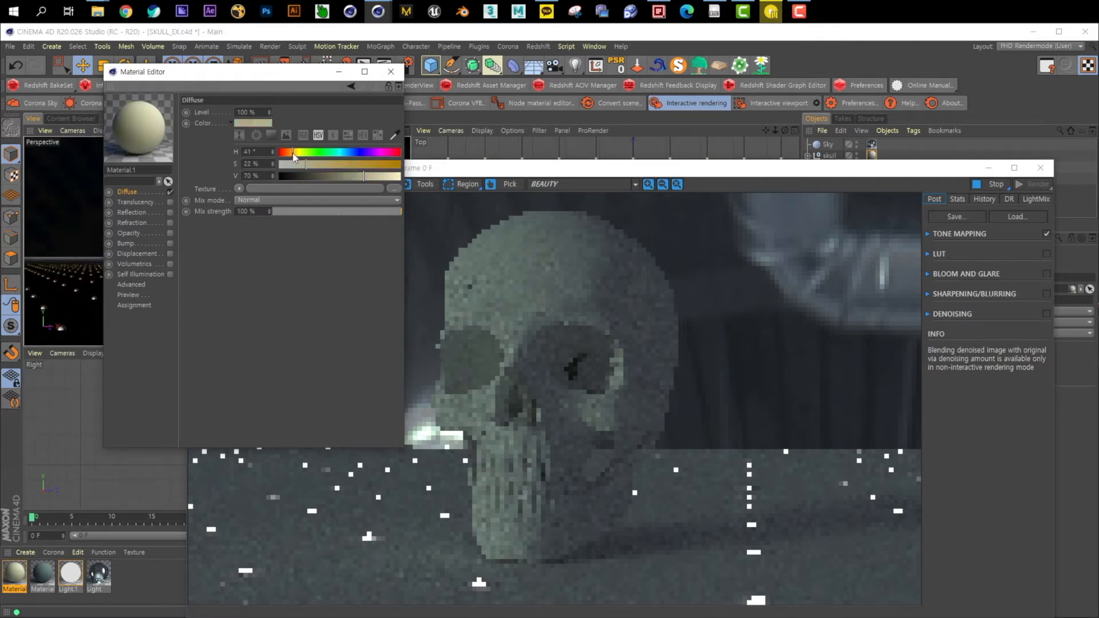
{"action": "left_click", "coordinate": [312, 164]}
Step: Enable Reflection on the skull material with a Fresnel IOR of 4 and a glossiness of 0.8
{"action": "left_click", "coordinate": [170, 212]}
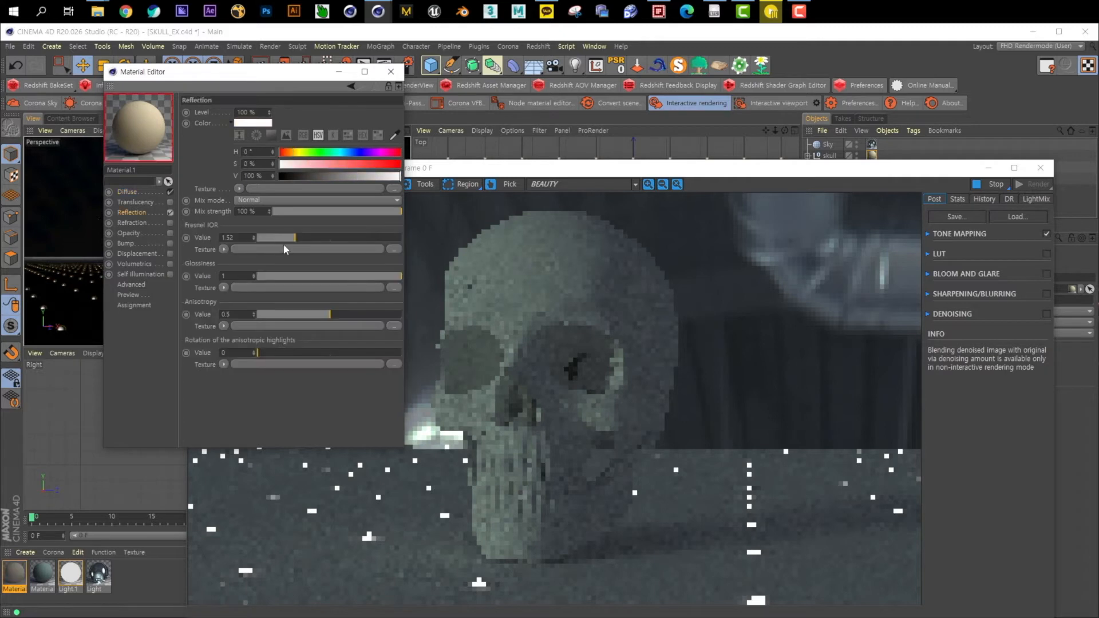
{"action": "left_click_drag", "start_coordinate": [243, 237], "coordinate": [171, 238]}
{"action": "type", "text": "4"}
{"action": "key", "text": "Tab"}
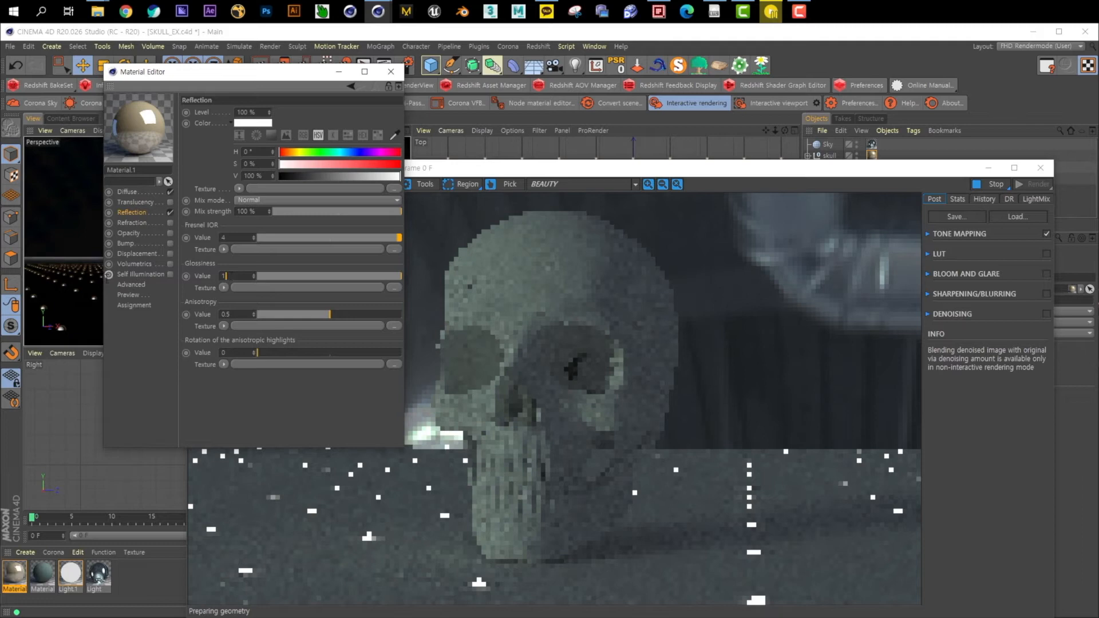
{"action": "type", "text": "1.0"}
{"action": "key", "text": "Return"}
{"action": "type", "text": "0.8"}
{"action": "key", "text": "Return"}
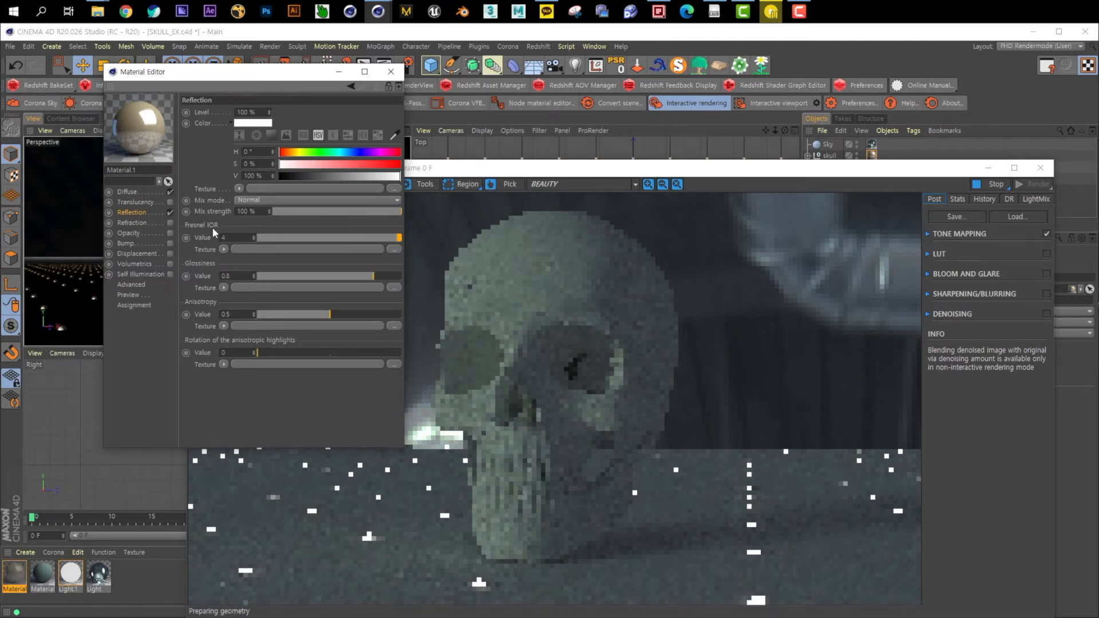
{"action": "left_click", "coordinate": [392, 73]}
{"action": "left_click_drag", "start_coordinate": [607, 168], "coordinate": [489, 84]}
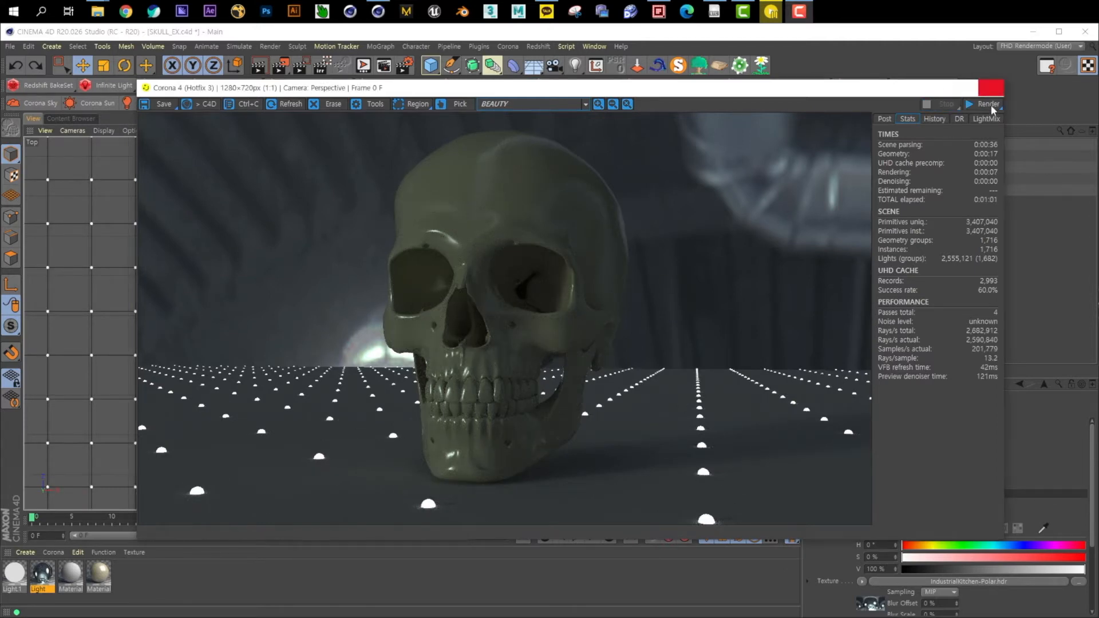
Step: Close the render window and examine the Cloner's sphere grid over the floor in the Top view with Rectangle Selection active
{"action": "left_click", "coordinate": [990, 87]}
{"action": "left_click", "coordinate": [836, 192]}
{"action": "left_click", "coordinate": [813, 189]}
{"action": "middle_click", "coordinate": [622, 263]}
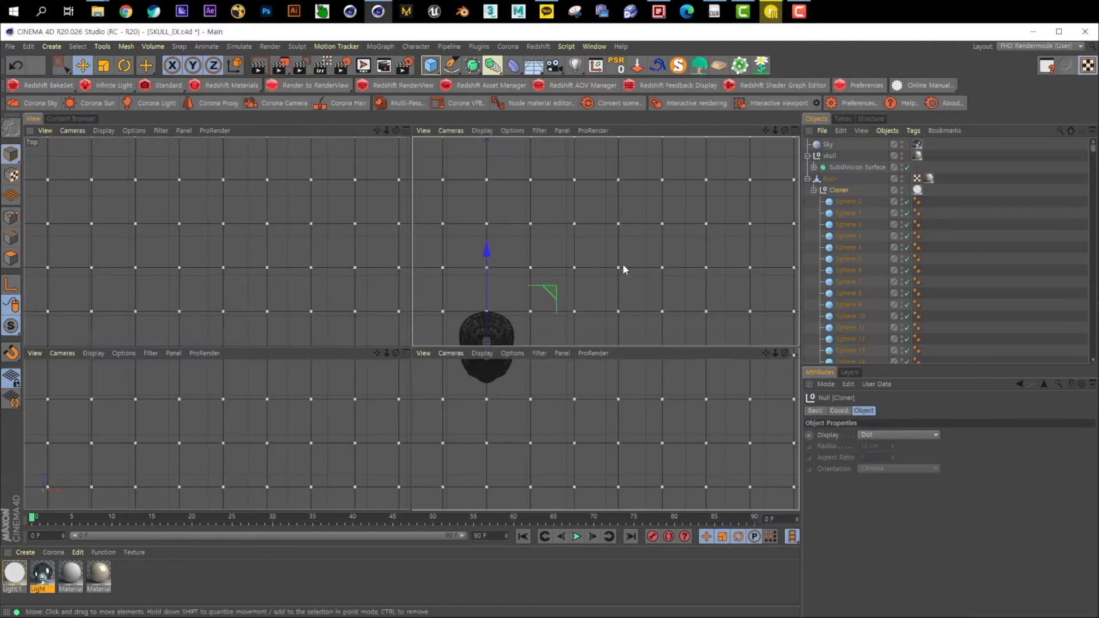
{"action": "middle_click", "coordinate": [652, 237]}
{"action": "right_click_drag", "start_coordinate": [647, 237], "coordinate": [545, 281], "text": "alt"}
{"action": "middle_click_drag", "start_coordinate": [640, 264], "coordinate": [567, 321], "text": "alt"}
{"action": "right_click_drag", "start_coordinate": [585, 302], "coordinate": [615, 300], "text": "alt"}
{"action": "middle_click_drag", "start_coordinate": [492, 268], "coordinate": [490, 279], "text": "alt"}
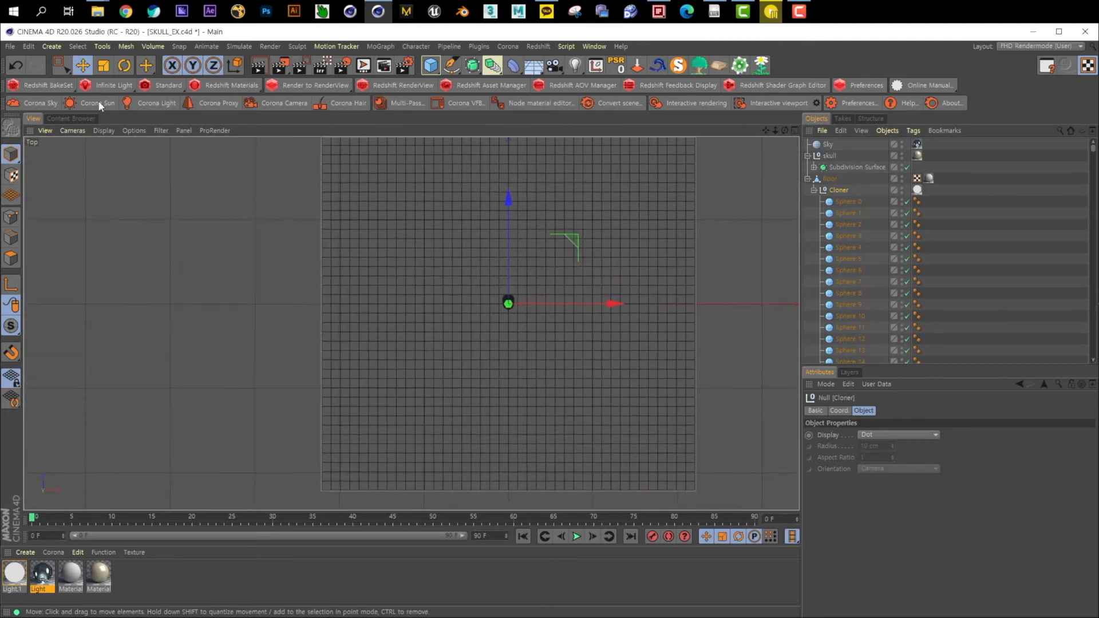
{"action": "left_click", "coordinate": [63, 67]}
{"action": "middle_click_drag", "start_coordinate": [665, 355], "coordinate": [653, 315], "text": "alt"}
{"action": "left_click", "coordinate": [837, 189]}
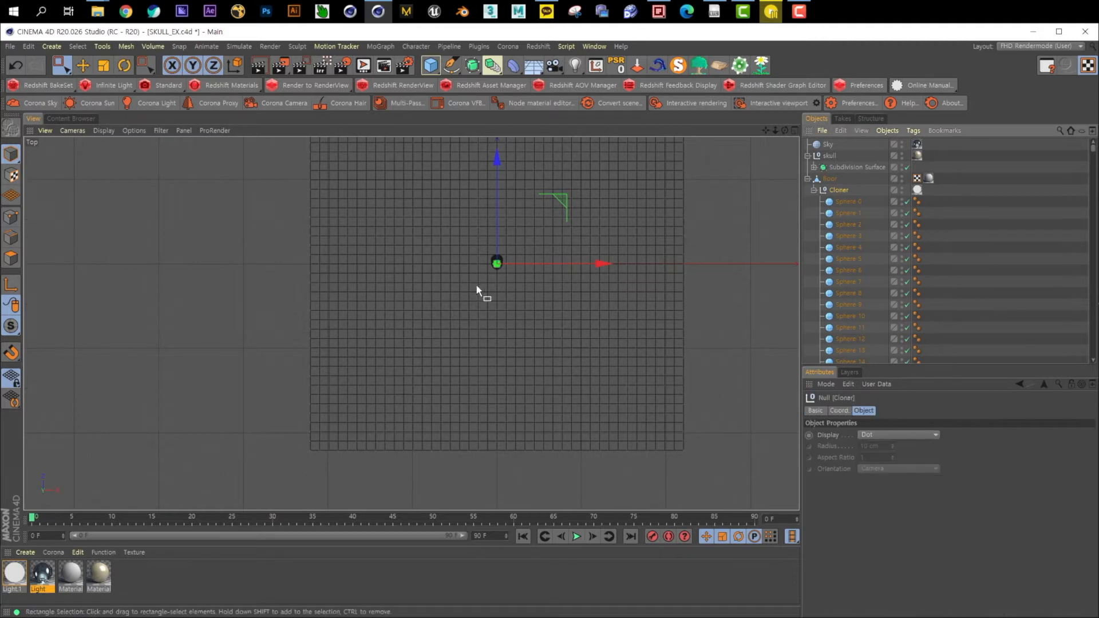
{"action": "middle_click_drag", "start_coordinate": [533, 290], "coordinate": [529, 362], "text": "alt"}
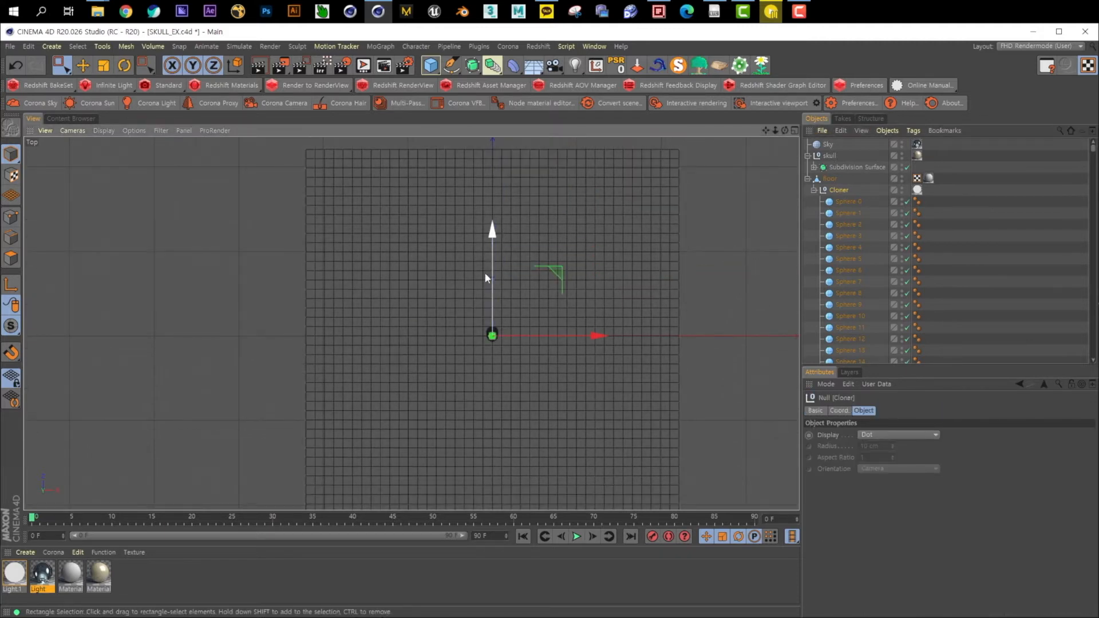
{"action": "middle_click", "coordinate": [459, 282]}
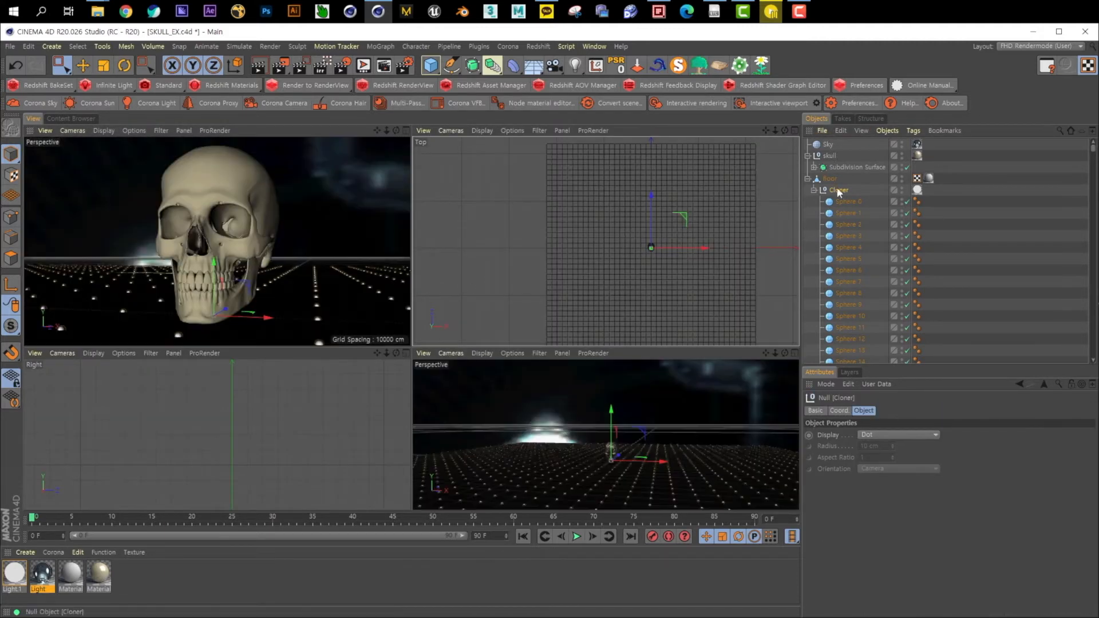
Step: Move the skull slightly backward along the Z axis and reframe it in the Perspective view
{"action": "left_click", "coordinate": [829, 155]}
{"action": "left_click_drag", "start_coordinate": [647, 216], "coordinate": [647, 157]}
{"action": "left_click_drag", "start_coordinate": [303, 277], "coordinate": [275, 282], "text": "alt"}
{"action": "key", "text": "ctrl+z"}
{"action": "key", "text": "ctrl+z"}
{"action": "left_click_drag", "start_coordinate": [650, 221], "coordinate": [649, 205]}
{"action": "scroll", "coordinate": [247, 244], "scroll_direction": "up", "scroll_amount": 5}
{"action": "middle_click_drag", "start_coordinate": [234, 255], "coordinate": [246, 251], "text": "alt"}
{"action": "scroll", "coordinate": [252, 248], "scroll_direction": "up", "scroll_amount": 1}
Step: Delete the spheres covering the lower half of the floor as seen in the Top view, keeping the floor itself
{"action": "middle_click", "coordinate": [681, 235]}
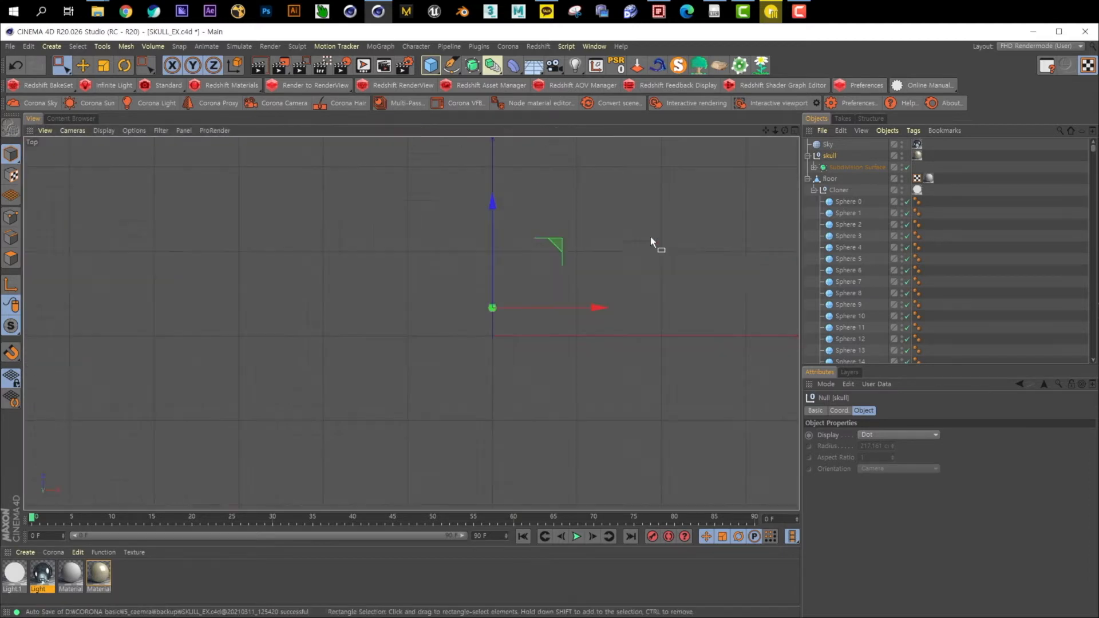
{"action": "scroll", "coordinate": [571, 296], "scroll_direction": "down", "scroll_amount": 3}
{"action": "left_click_drag", "start_coordinate": [434, 298], "coordinate": [773, 461]}
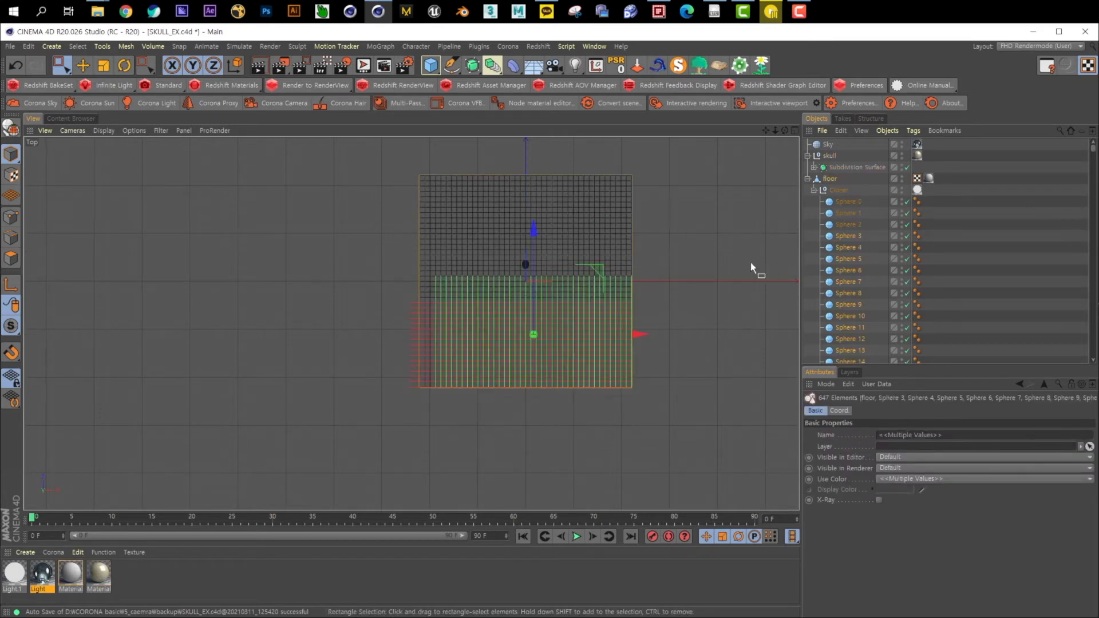
{"action": "key", "text": "Delete"}
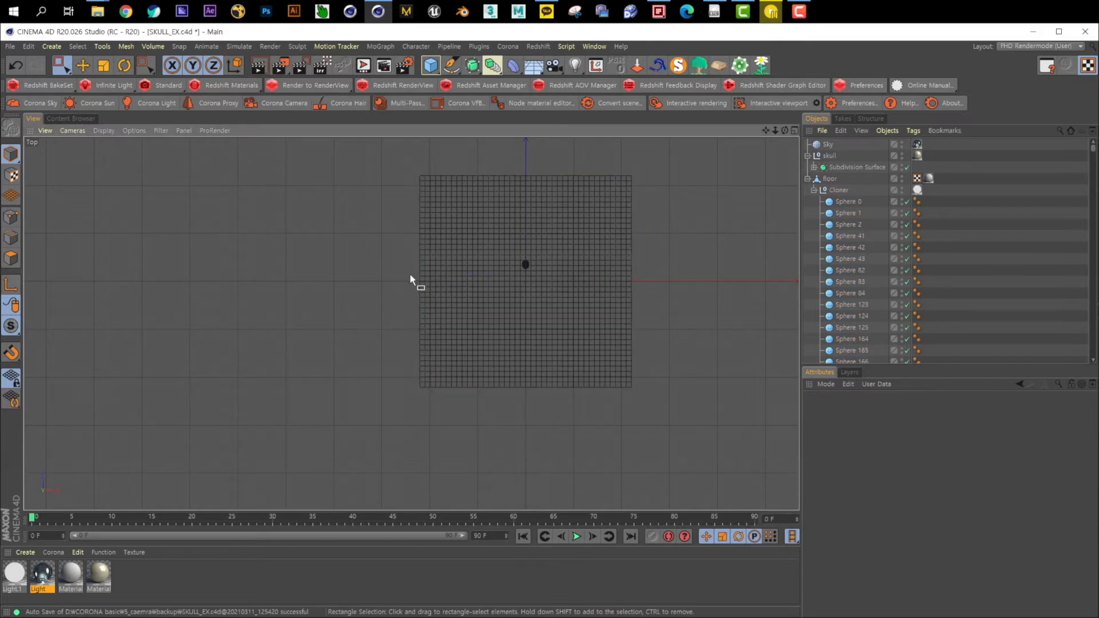
{"action": "left_click_drag", "start_coordinate": [410, 286], "coordinate": [472, 423]}
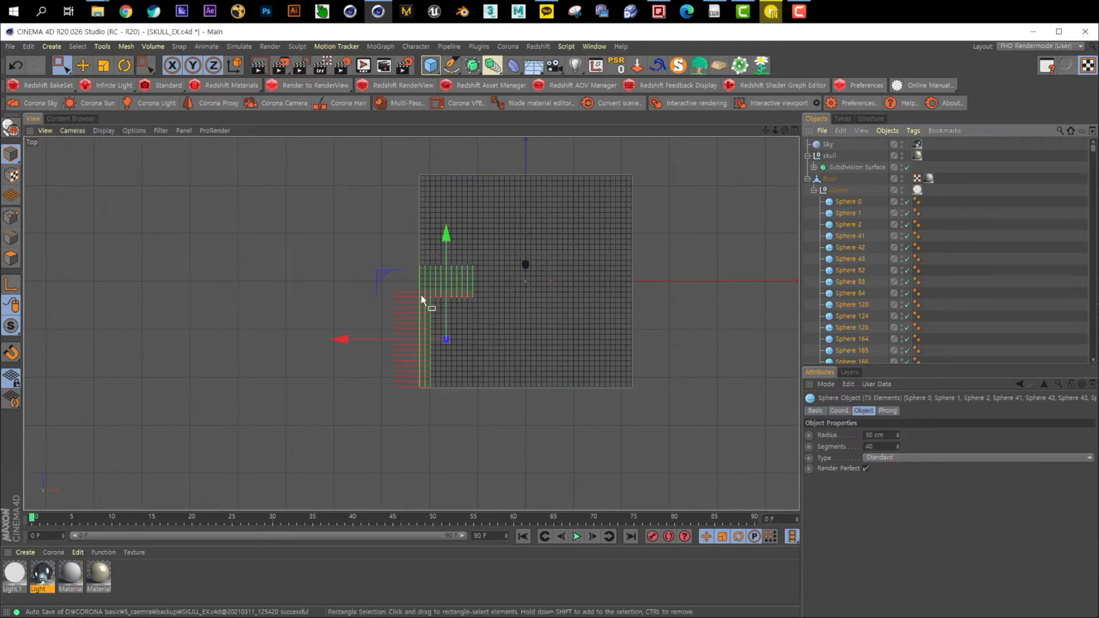
{"action": "key", "text": "Delete"}
Step: Delete the remaining spheres along the floor's left and right edges in the Top view, and save the scene
{"action": "left_click_drag", "start_coordinate": [409, 175], "coordinate": [442, 289]}
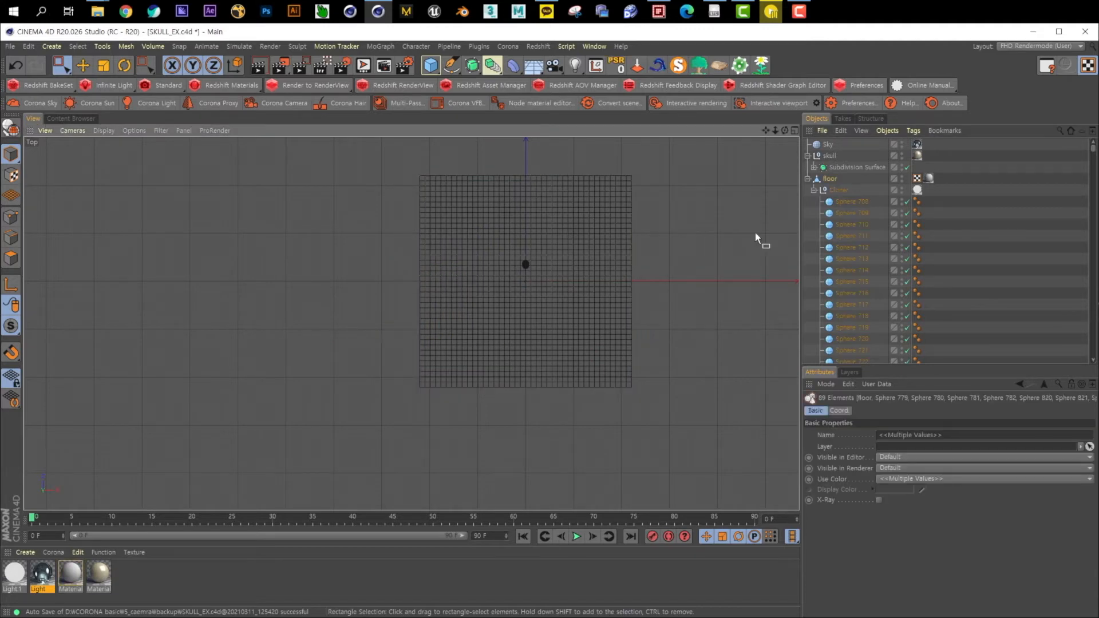
{"action": "left_click_drag", "start_coordinate": [620, 173], "coordinate": [709, 319]}
{"action": "left_click", "coordinate": [832, 181], "text": "ctrl"}
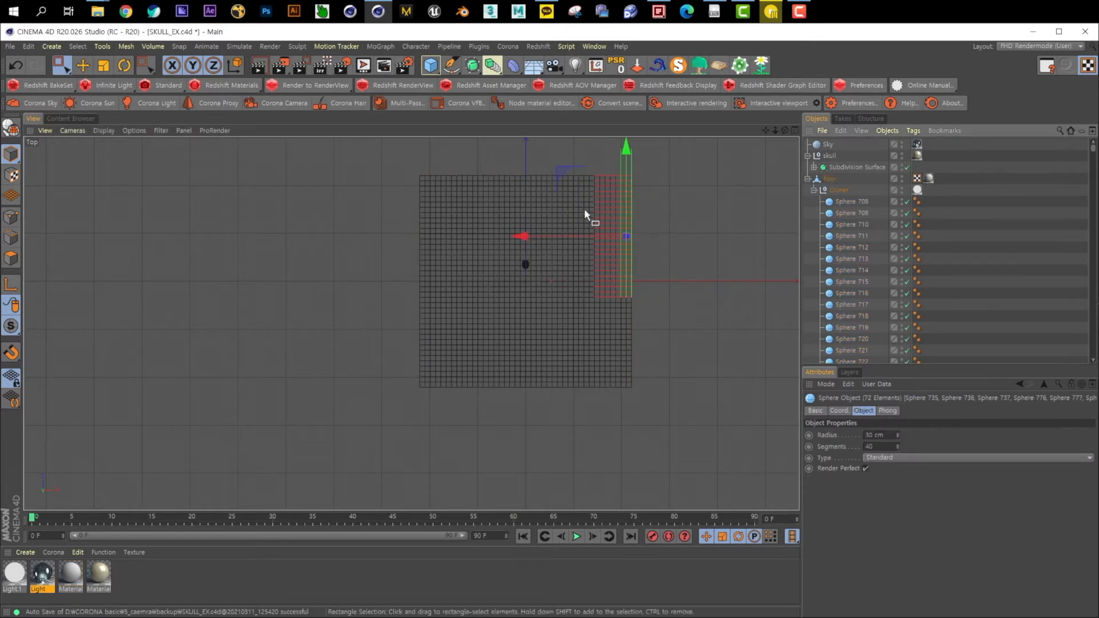
{"action": "key", "text": "Delete"}
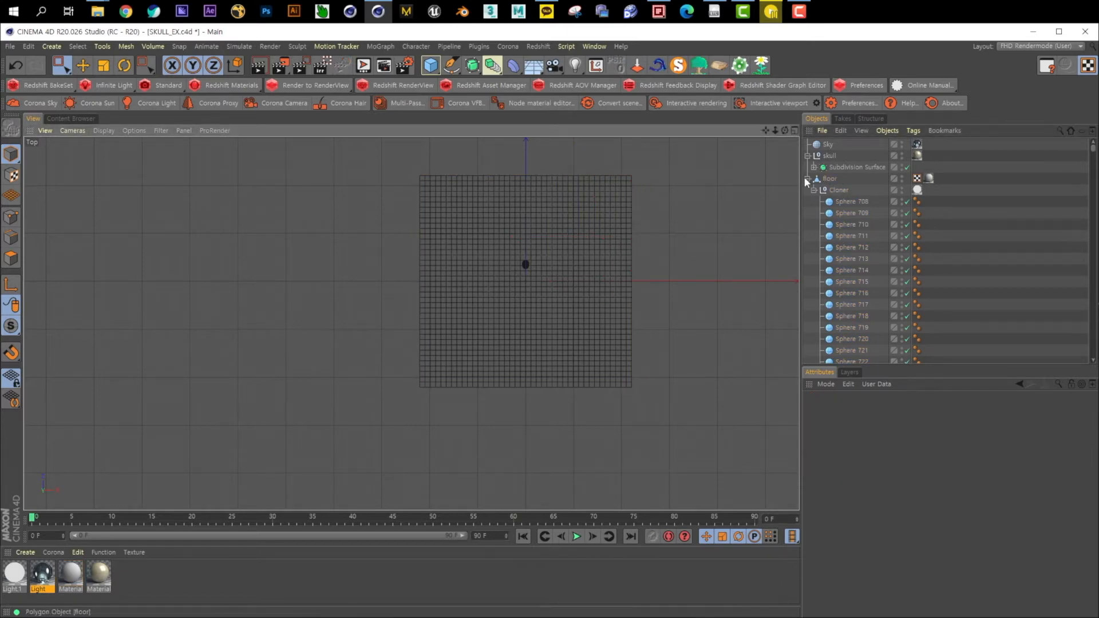
{"action": "key", "text": "F1"}
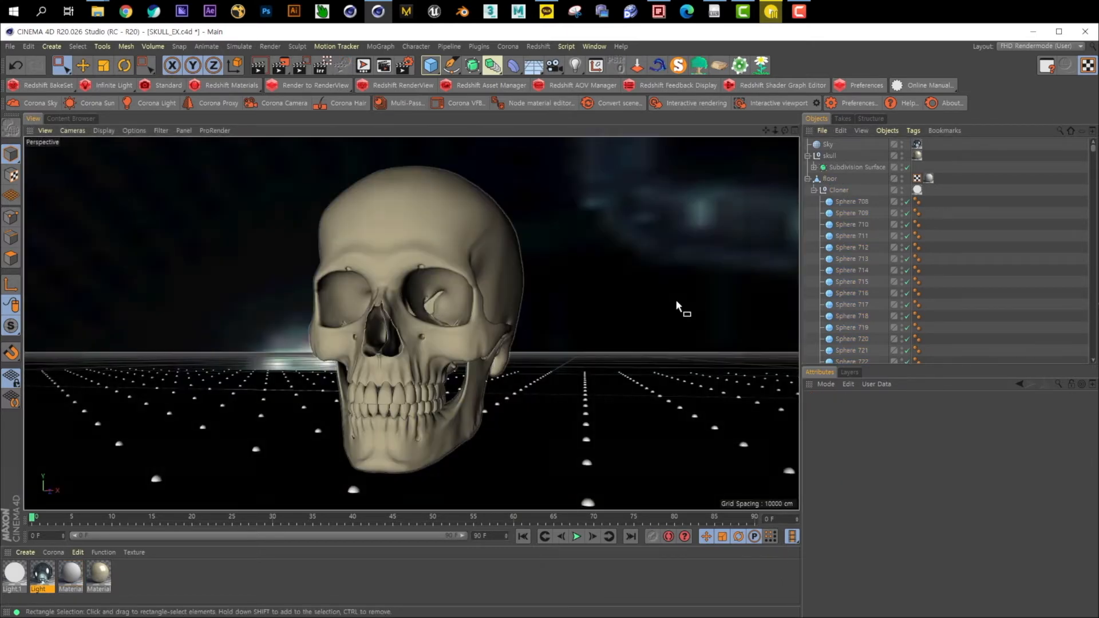
{"action": "key", "text": "ctrl+s"}
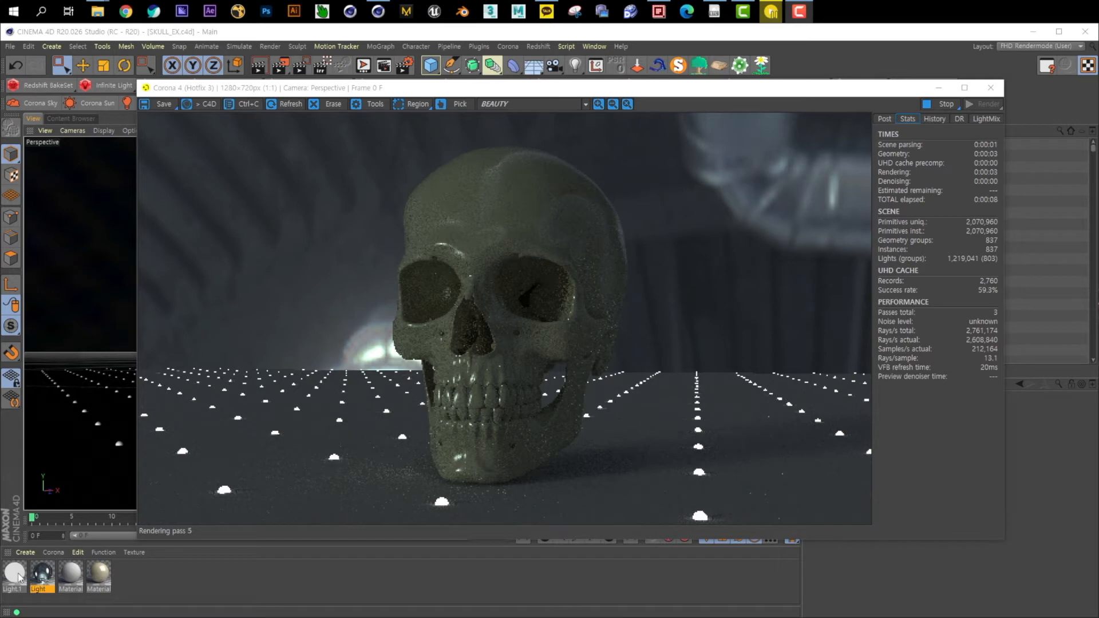
Step: Set the emission intensity of the HDRI sky's Light material to 0.3
{"action": "double_click", "coordinate": [45, 579]}
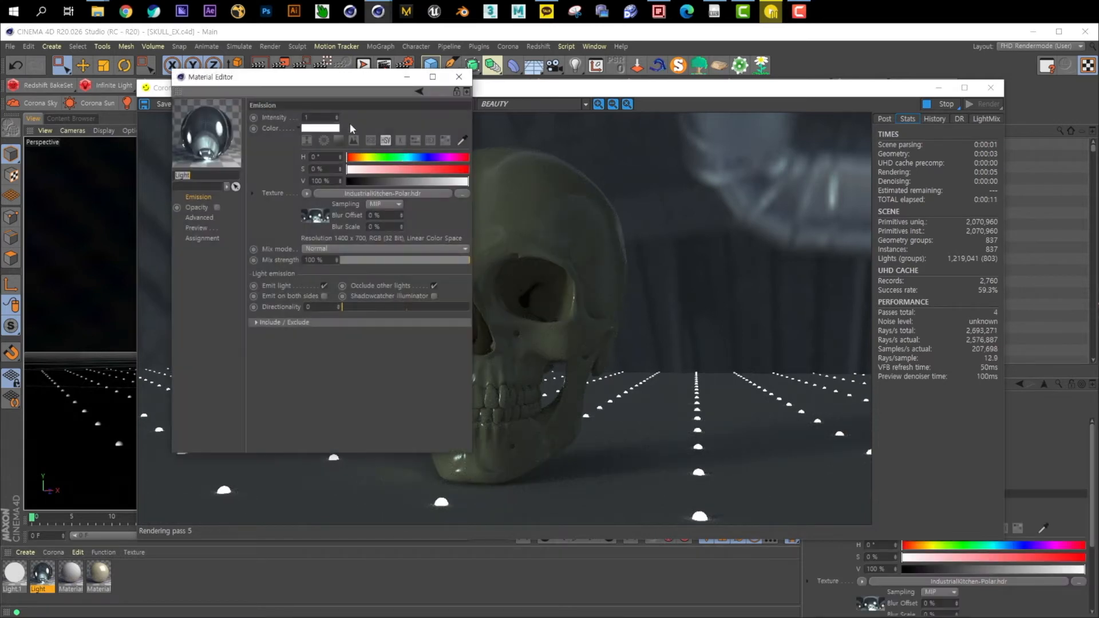
{"action": "type", "text": "0"}
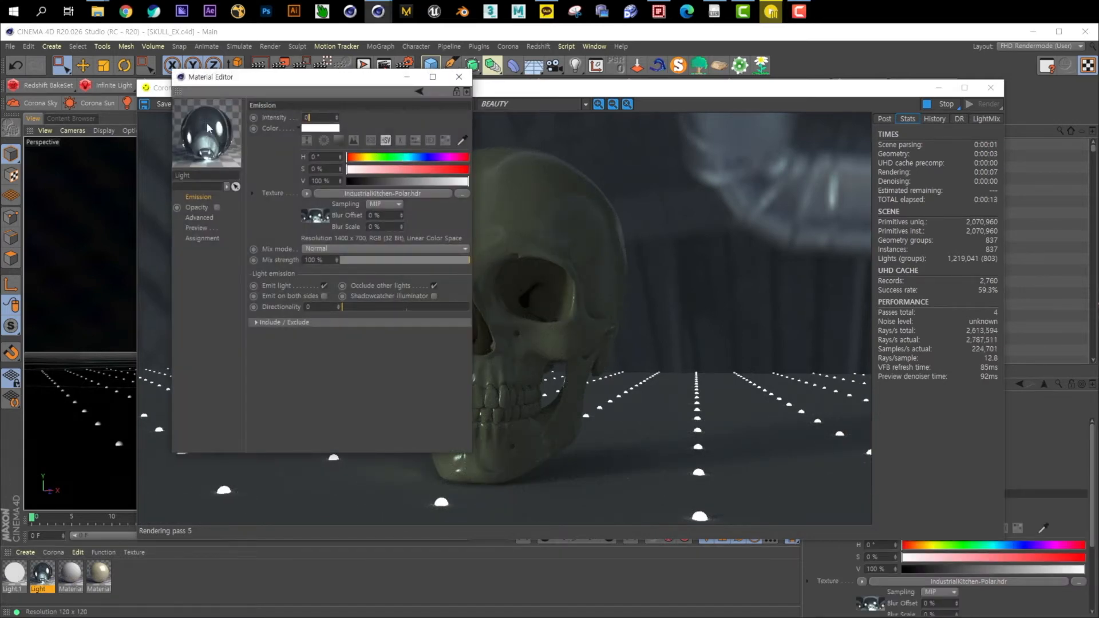
{"action": "key", "text": "Return"}
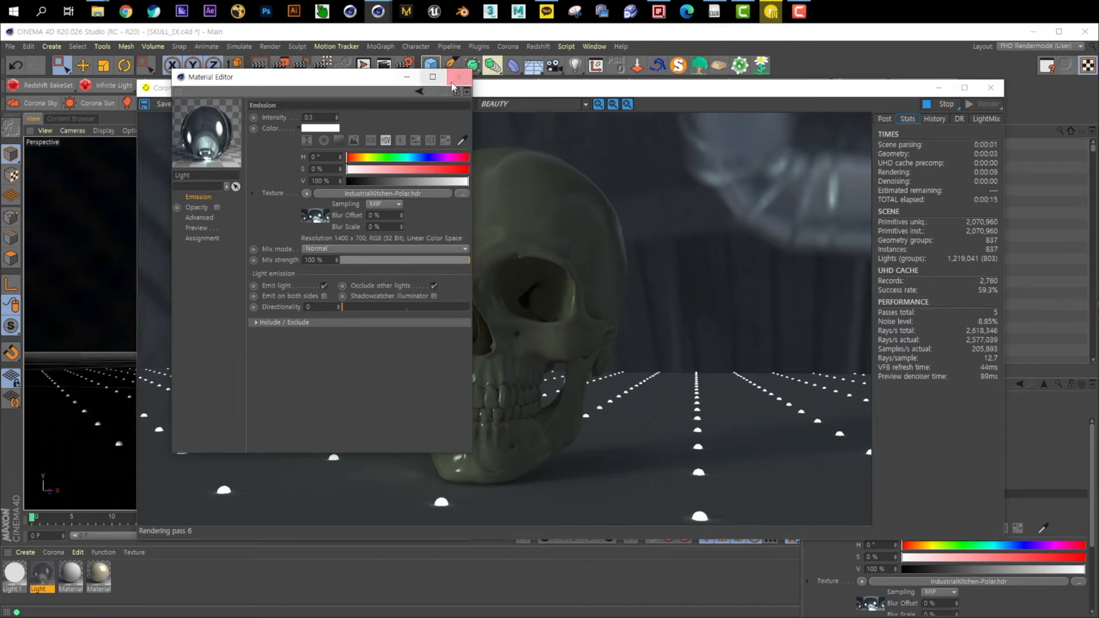
{"action": "left_click", "coordinate": [459, 77]}
Step: Set the emission intensity of the spheres' Light.1 material to 5
{"action": "double_click", "coordinate": [14, 574]}
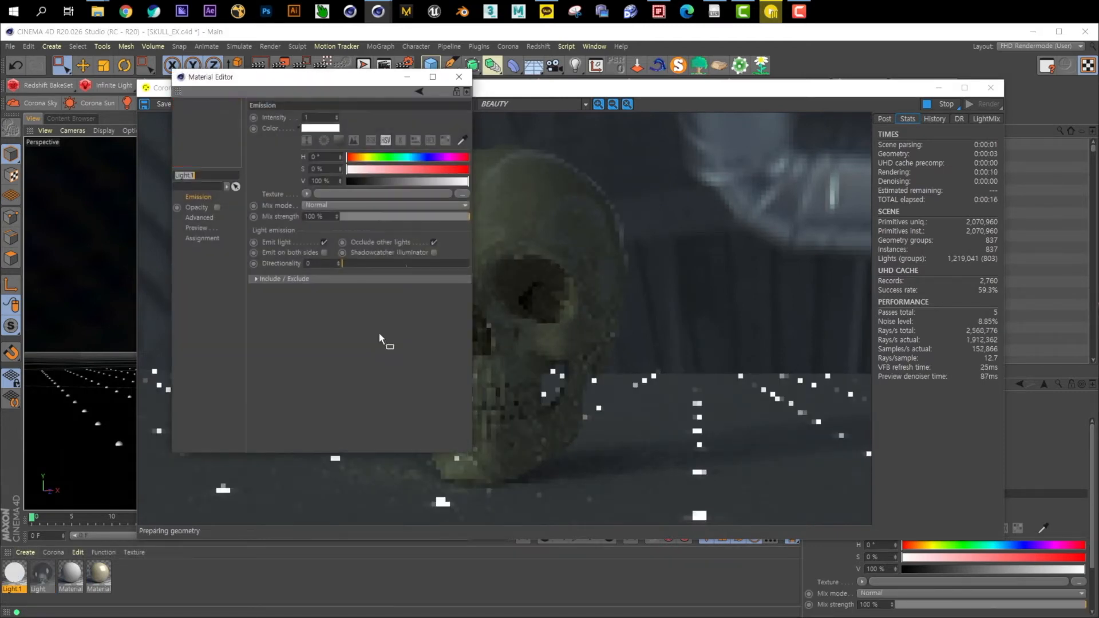
{"action": "left_click_drag", "start_coordinate": [315, 118], "coordinate": [270, 122]}
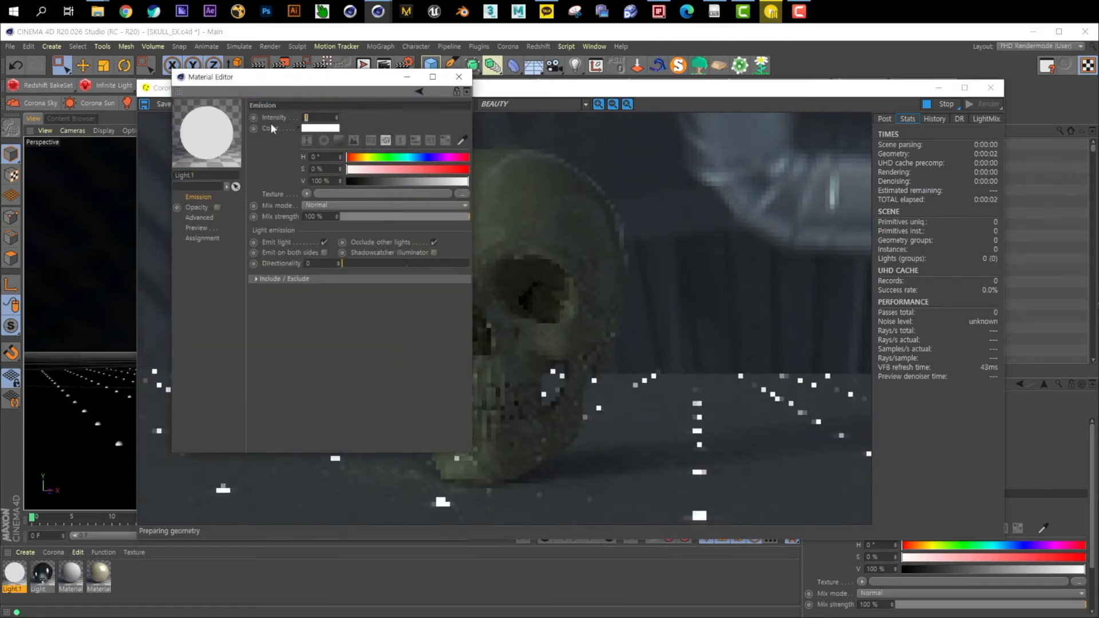
{"action": "type", "text": "5"}
{"action": "key", "text": "Return"}
{"action": "left_click", "coordinate": [459, 77]}
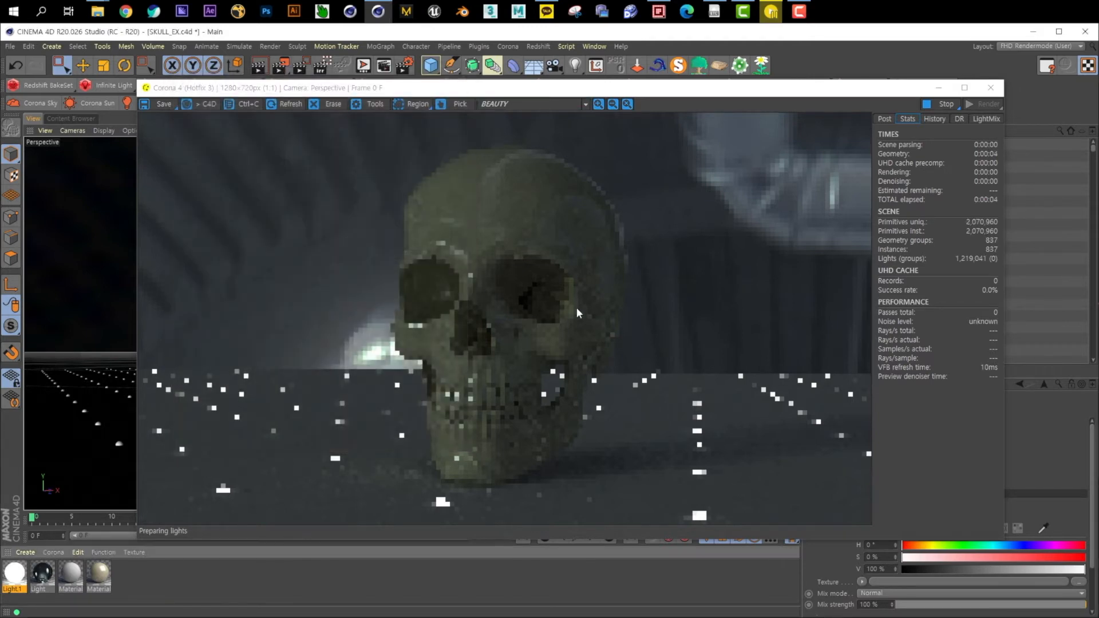
Step: Collapse the expanded floor hierarchy in the object list and add a Corona Camera to the scene
{"action": "left_click_drag", "start_coordinate": [750, 92], "coordinate": [649, 84]}
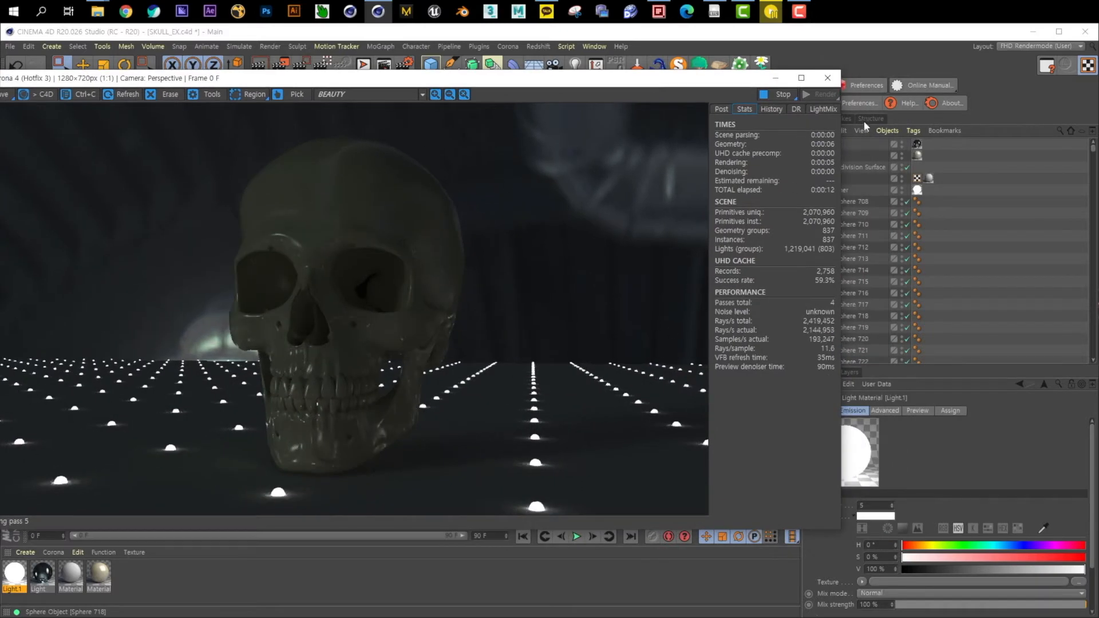
{"action": "left_click_drag", "start_coordinate": [720, 81], "coordinate": [766, 284]}
{"action": "left_click", "coordinate": [807, 179]}
{"action": "left_click", "coordinate": [807, 156]}
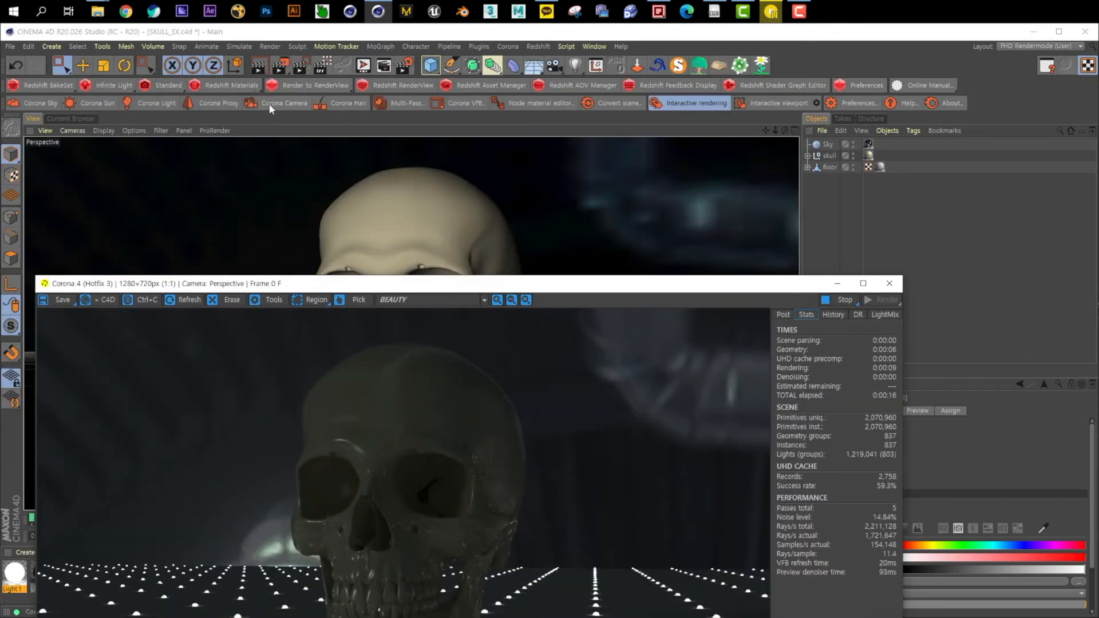
{"action": "left_click", "coordinate": [270, 106]}
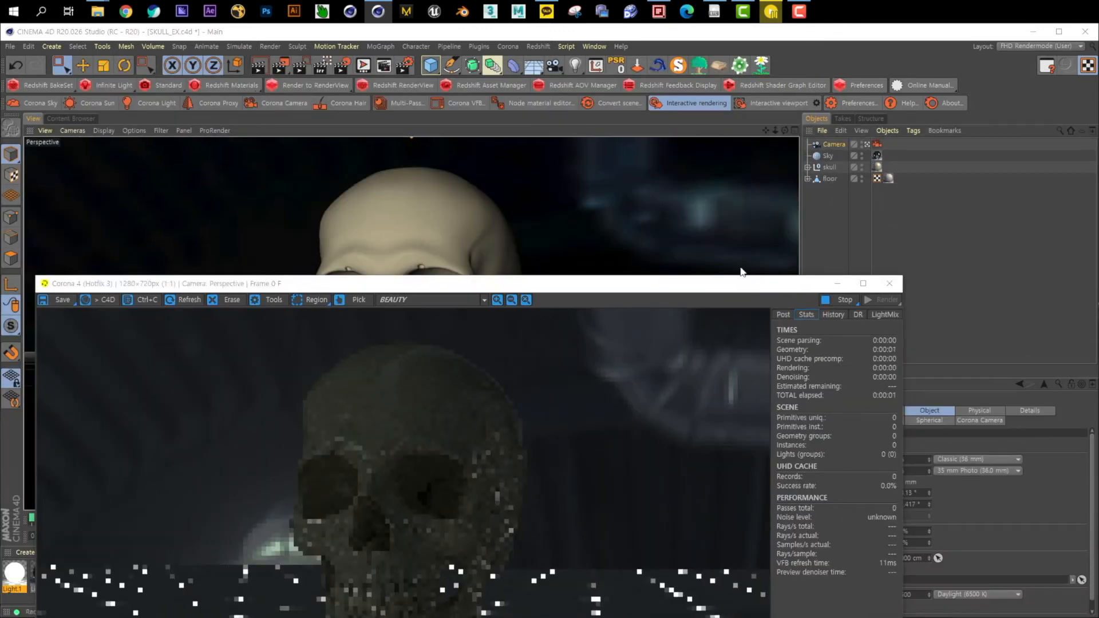
Step: Override the depth of field settings in the camera's Corona Camera tag and enable DOF
{"action": "left_click_drag", "start_coordinate": [749, 286], "coordinate": [661, 73]}
{"action": "left_click", "coordinate": [876, 145]}
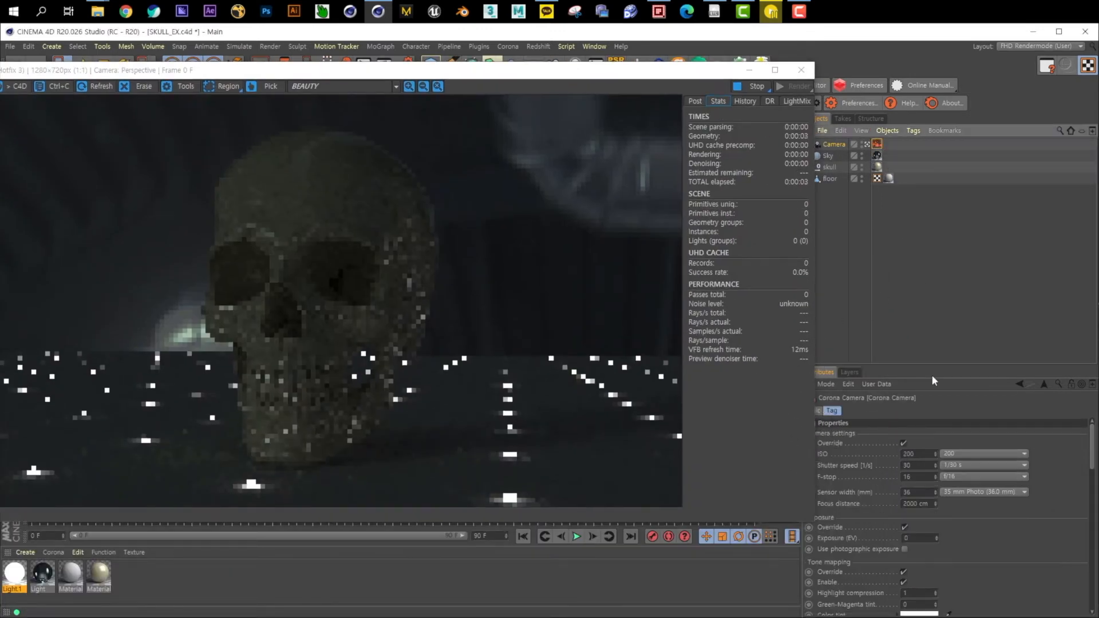
{"action": "left_click_drag", "start_coordinate": [915, 367], "coordinate": [908, 269]}
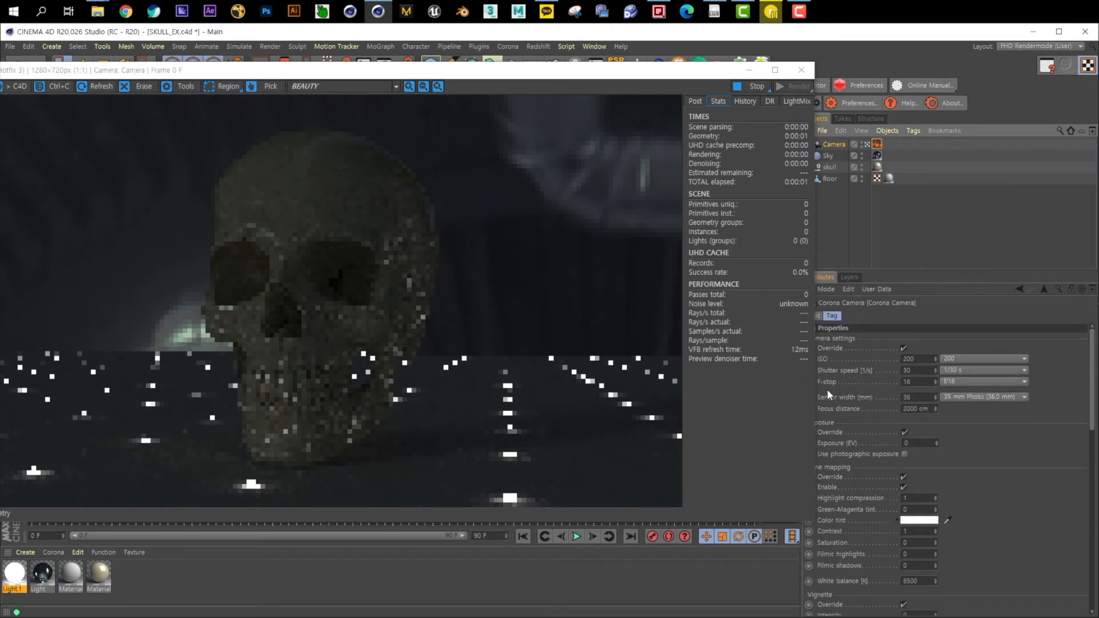
{"action": "scroll", "coordinate": [967, 459], "scroll_direction": "down", "scroll_amount": 3}
{"action": "left_click_drag", "start_coordinate": [817, 456], "coordinate": [785, 456]}
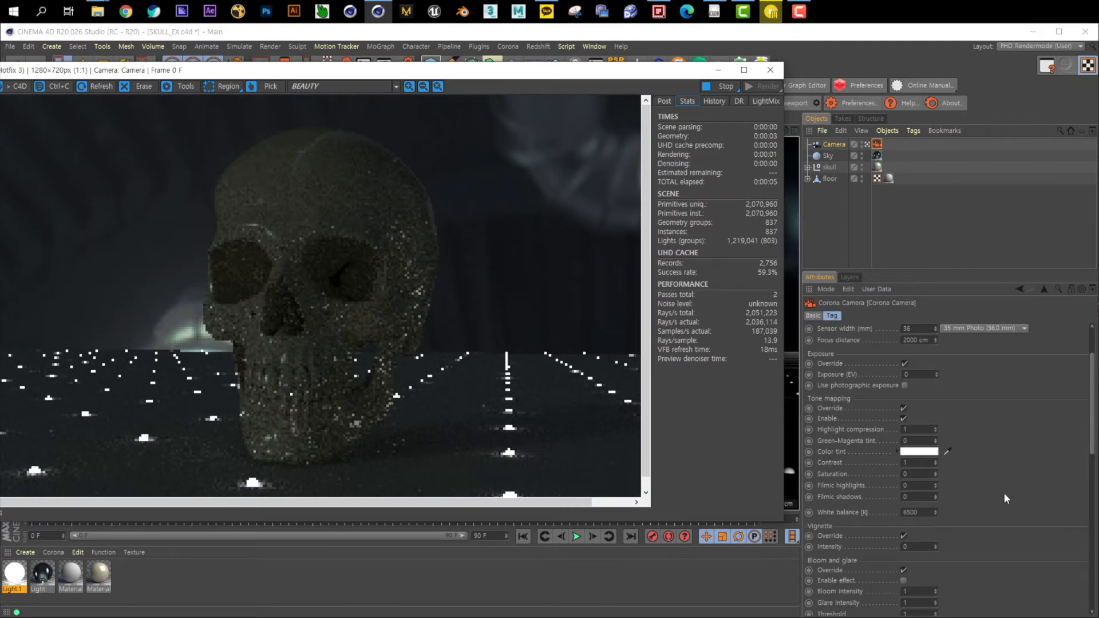
{"action": "scroll", "coordinate": [1004, 493], "scroll_direction": "down", "scroll_amount": 6}
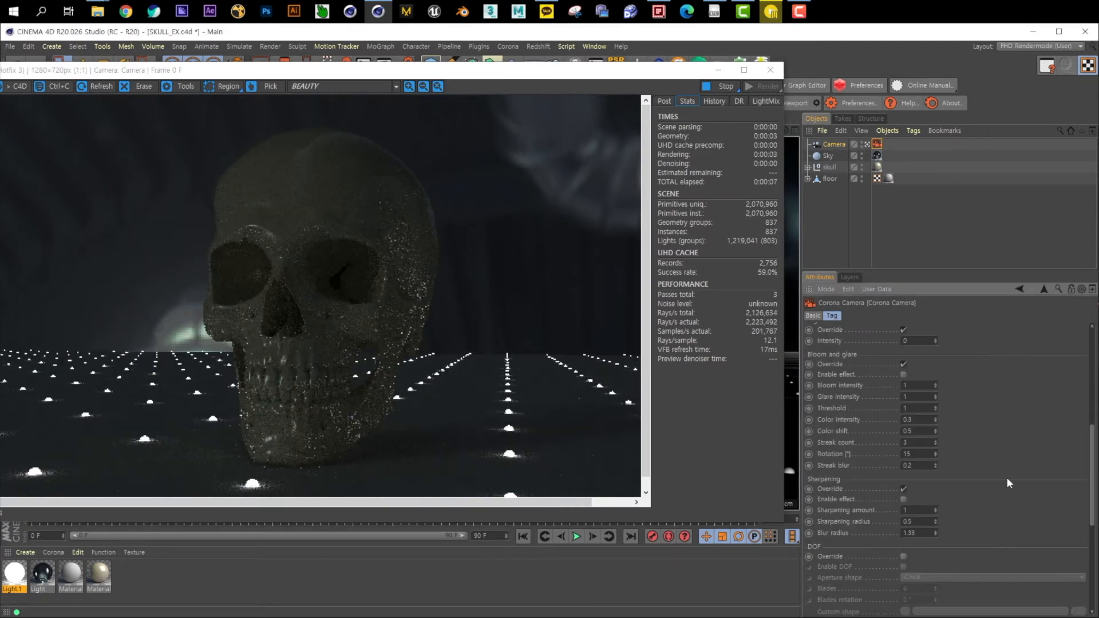
{"action": "scroll", "coordinate": [1004, 483], "scroll_direction": "down", "scroll_amount": 3}
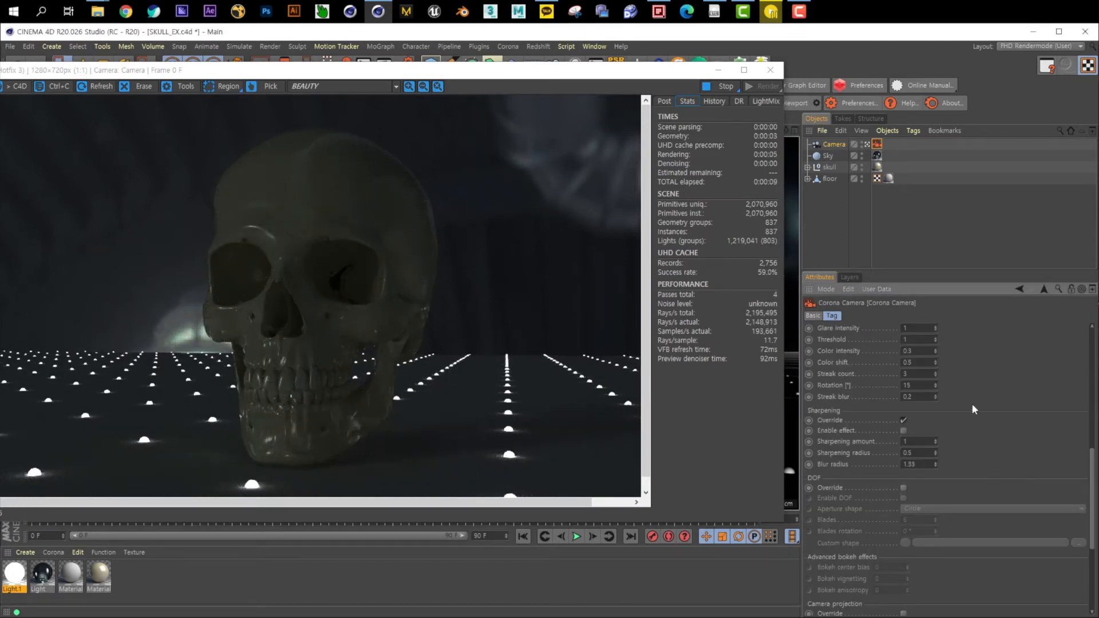
{"action": "scroll", "coordinate": [1011, 422], "scroll_direction": "down", "scroll_amount": 3}
{"action": "left_click", "coordinate": [903, 418]}
{"action": "left_click", "coordinate": [903, 429]}
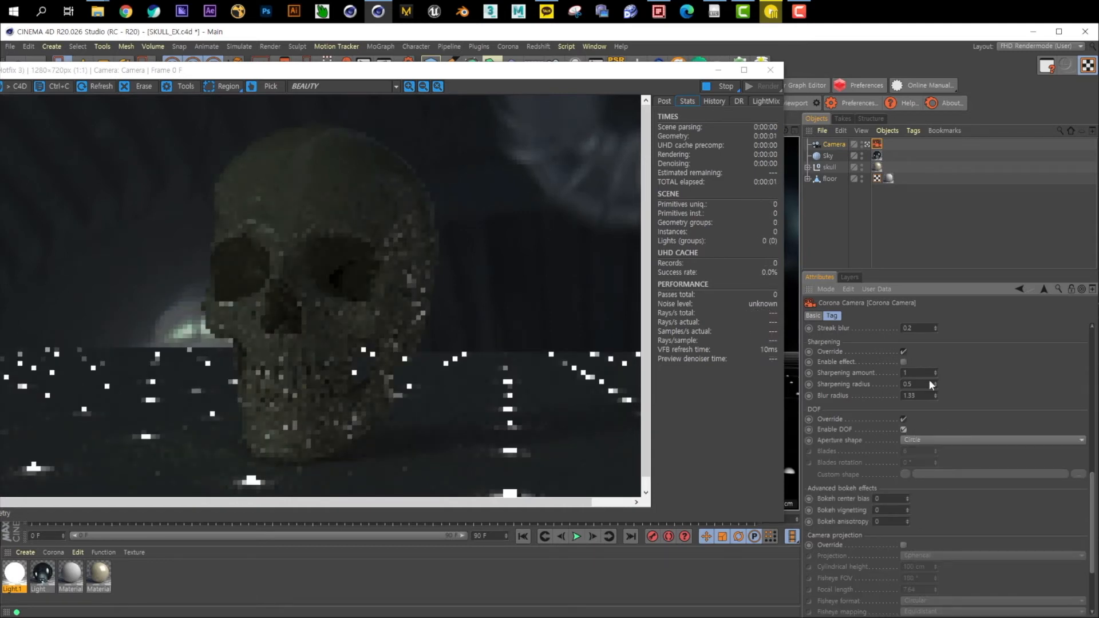
Step: Try f-stop values of 0.5 and 0.1 in the Corona Camera tag
{"action": "left_click_drag", "start_coordinate": [530, 75], "coordinate": [603, 112]}
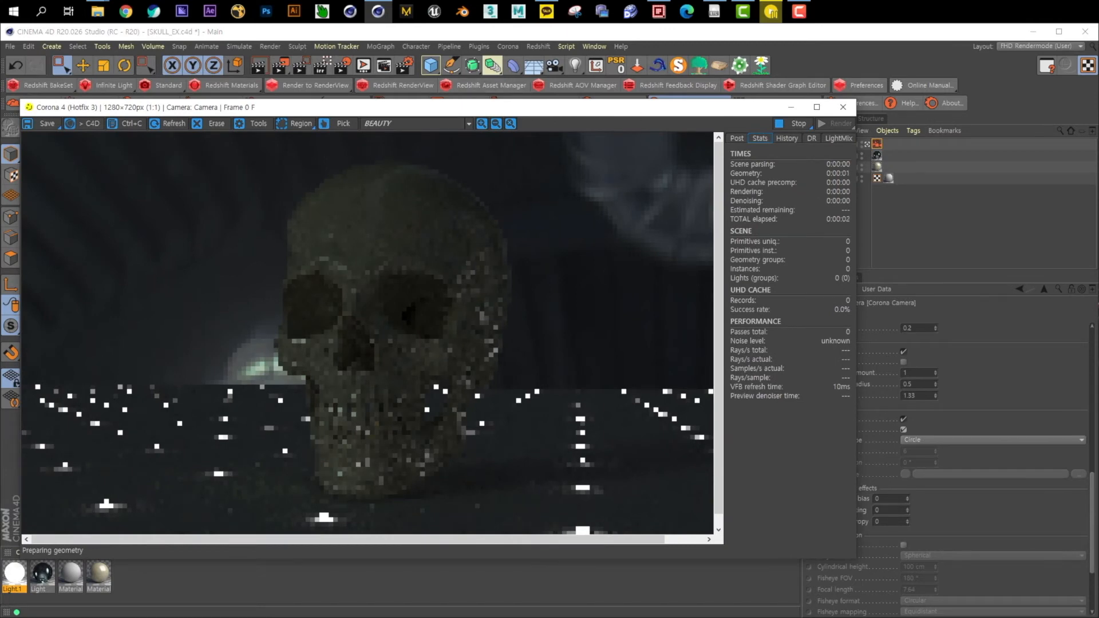
{"action": "left_click_drag", "start_coordinate": [603, 107], "coordinate": [523, 105]}
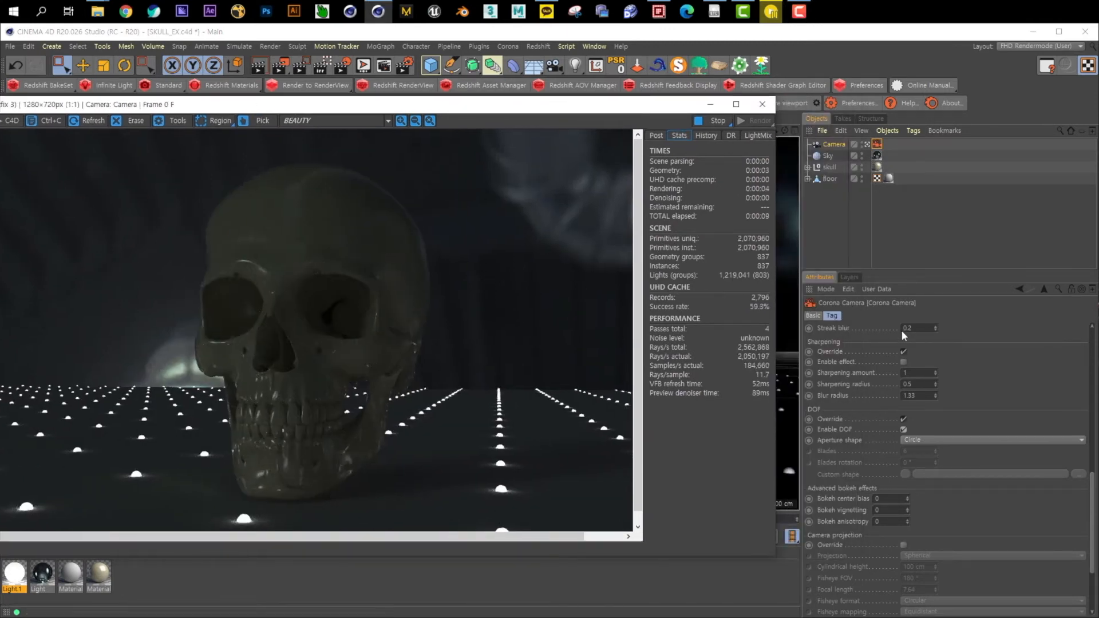
{"action": "left_click", "coordinate": [939, 228]}
{"action": "left_click", "coordinate": [832, 144]}
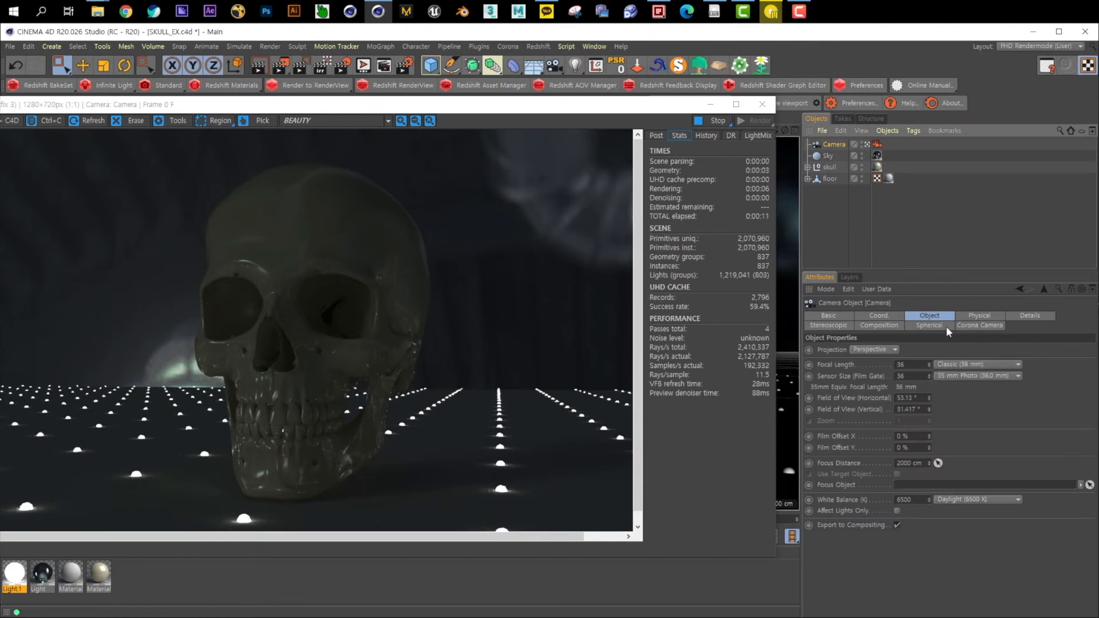
{"action": "left_click", "coordinate": [877, 143]}
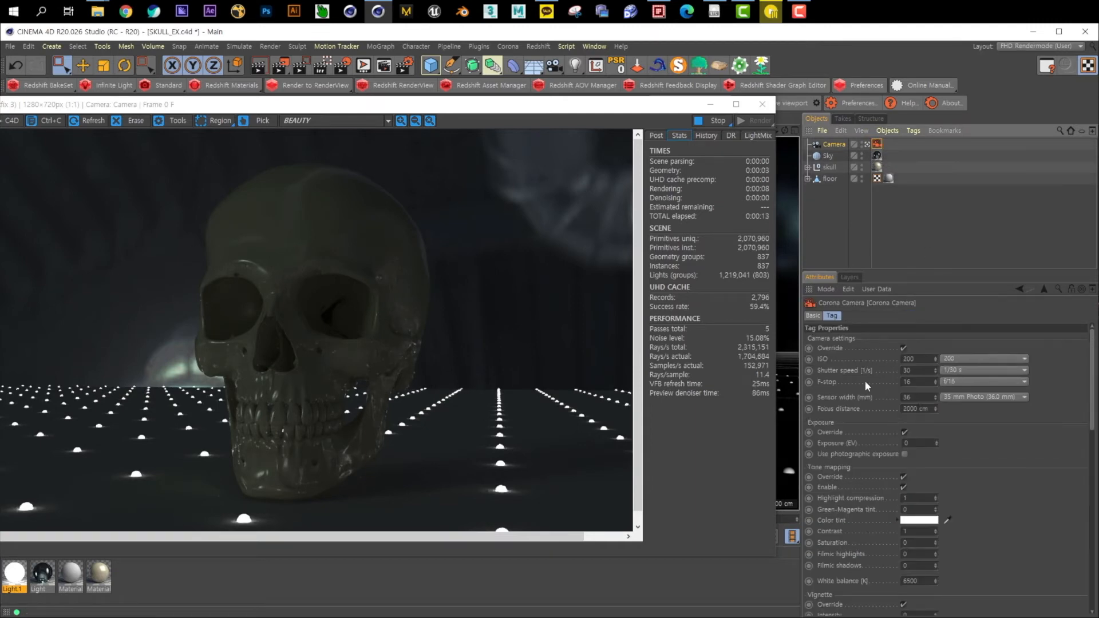
{"action": "left_click", "coordinate": [906, 381]}
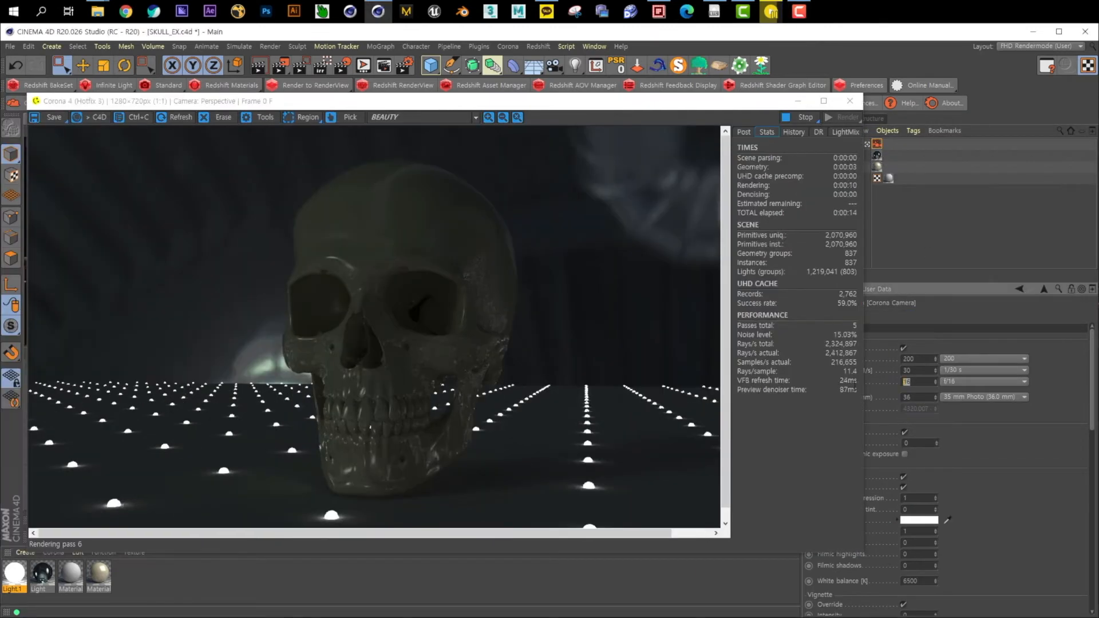
{"action": "type", "text": "0.5"}
{"action": "key", "text": "Return"}
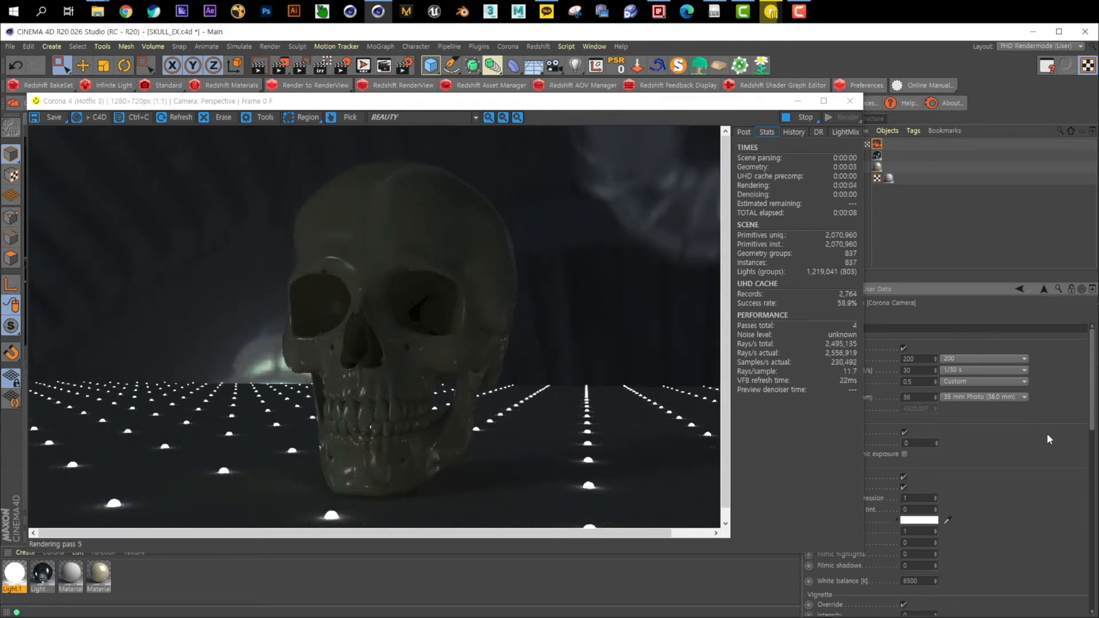
{"action": "left_click", "coordinate": [908, 381]}
{"action": "type", "text": "0.1"}
{"action": "key", "text": "Return"}
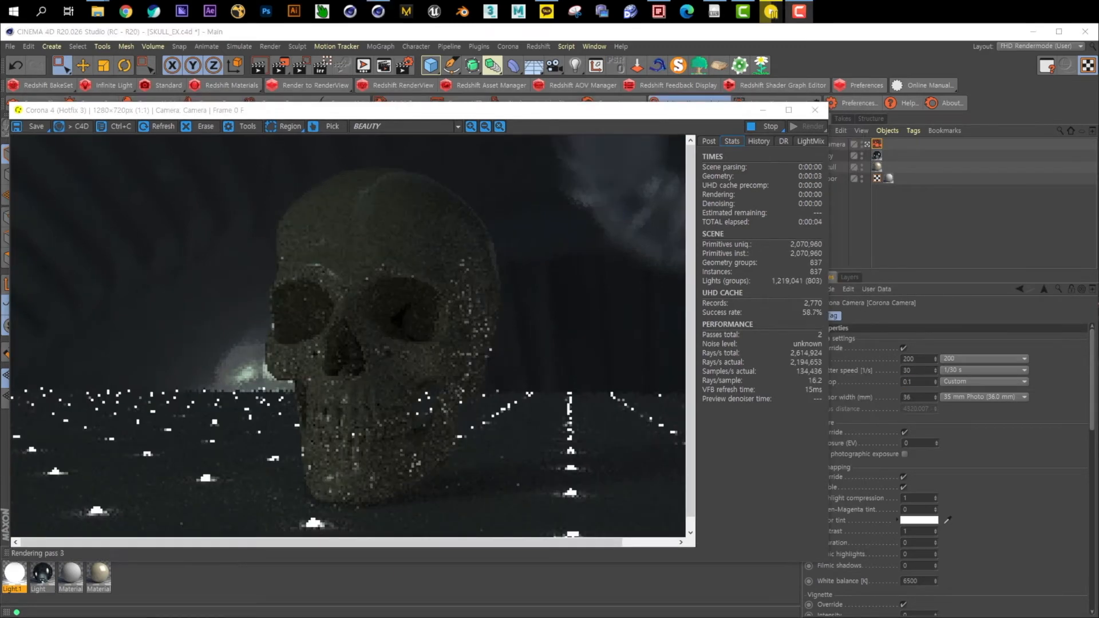
Step: Set the Corona Camera tag's f-stop to 0.05 and check the depth of field in the interactive render
{"action": "left_click_drag", "start_coordinate": [922, 381], "coordinate": [828, 382]}
{"action": "type", "text": "0.05"}
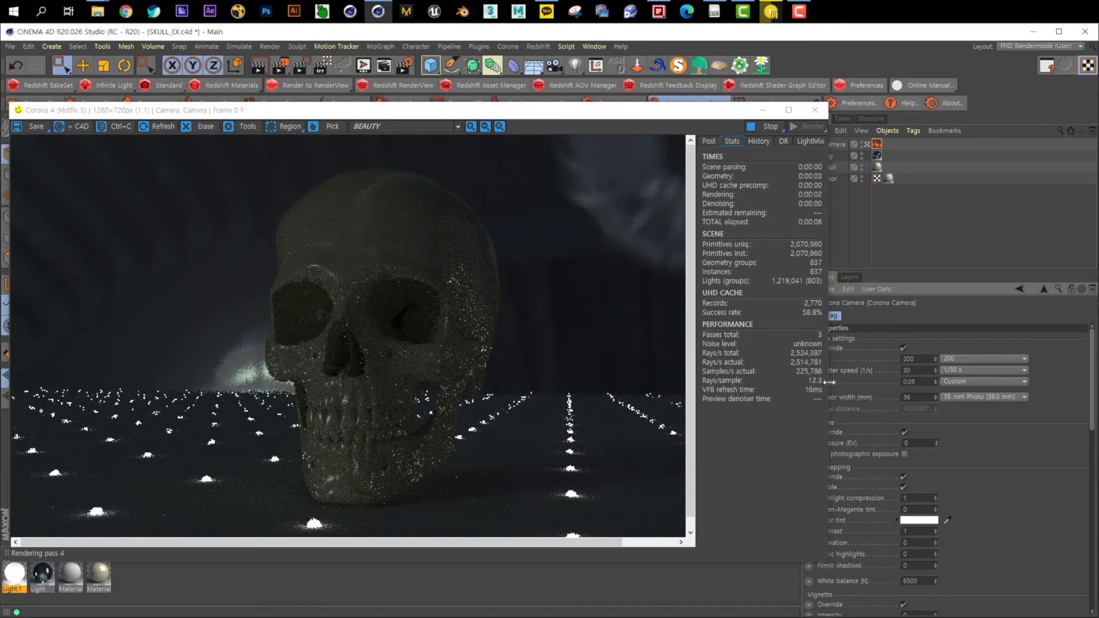
{"action": "key", "text": "Return"}
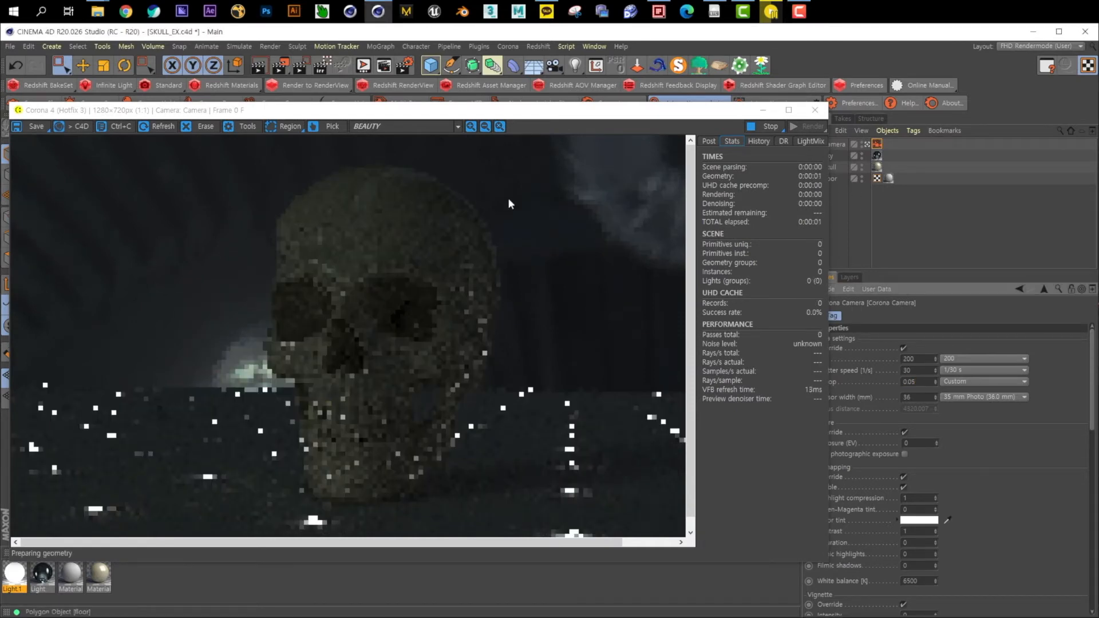
{"action": "left_click_drag", "start_coordinate": [551, 119], "coordinate": [596, 117]}
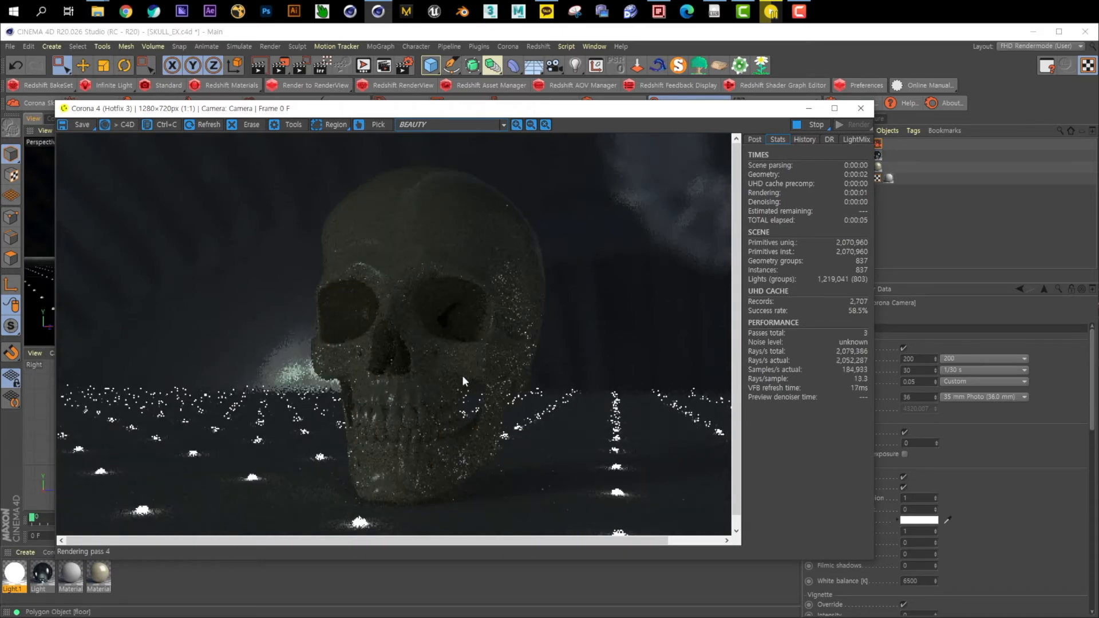
{"action": "mouse_move", "coordinate": [758, 114]}
{"action": "left_mouse_down"}
{"action": "mouse_move", "coordinate": [664, 117]}
{"action": "mouse_move", "coordinate": [759, 116]}
{"action": "left_mouse_up"}
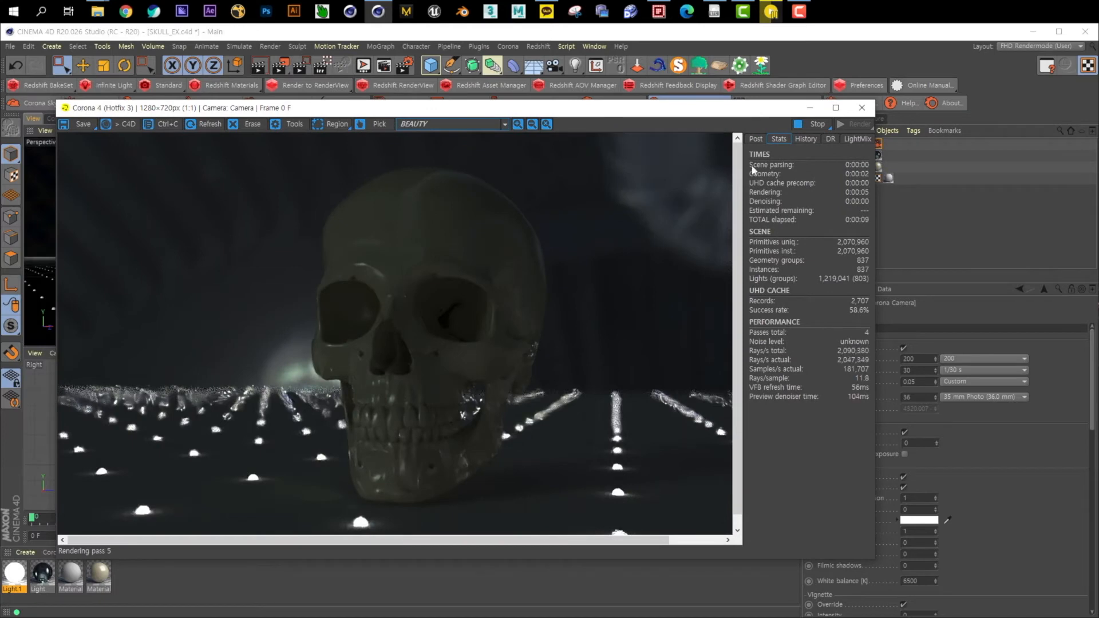
{"action": "left_click_drag", "start_coordinate": [569, 114], "coordinate": [562, 138]}
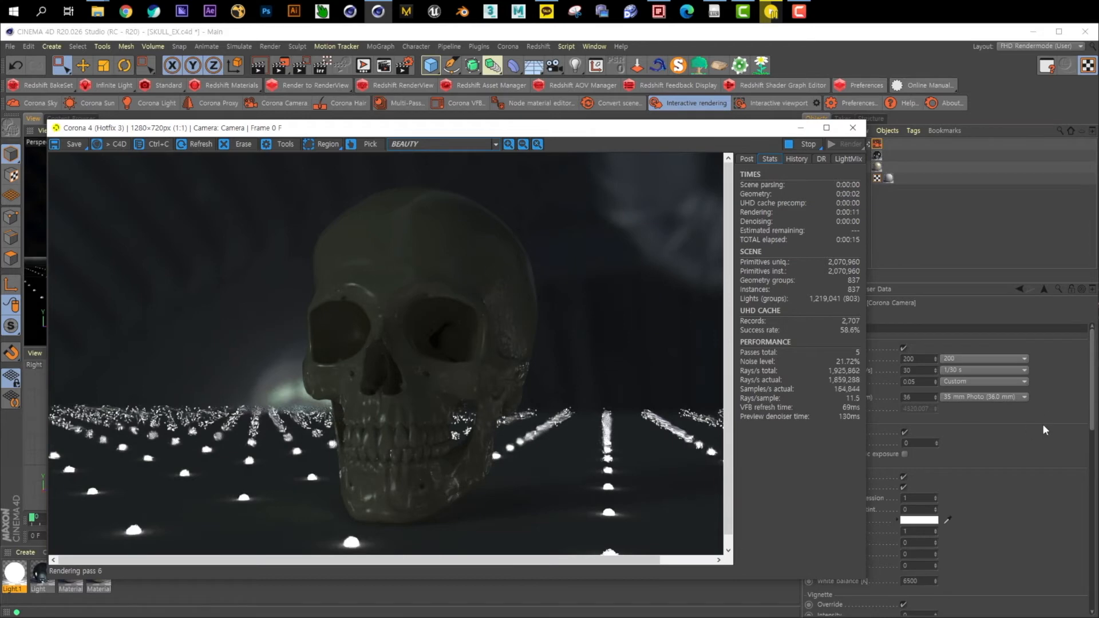
Step: Move the skull slightly in the negative X direction in the Top view and bring the whole render into view
{"action": "left_click_drag", "start_coordinate": [747, 128], "coordinate": [730, 342]}
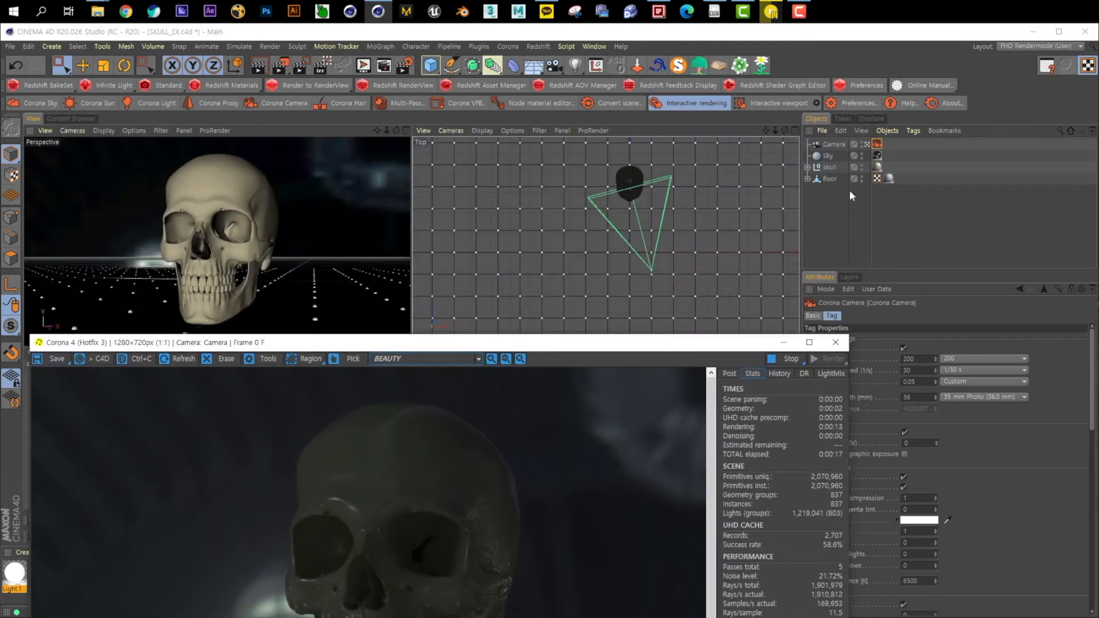
{"action": "left_click", "coordinate": [828, 166]}
{"action": "left_click_drag", "start_coordinate": [677, 186], "coordinate": [672, 189]}
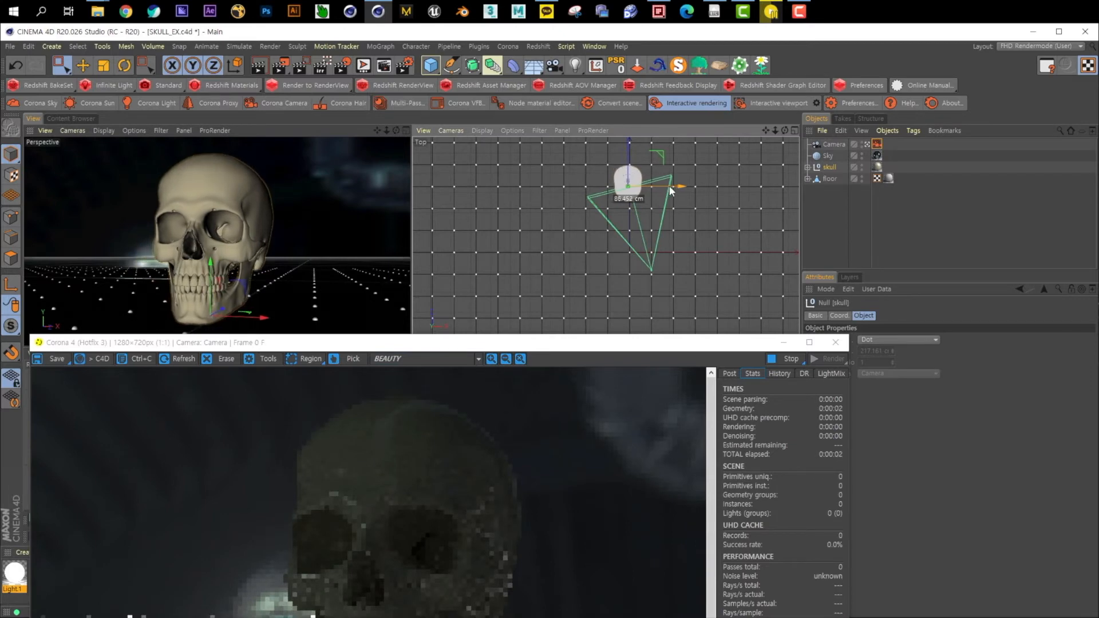
{"action": "left_click_drag", "start_coordinate": [671, 349], "coordinate": [667, 100]}
{"action": "left_click_drag", "start_coordinate": [857, 561], "coordinate": [916, 584]}
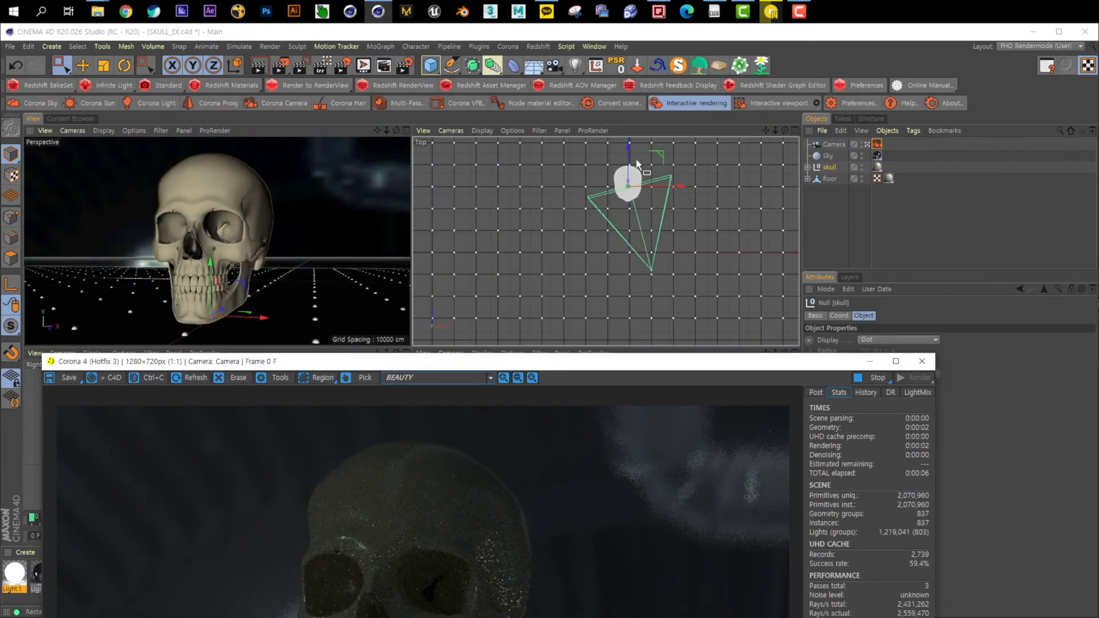
Step: Duplicate the skull farther back along Z, offset the copy slightly in positive X, and list it below the original
{"action": "middle_click_drag", "start_coordinate": [652, 198], "coordinate": [647, 261], "text": "alt"}
{"action": "left_click_drag", "start_coordinate": [626, 204], "coordinate": [627, 155], "text": "ctrl"}
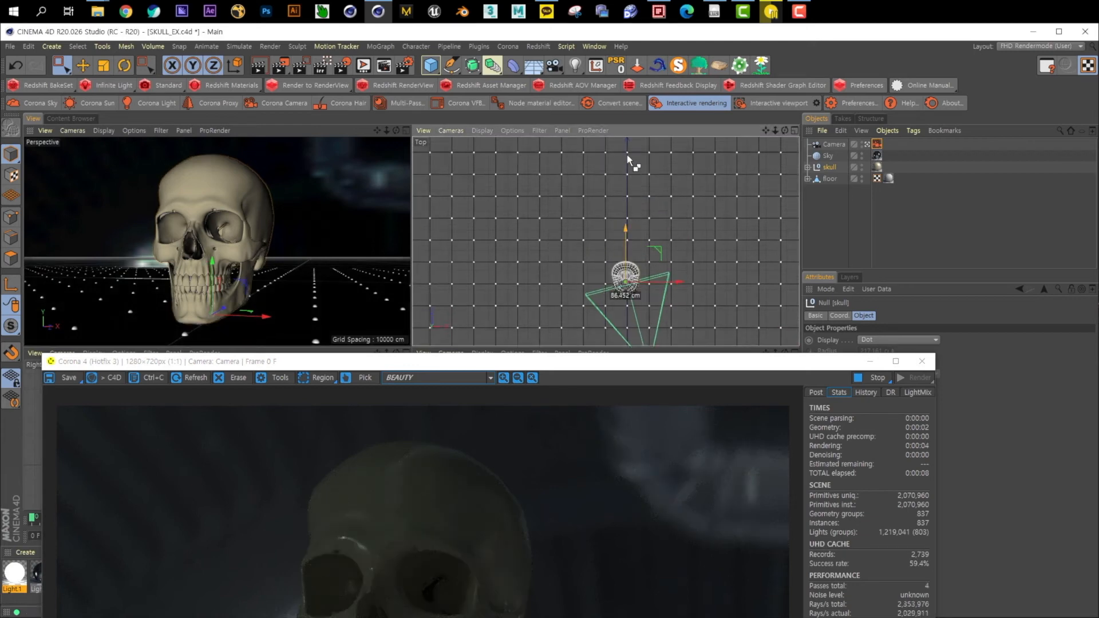
{"action": "left_click_drag", "start_coordinate": [651, 198], "coordinate": [665, 197]}
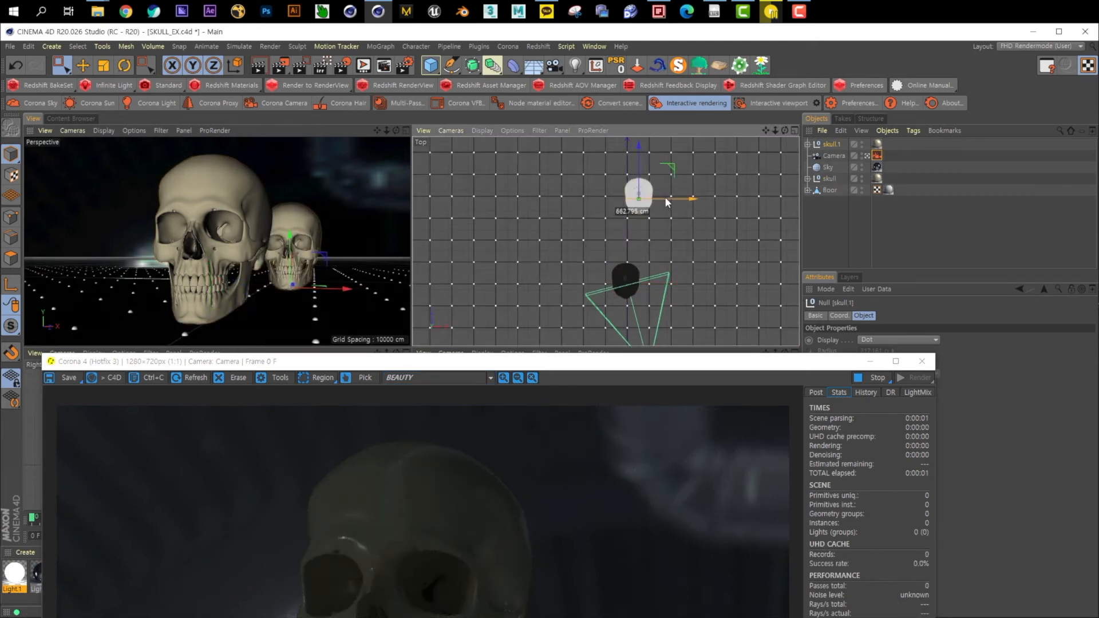
{"action": "left_click_drag", "start_coordinate": [832, 144], "coordinate": [822, 182]}
Step: Move the original front skull slightly in the negative X direction and check both skulls in the interactive render
{"action": "left_click", "coordinate": [829, 166]}
{"action": "left_click_drag", "start_coordinate": [665, 283], "coordinate": [658, 283]}
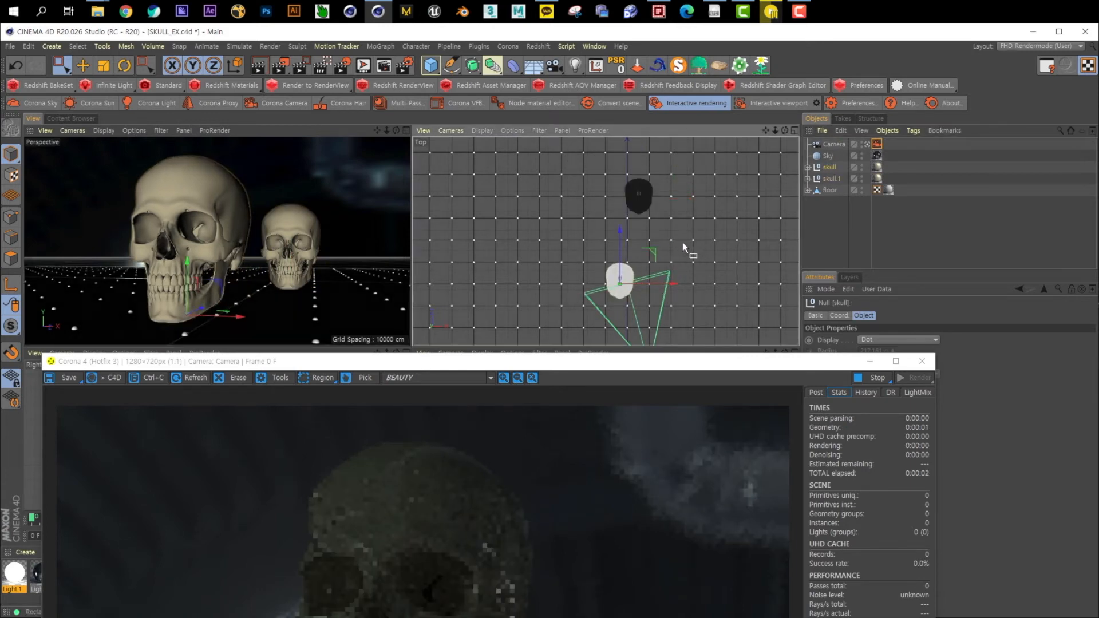
{"action": "left_click_drag", "start_coordinate": [438, 365], "coordinate": [490, 78]}
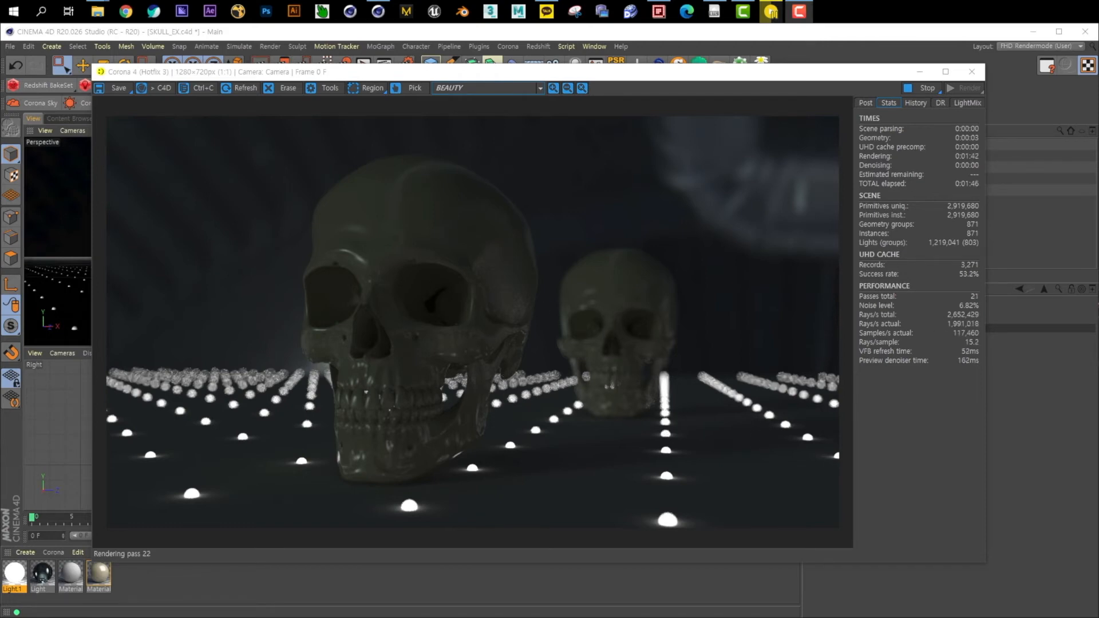
Step: Show the Corona Camera tag's depth of field settings alongside the interactive render
{"action": "left_click_drag", "start_coordinate": [859, 82], "coordinate": [682, 80]}
{"action": "left_click", "coordinate": [876, 143]}
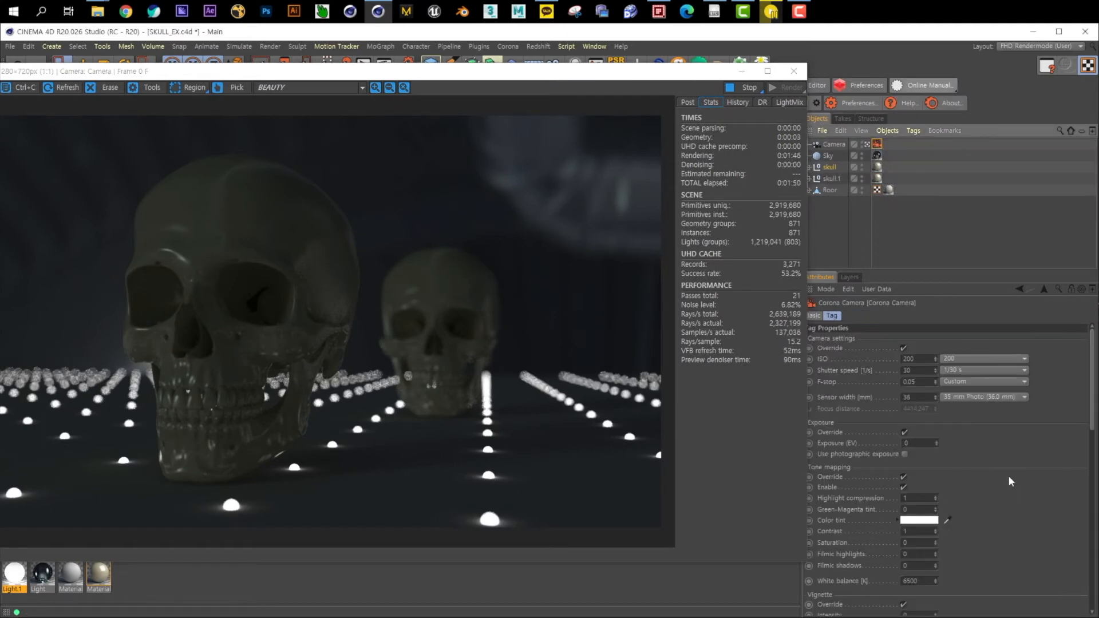
{"action": "scroll", "coordinate": [1010, 481], "scroll_direction": "down", "scroll_amount": 8}
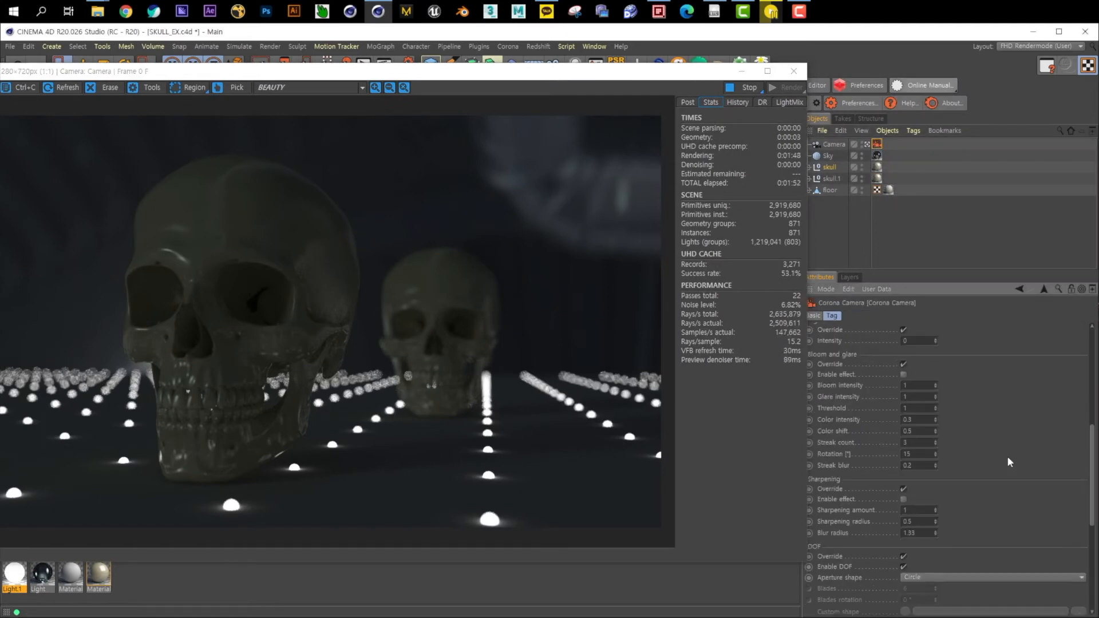
{"action": "scroll", "coordinate": [1007, 457], "scroll_direction": "down", "scroll_amount": 3}
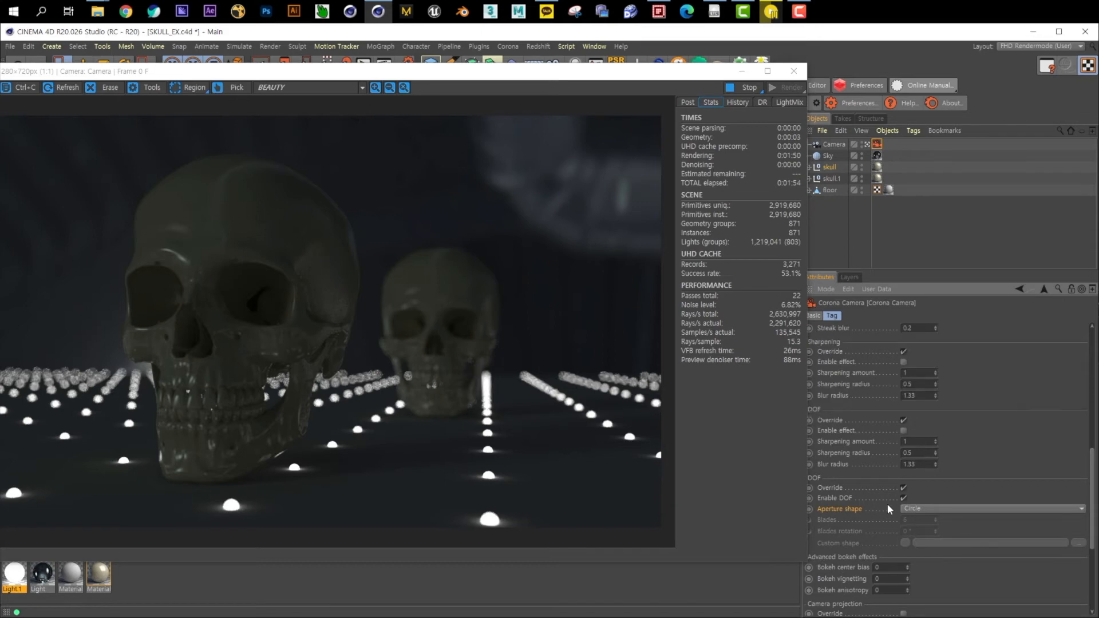
{"action": "scroll", "coordinate": [887, 503], "scroll_direction": "down", "scroll_amount": 3}
Step: Try the Bladed and Custom aperture shapes for depth of field and return to Circle
{"action": "left_click", "coordinate": [927, 439]}
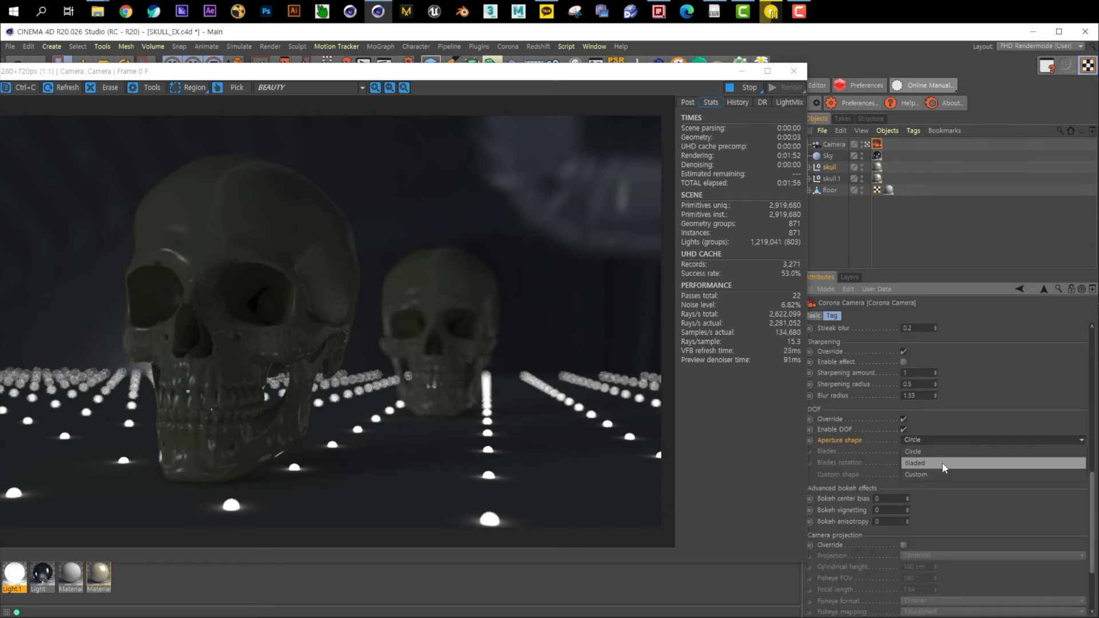
{"action": "left_click", "coordinate": [942, 463]}
{"action": "left_click", "coordinate": [926, 441]}
{"action": "left_click", "coordinate": [938, 474]}
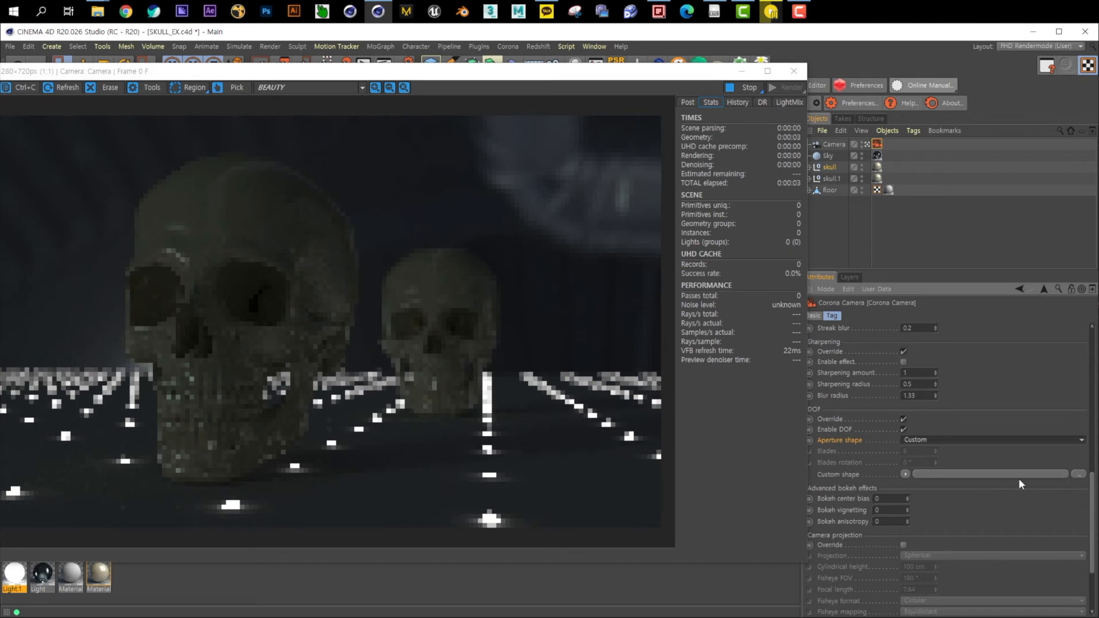
{"action": "left_click", "coordinate": [915, 439]}
{"action": "left_click", "coordinate": [939, 452]}
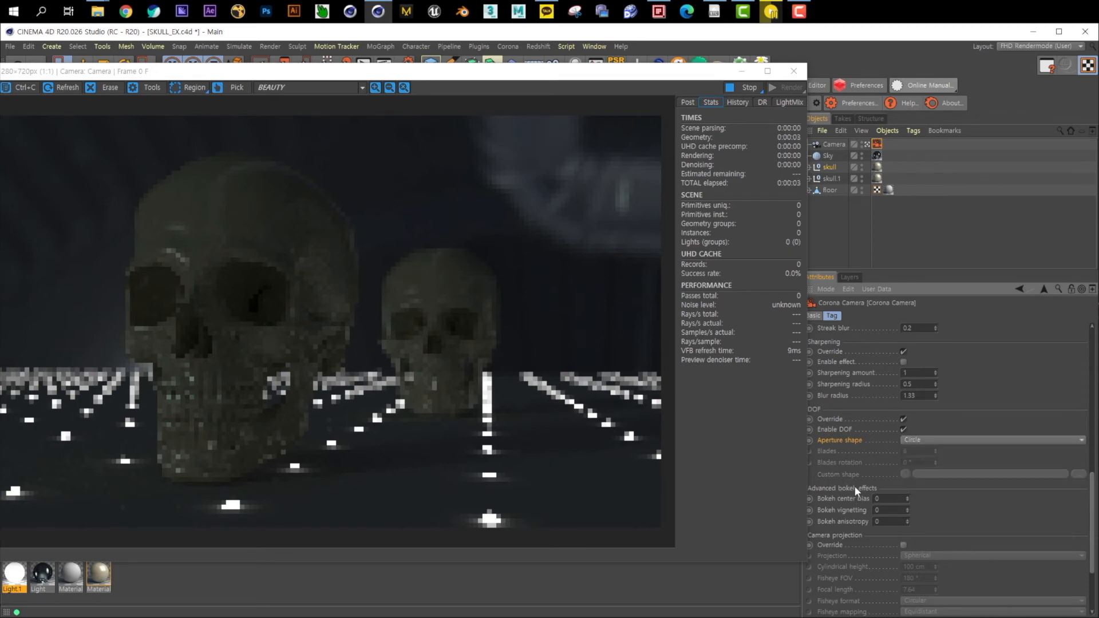
Step: Set the bokeh center bias to 5 and check the bokeh of the glowing spheres in the render
{"action": "double_click", "coordinate": [878, 498]}
{"action": "type", "text": "5"}
{"action": "key", "text": "Return"}
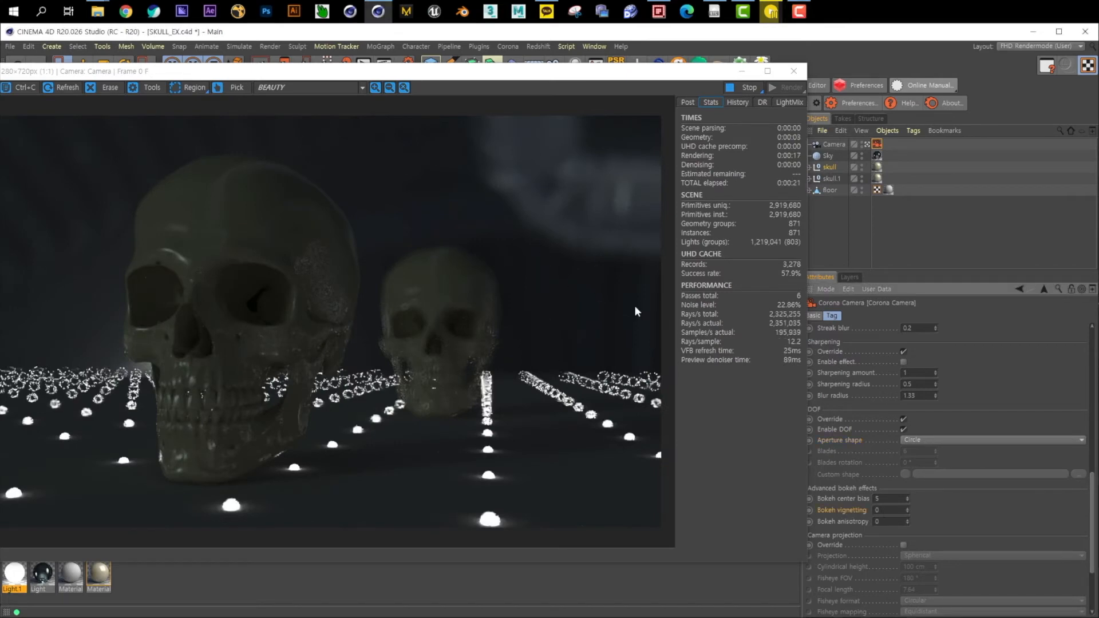
Step: Review the Corona Camera tag's settings from the camera, exposure and tone mapping groups down to the advanced bokeh effects
{"action": "scroll", "coordinate": [988, 409], "scroll_direction": "up", "scroll_amount": 3}
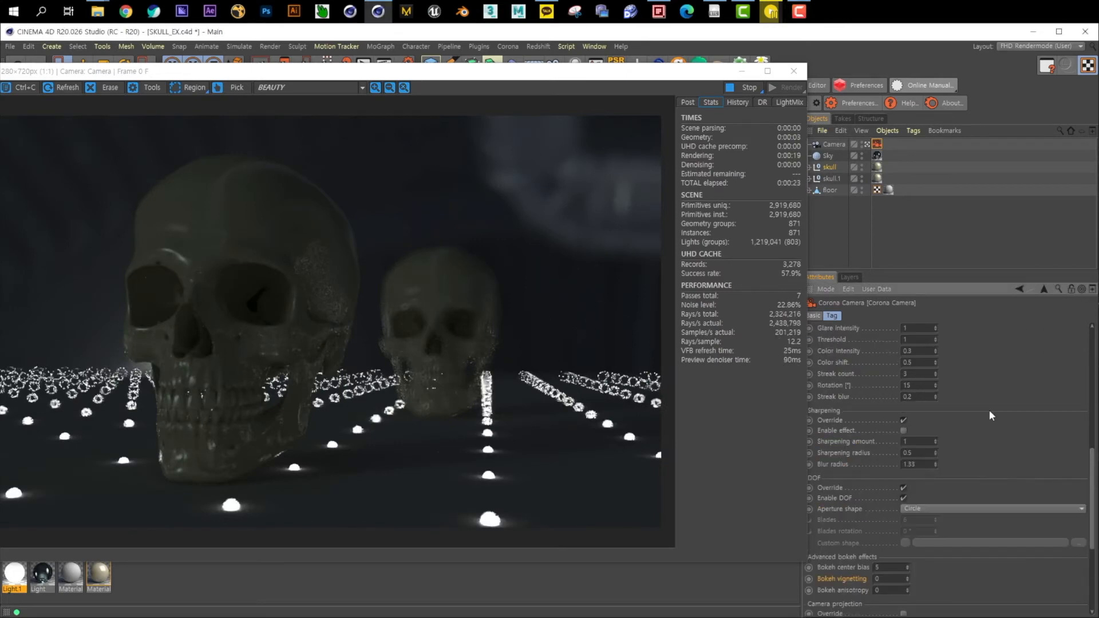
{"action": "scroll", "coordinate": [1014, 441], "scroll_direction": "up", "scroll_amount": 12}
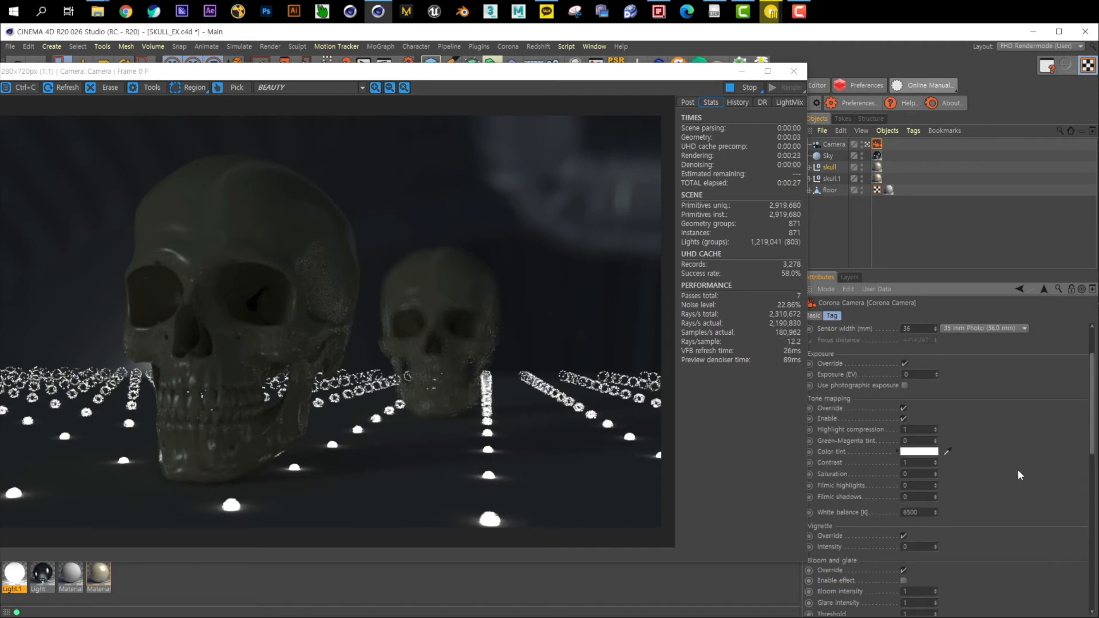
{"action": "scroll", "coordinate": [1001, 462], "scroll_direction": "up", "scroll_amount": 3}
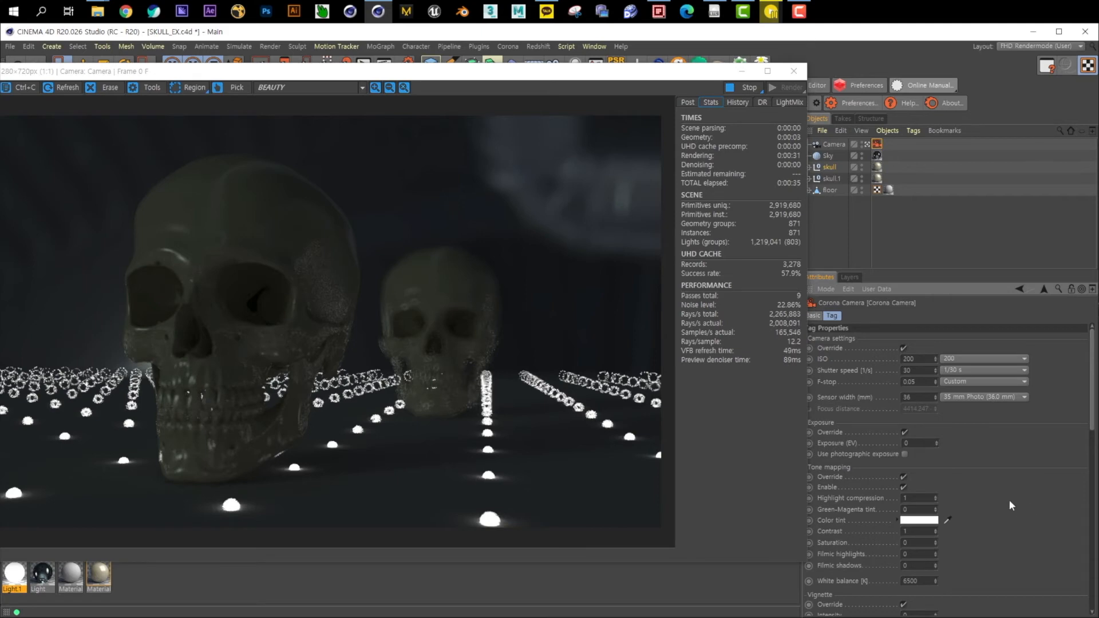
{"action": "scroll", "coordinate": [1010, 504], "scroll_direction": "down", "scroll_amount": 3}
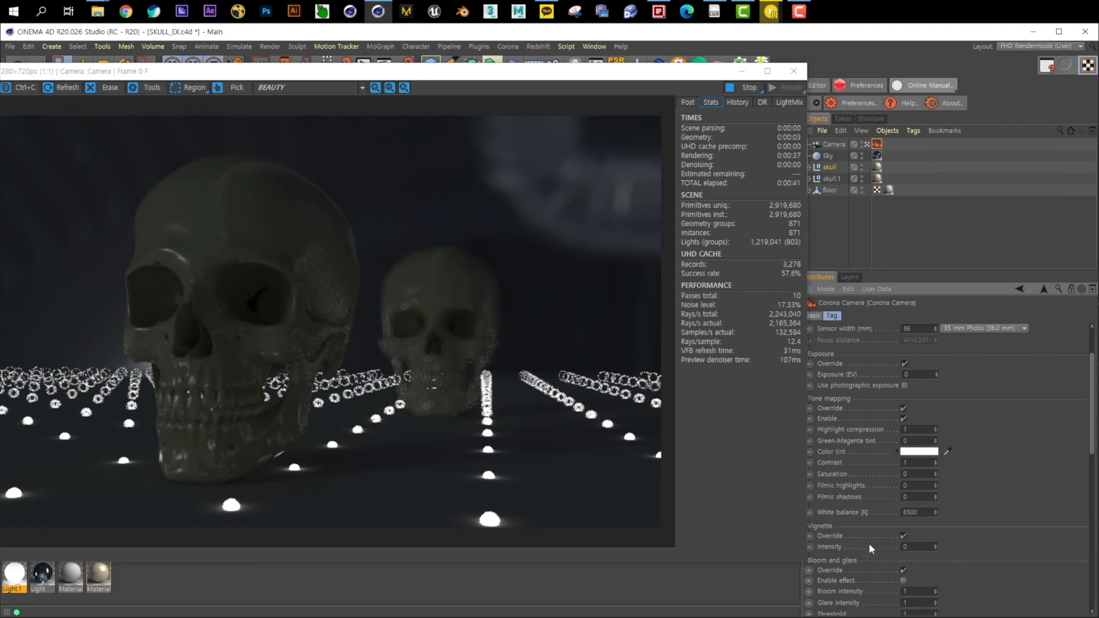
{"action": "scroll", "coordinate": [1002, 486], "scroll_direction": "down", "scroll_amount": 15}
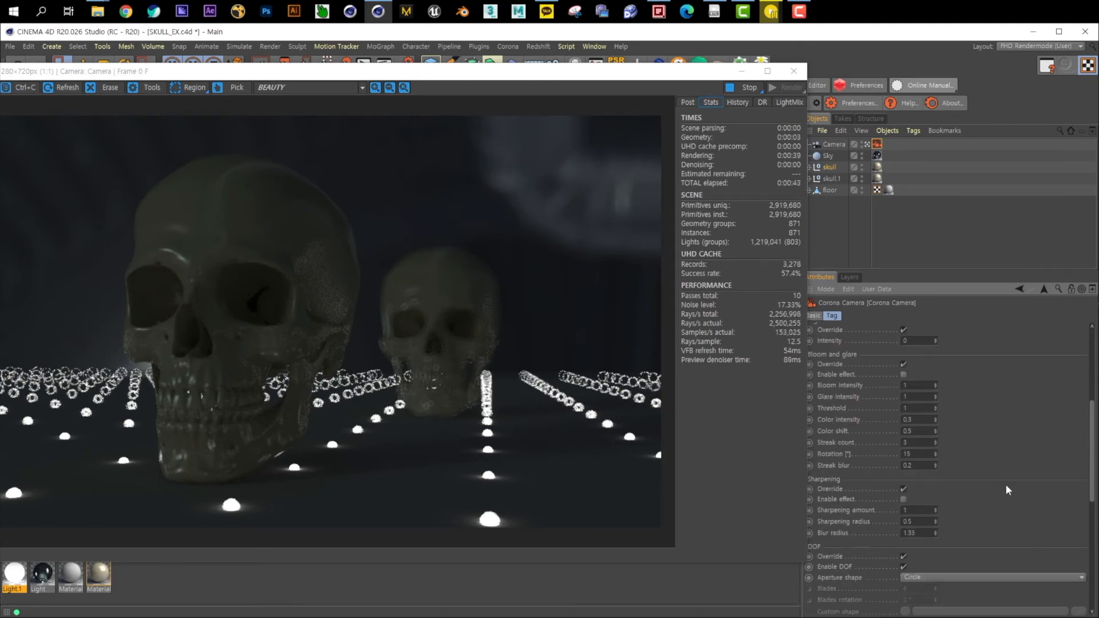
{"action": "scroll", "coordinate": [995, 505], "scroll_direction": "down", "scroll_amount": 3}
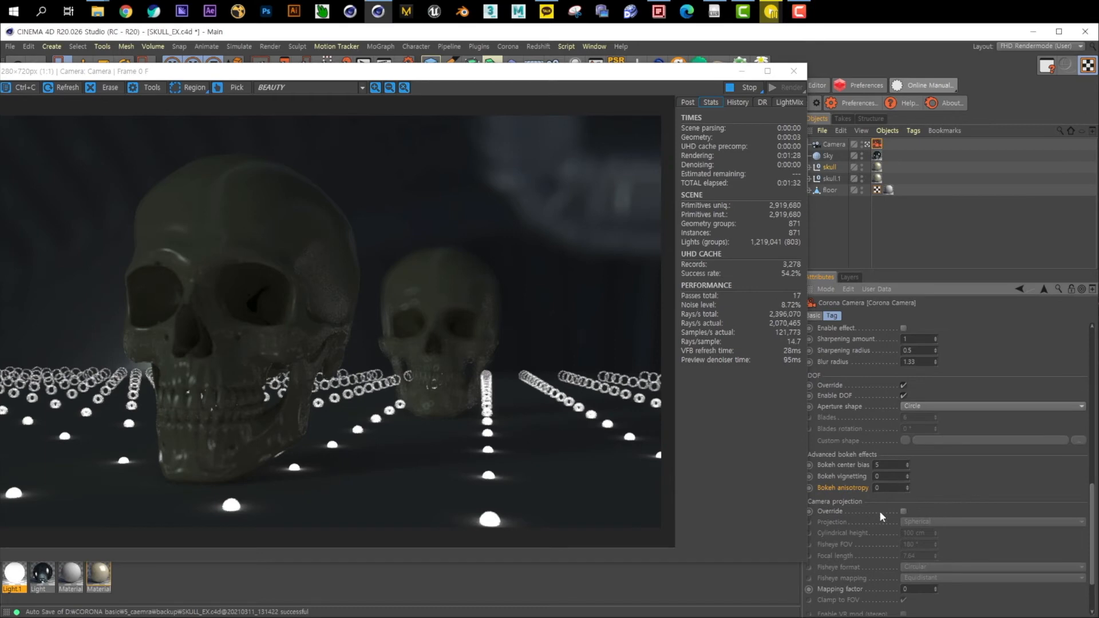
Step: Try the camera projection override with Spherical projection and stereo VR mode, and switch the override off again
{"action": "scroll", "coordinate": [873, 504], "scroll_direction": "down", "scroll_amount": 3}
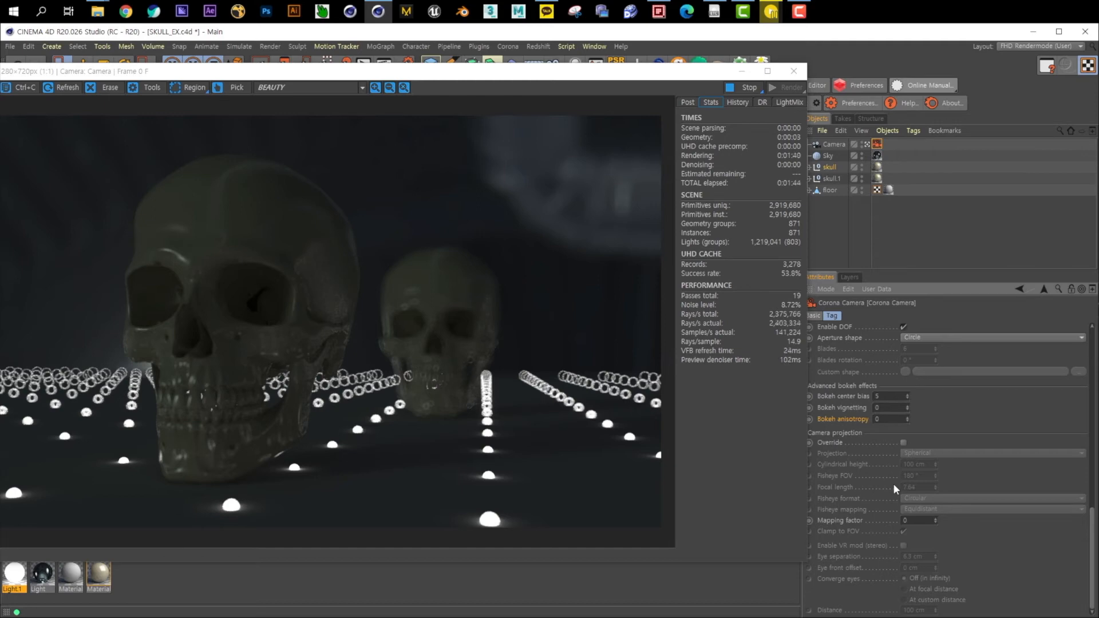
{"action": "left_click", "coordinate": [904, 442]}
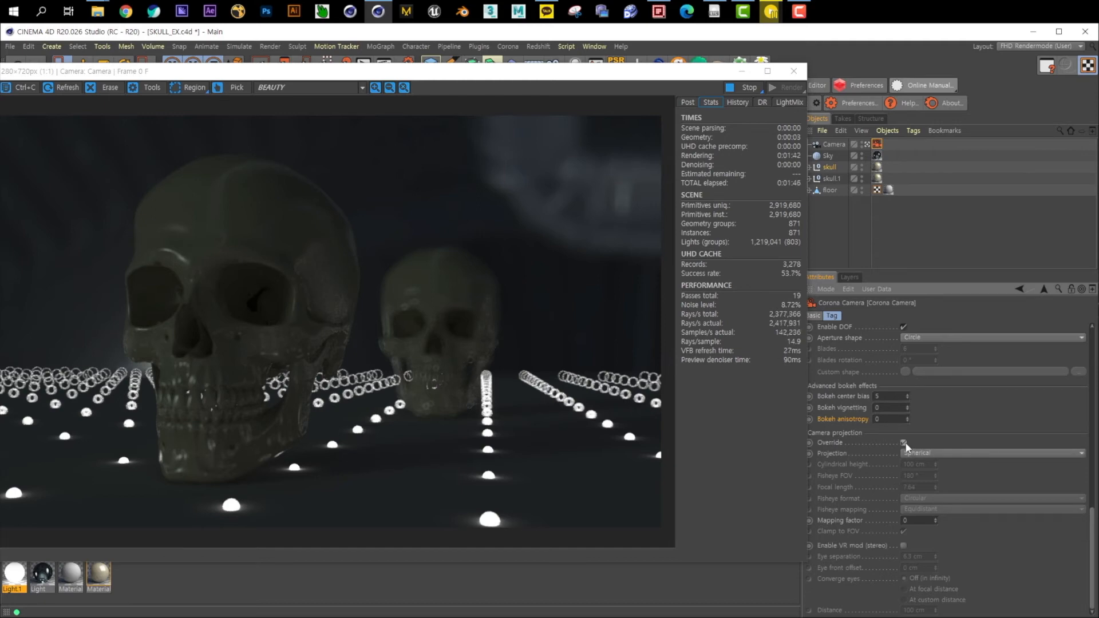
{"action": "left_click", "coordinate": [932, 455]}
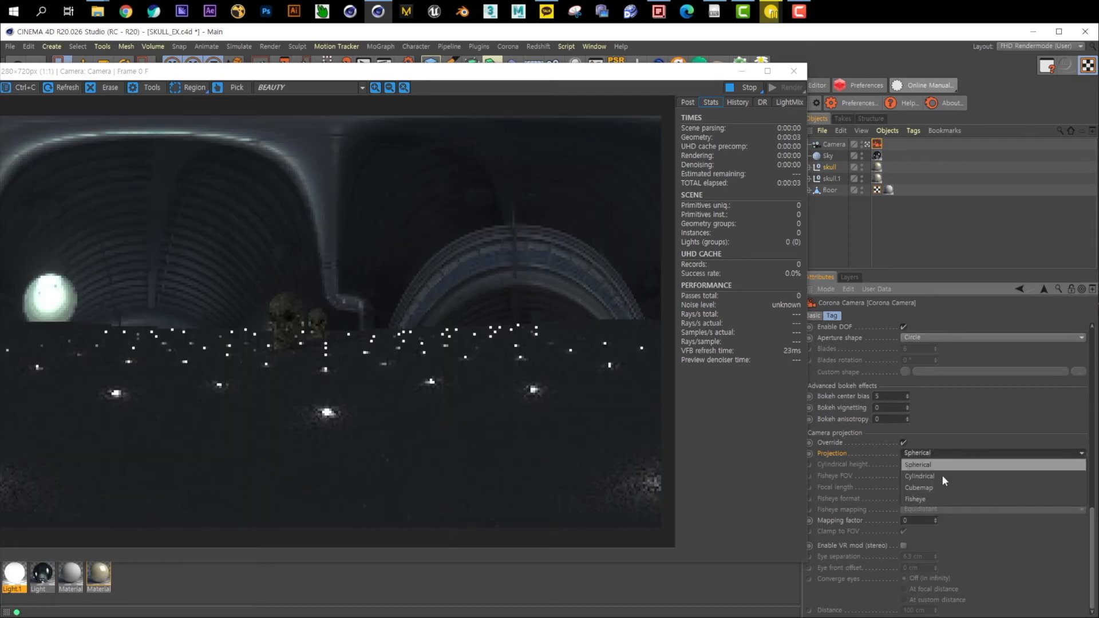
{"action": "left_click", "coordinate": [933, 452]}
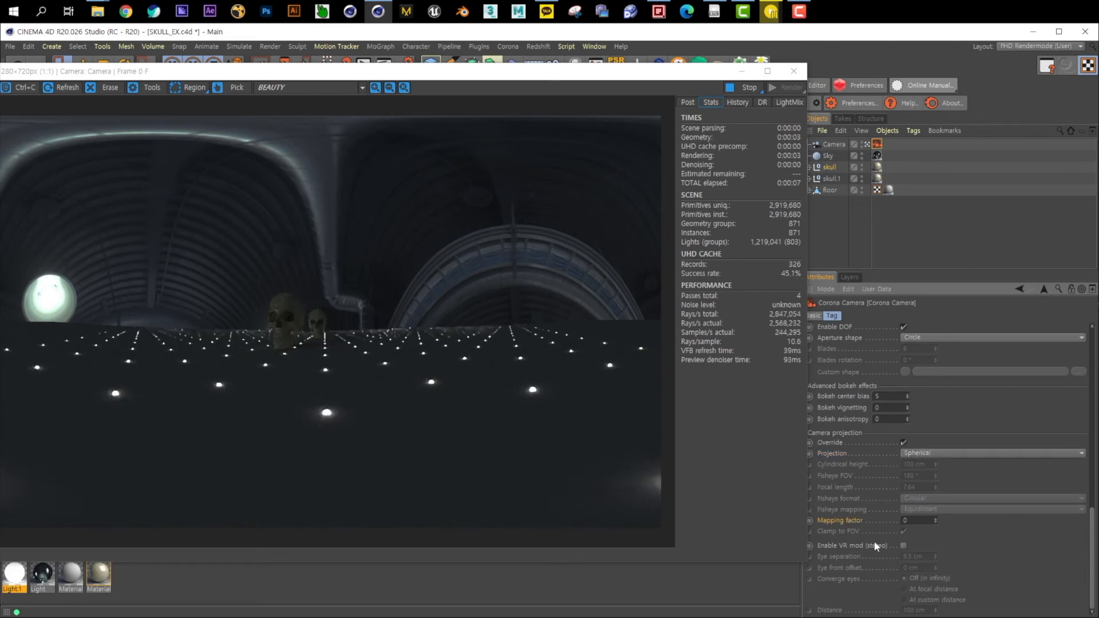
{"action": "left_click", "coordinate": [904, 545]}
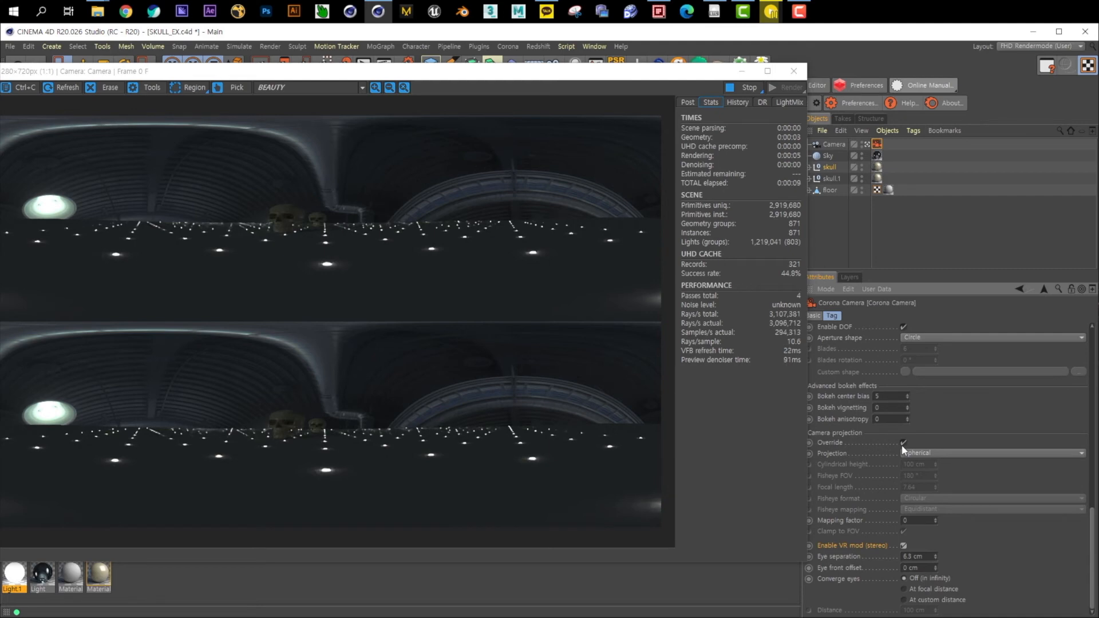
{"action": "left_click", "coordinate": [903, 546]}
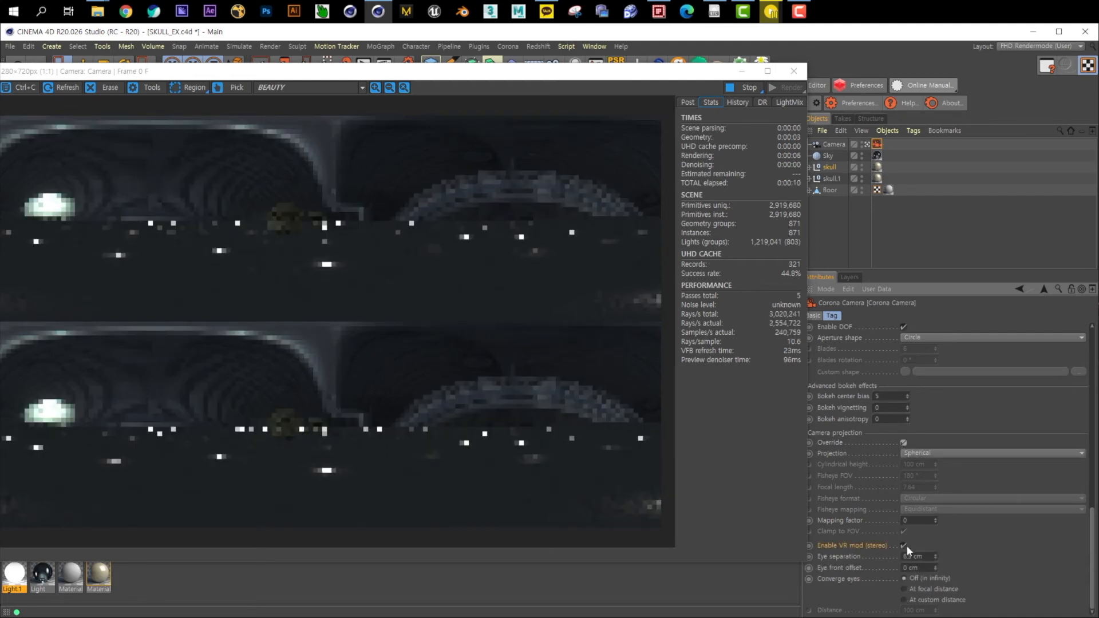
{"action": "left_click", "coordinate": [903, 442]}
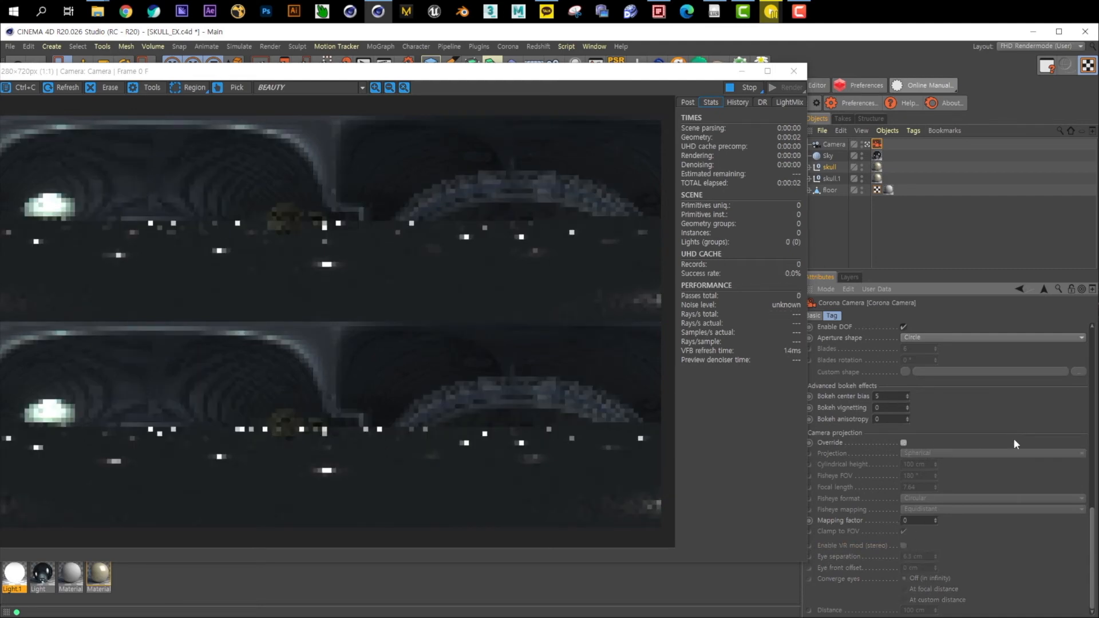
Step: Enable the bloom and glare effect in the Corona Camera tag and check the glow in the render
{"action": "scroll", "coordinate": [1014, 440], "scroll_direction": "up", "scroll_amount": 4}
{"action": "scroll", "coordinate": [1006, 466], "scroll_direction": "up", "scroll_amount": 2}
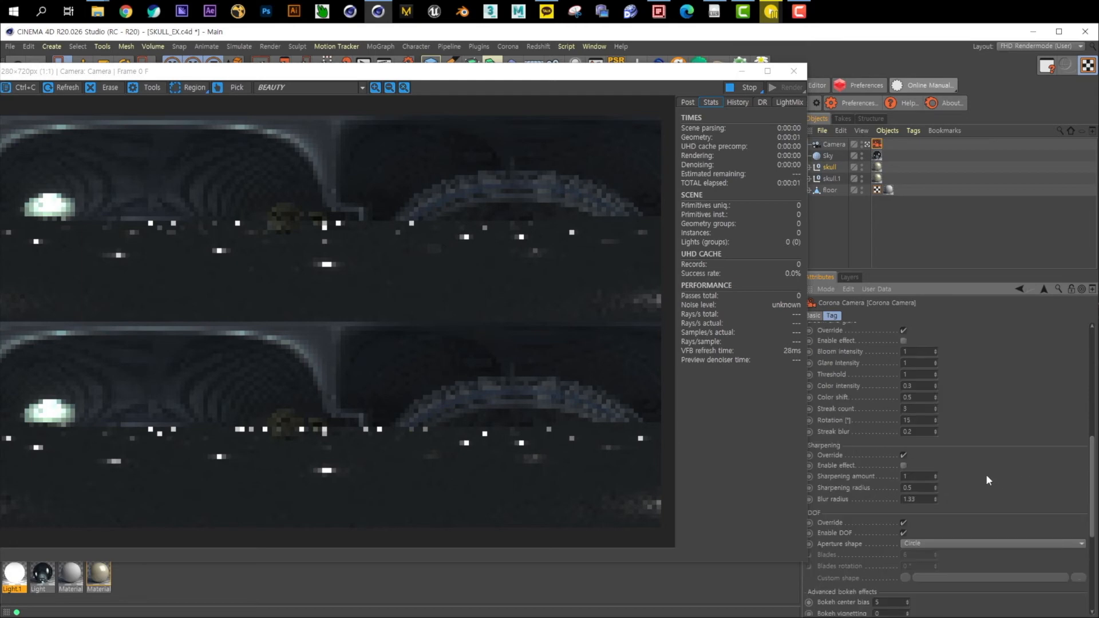
{"action": "scroll", "coordinate": [989, 473], "scroll_direction": "up", "scroll_amount": 2}
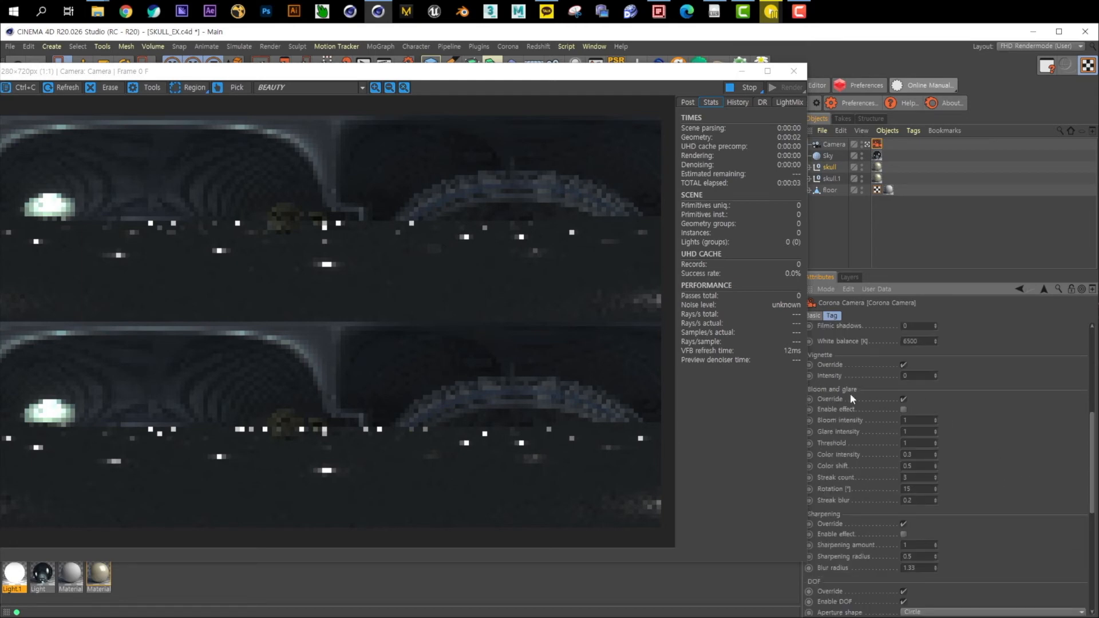
{"action": "left_click", "coordinate": [903, 409]}
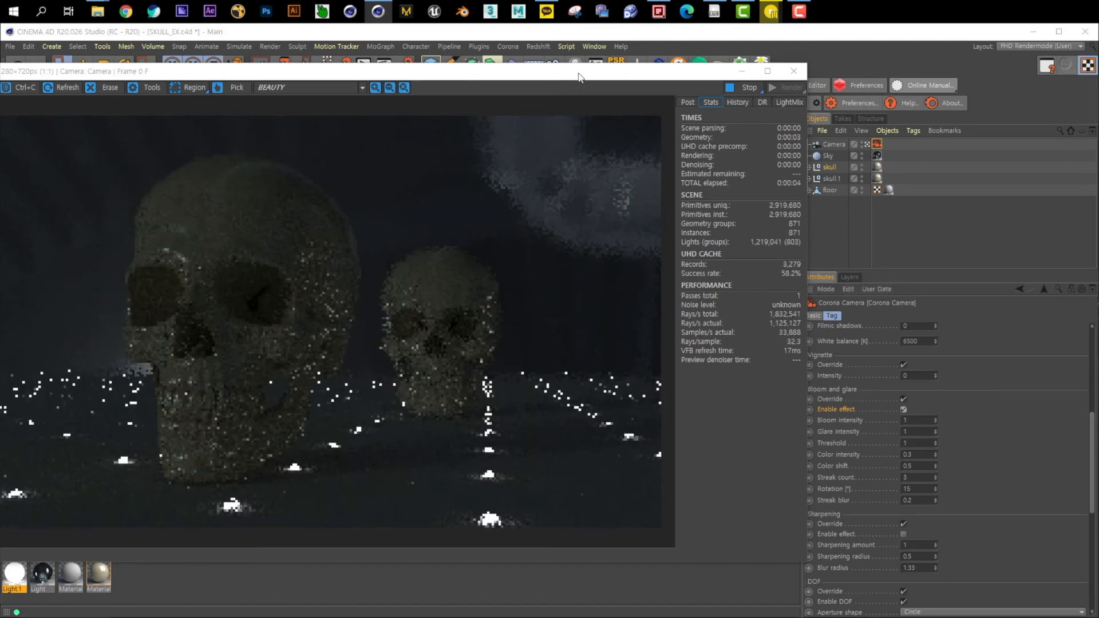
{"action": "left_click_drag", "start_coordinate": [578, 74], "coordinate": [593, 67]}
{"action": "left_click_drag", "start_coordinate": [660, 73], "coordinate": [647, 74]}
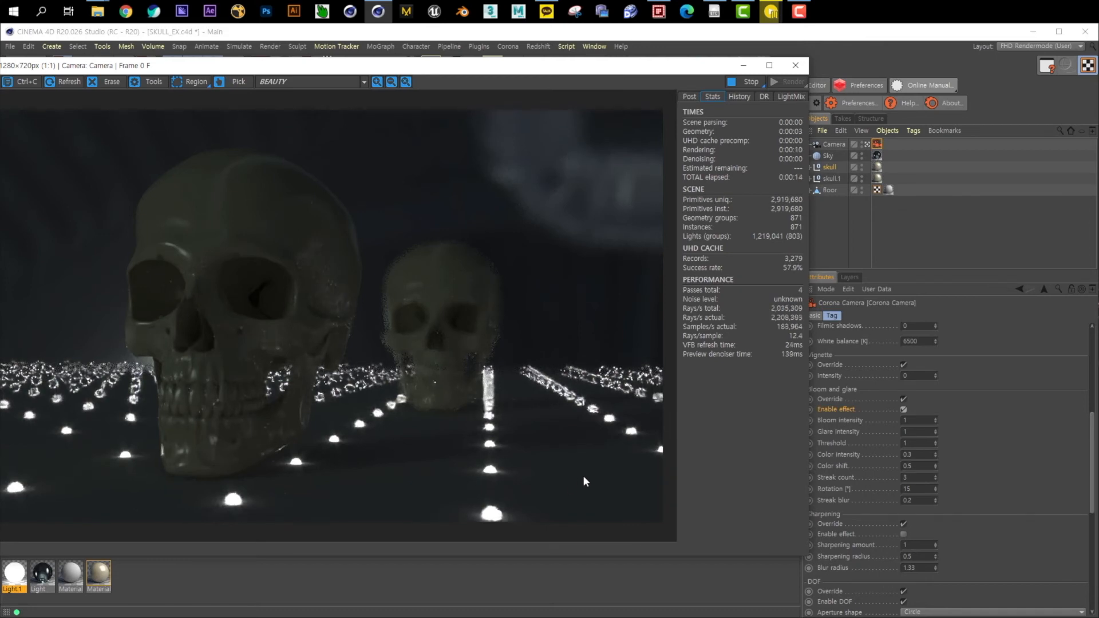
Step: Set both the bloom intensity and the glare intensity to 2
{"action": "left_click", "coordinate": [916, 420]}
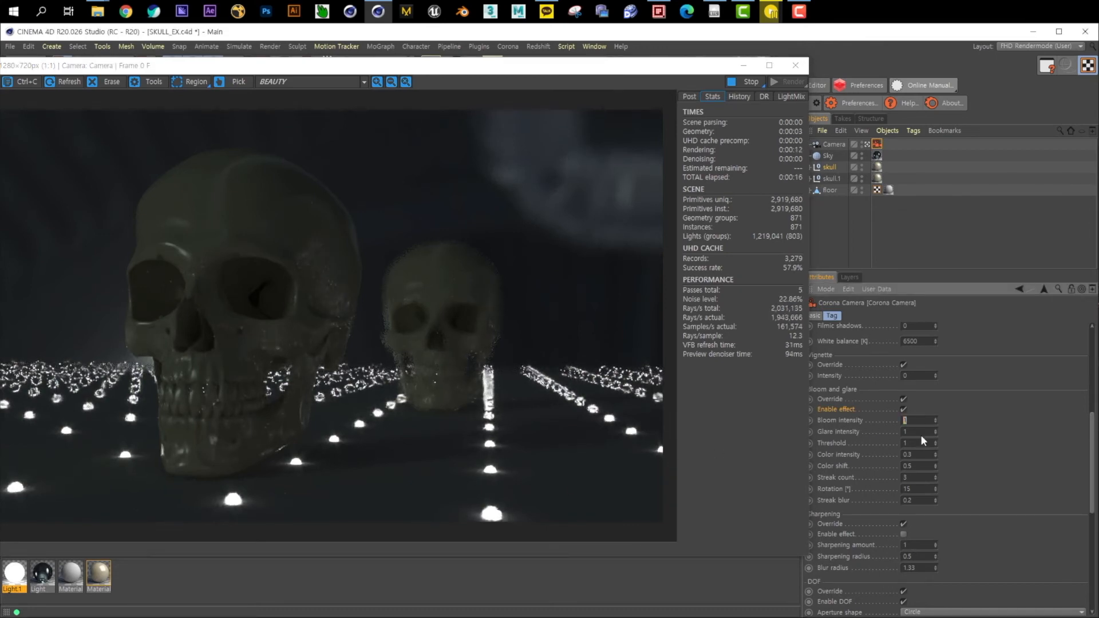
{"action": "left_click_drag", "start_coordinate": [919, 434], "coordinate": [851, 435]}
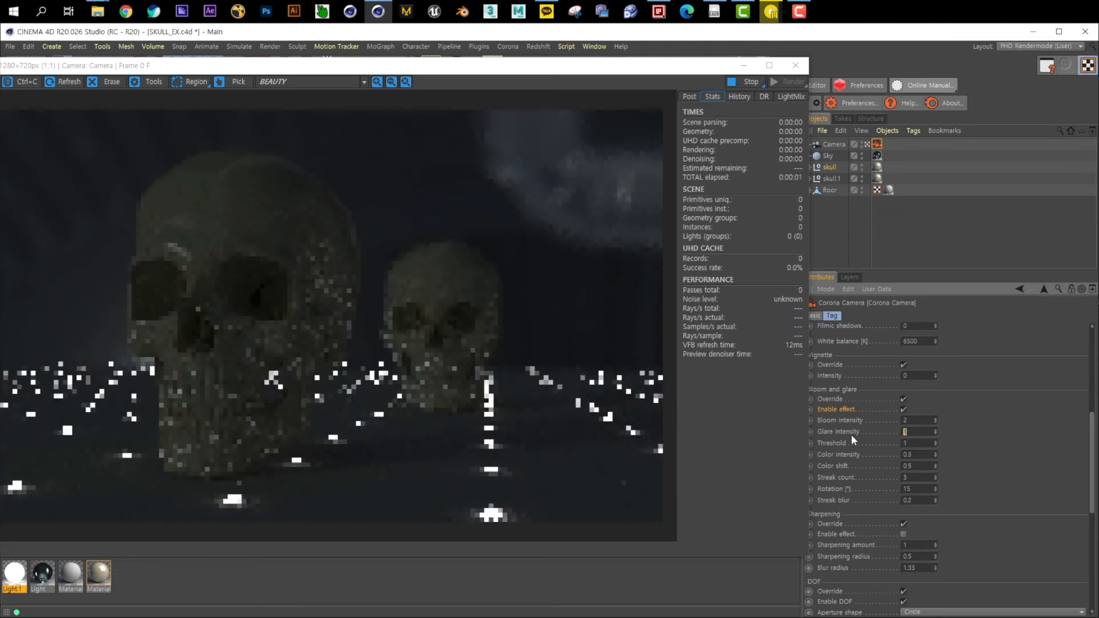
{"action": "type", "text": "2"}
{"action": "left_click", "coordinate": [868, 466]}
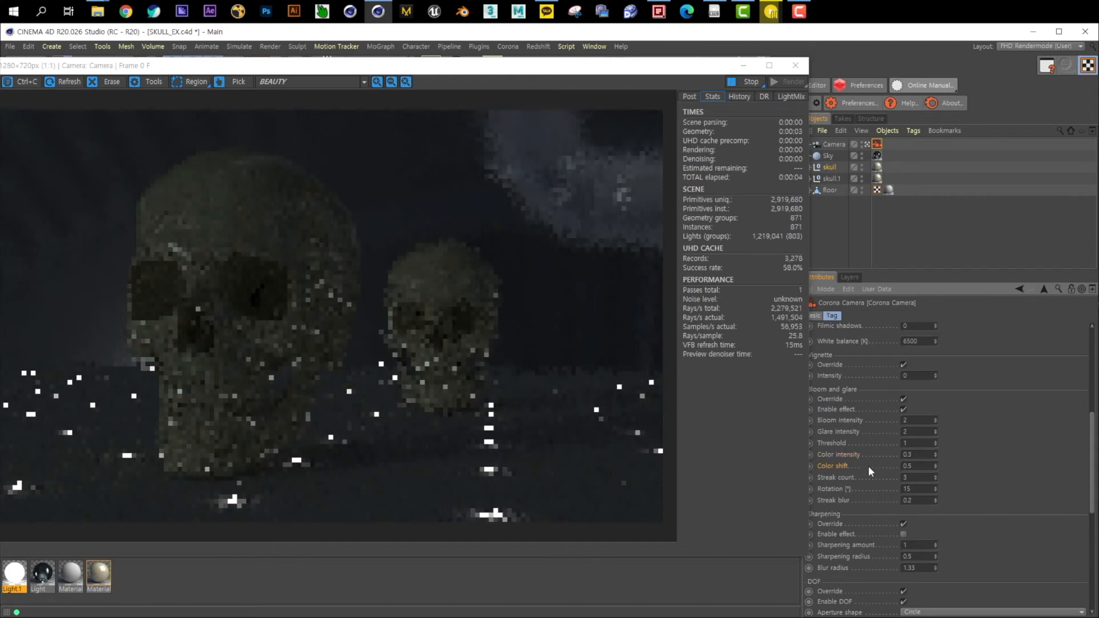
{"action": "left_click", "coordinate": [870, 478]}
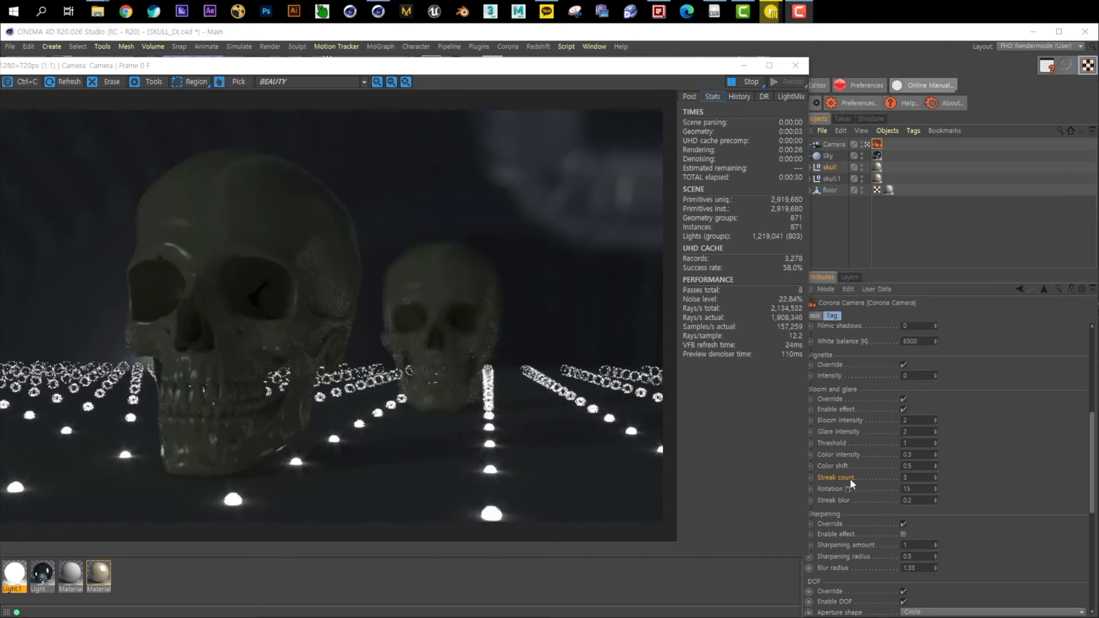
Step: Set the bloom and glare color intensity to 1 and color shift to 0.8, and check the glare in the render
{"action": "left_click_drag", "start_coordinate": [915, 453], "coordinate": [831, 450]}
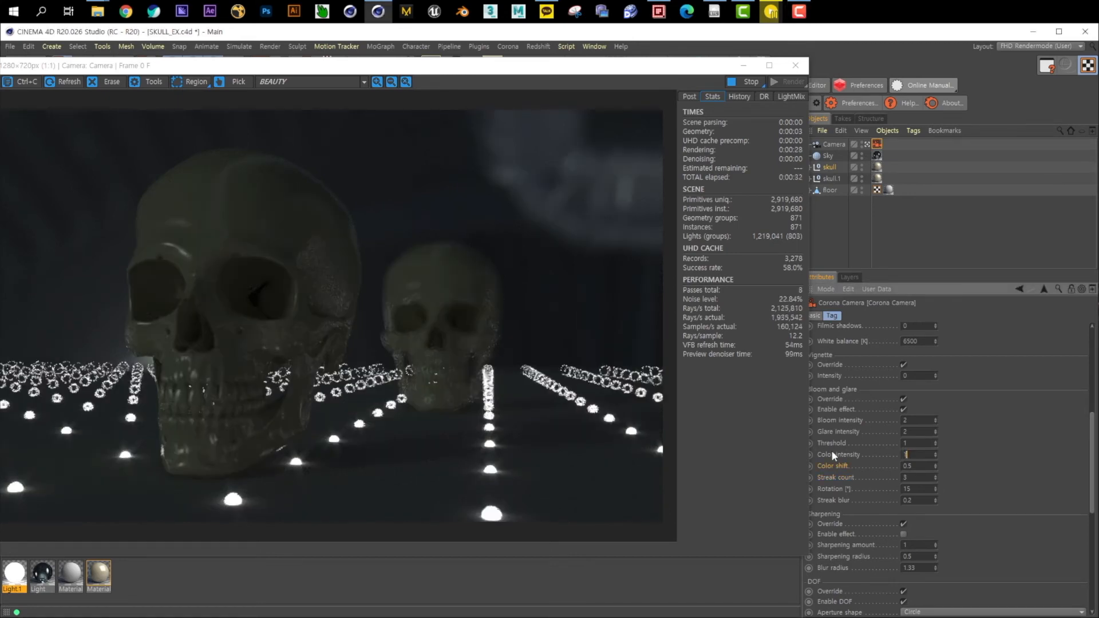
{"action": "type", "text": "1"}
{"action": "key", "text": "Return"}
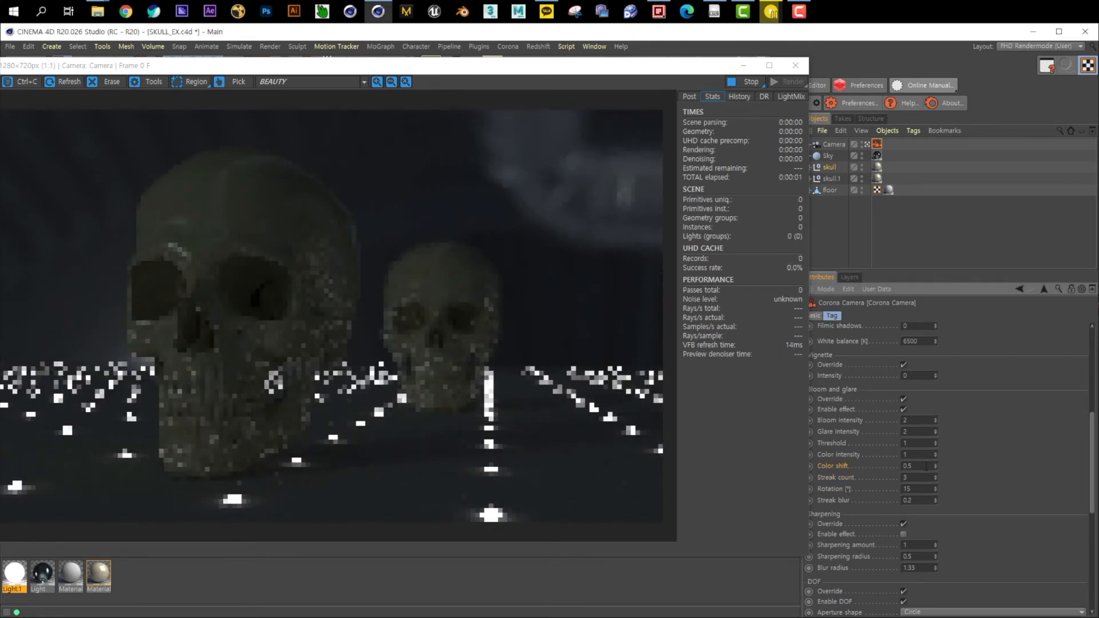
{"action": "left_click_drag", "start_coordinate": [927, 465], "coordinate": [817, 464]}
{"action": "type", "text": "0.8"}
{"action": "key", "text": "Return"}
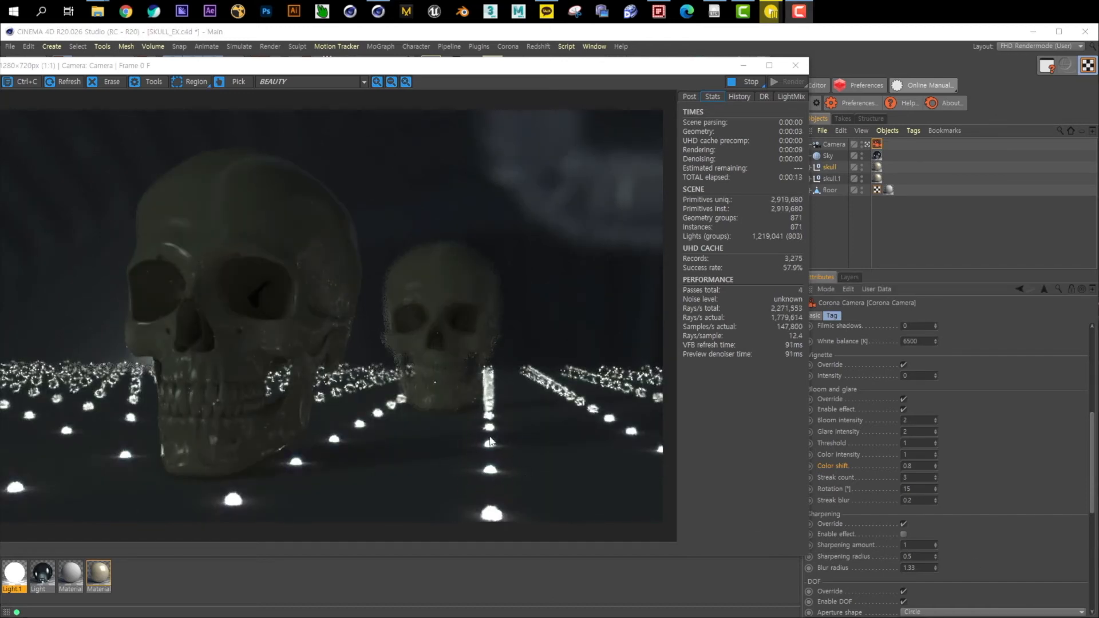
{"action": "left_click", "coordinate": [958, 510]}
{"action": "left_click", "coordinate": [856, 478]}
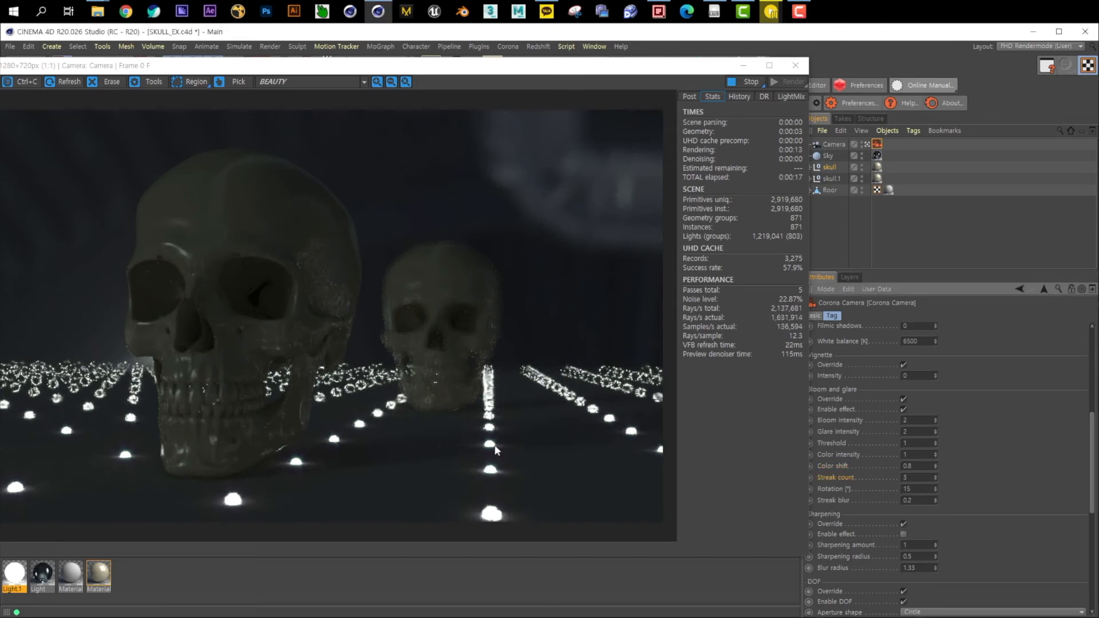
{"action": "left_click", "coordinate": [848, 489]}
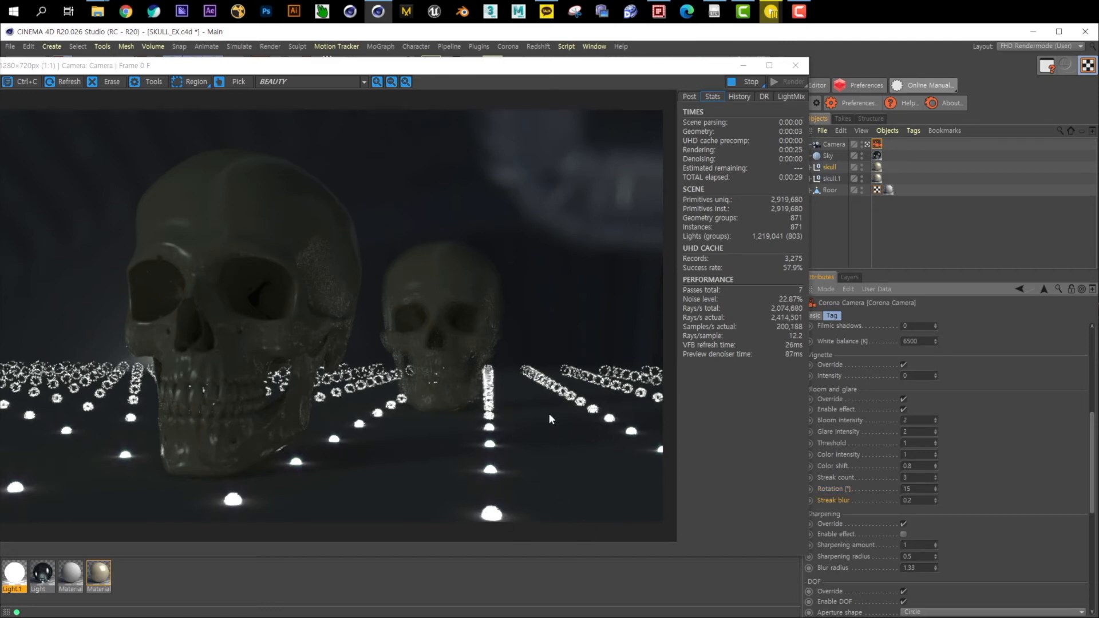
Step: Set the Light.1 material's emission intensity to 10 and check the glowing spheres in the interactive render
{"action": "left_click_drag", "start_coordinate": [577, 72], "coordinate": [787, 76]}
{"action": "double_click", "coordinate": [15, 572]}
{"action": "left_click_drag", "start_coordinate": [320, 118], "coordinate": [252, 117]}
{"action": "type", "text": "10"}
{"action": "key", "text": "Return"}
{"action": "left_click", "coordinate": [459, 77]}
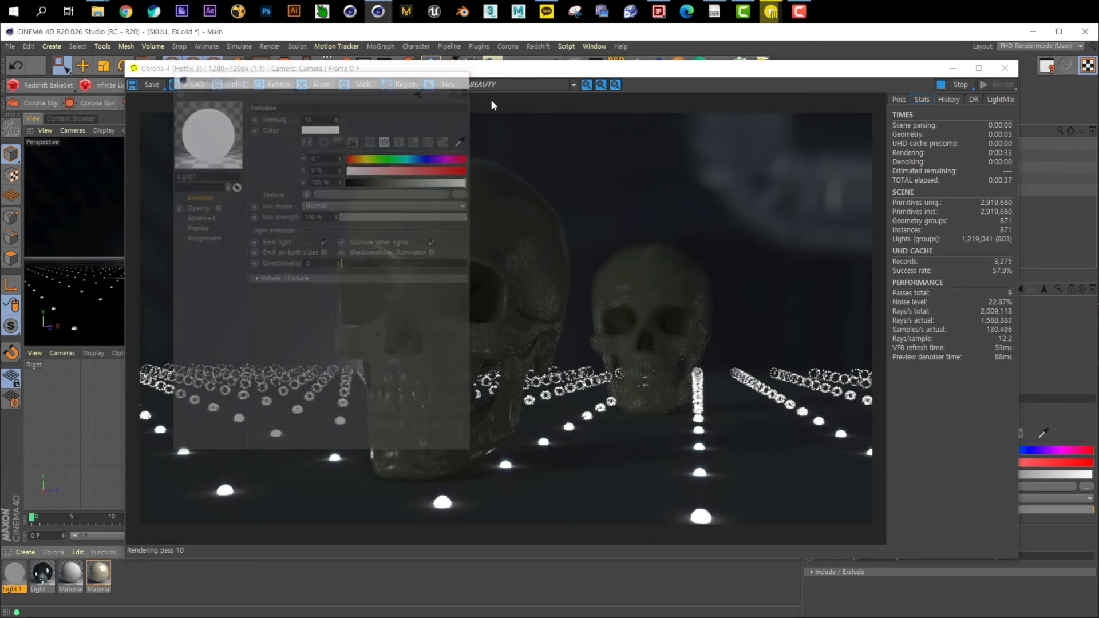
{"action": "left_click_drag", "start_coordinate": [546, 71], "coordinate": [534, 71]}
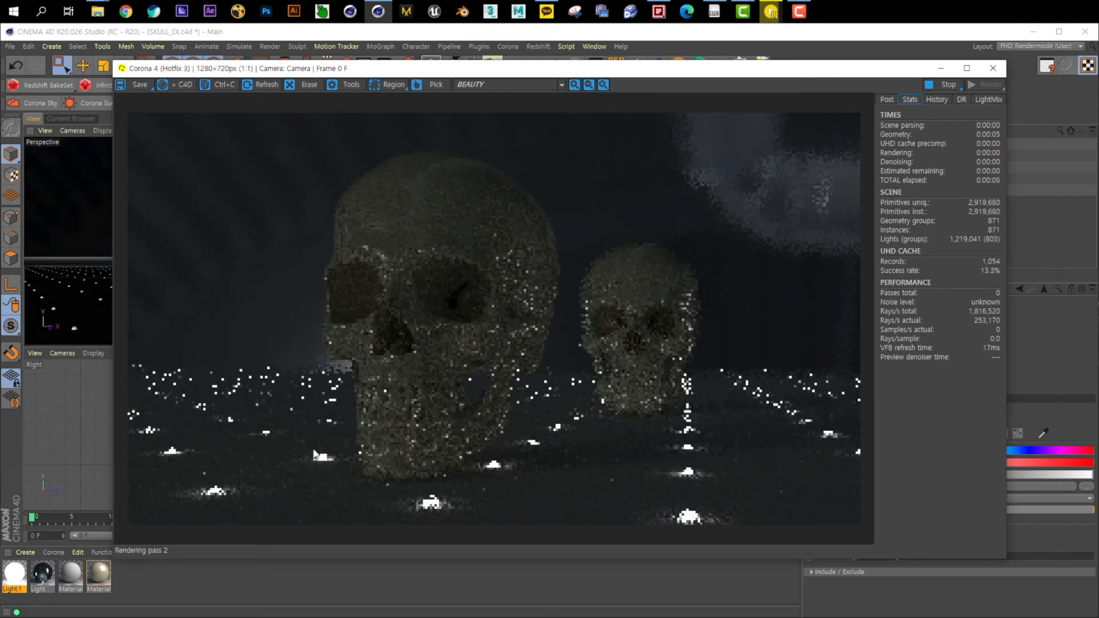
Step: Review the Light.1 material's emission settings and view the glowing floor spheres in the interactive render
{"action": "double_click", "coordinate": [15, 581]}
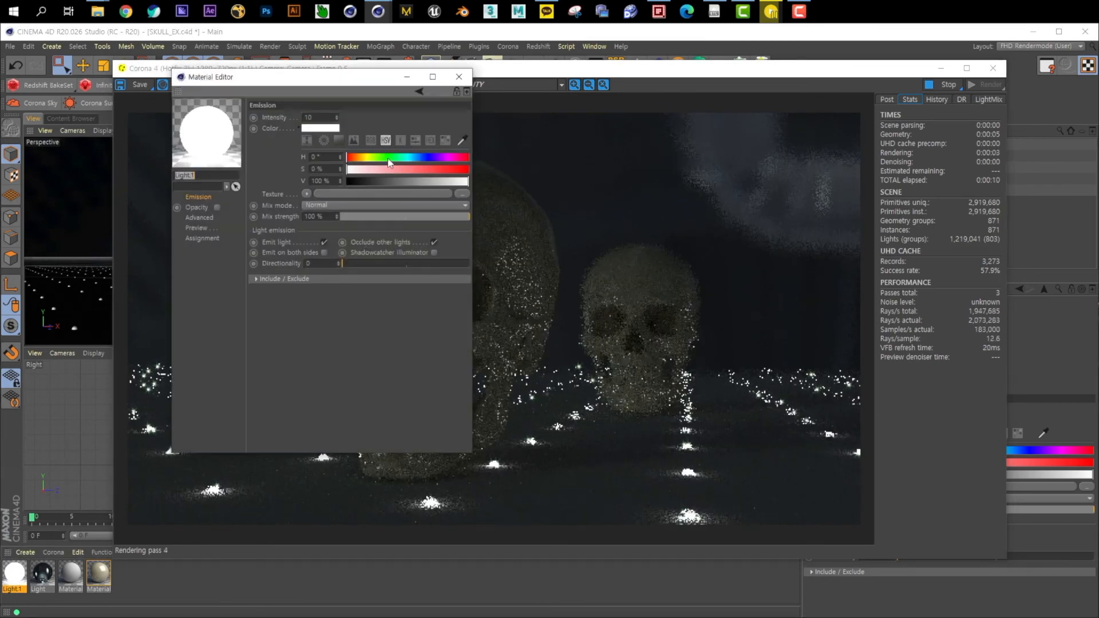
{"action": "left_click", "coordinate": [458, 77]}
{"action": "left_click_drag", "start_coordinate": [658, 72], "coordinate": [623, 56]}
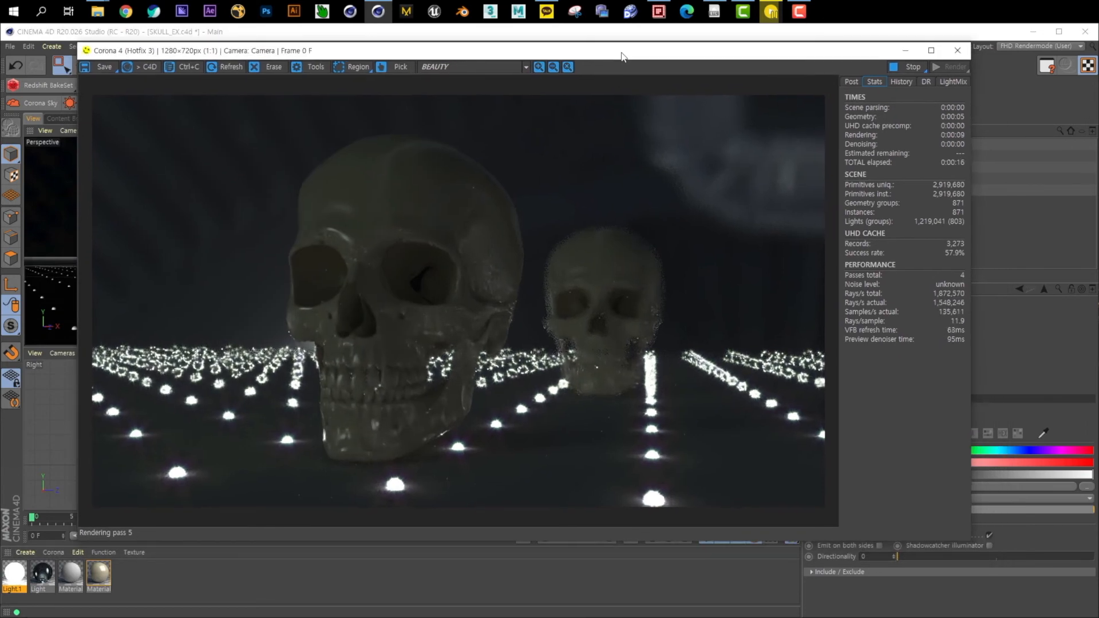
{"action": "mouse_move", "coordinate": [641, 57]}
{"action": "left_mouse_down"}
{"action": "mouse_move", "coordinate": [626, 65]}
{"action": "mouse_move", "coordinate": [663, 63]}
{"action": "mouse_move", "coordinate": [631, 83]}
{"action": "mouse_move", "coordinate": [658, 56]}
{"action": "left_mouse_up"}
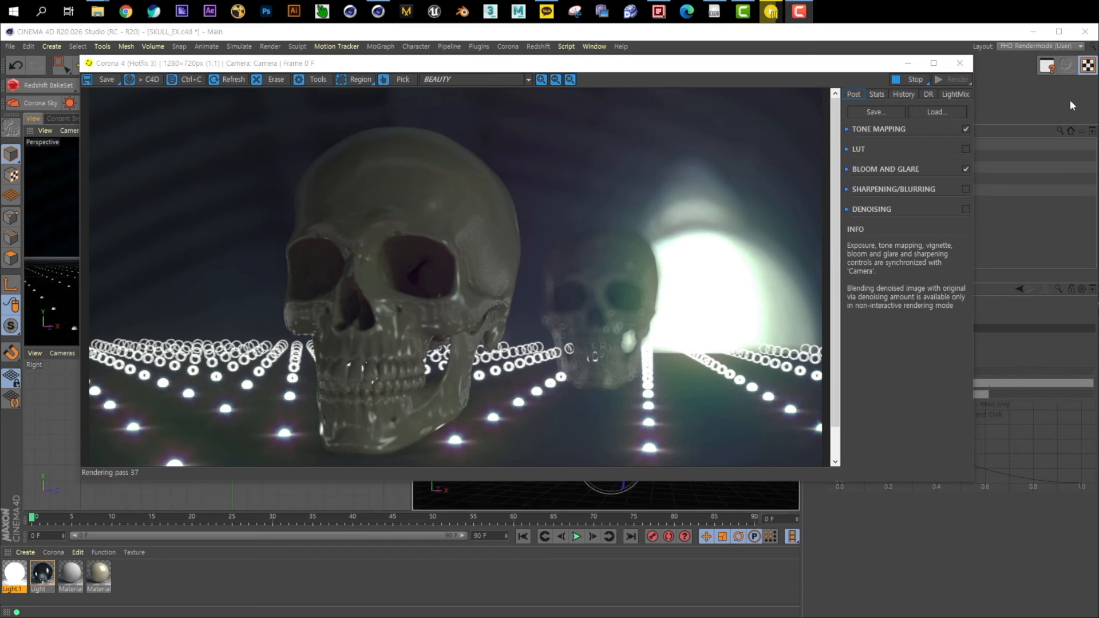
Step: Stop the interactive render and close the Corona frame buffer
{"action": "left_click", "coordinate": [911, 80]}
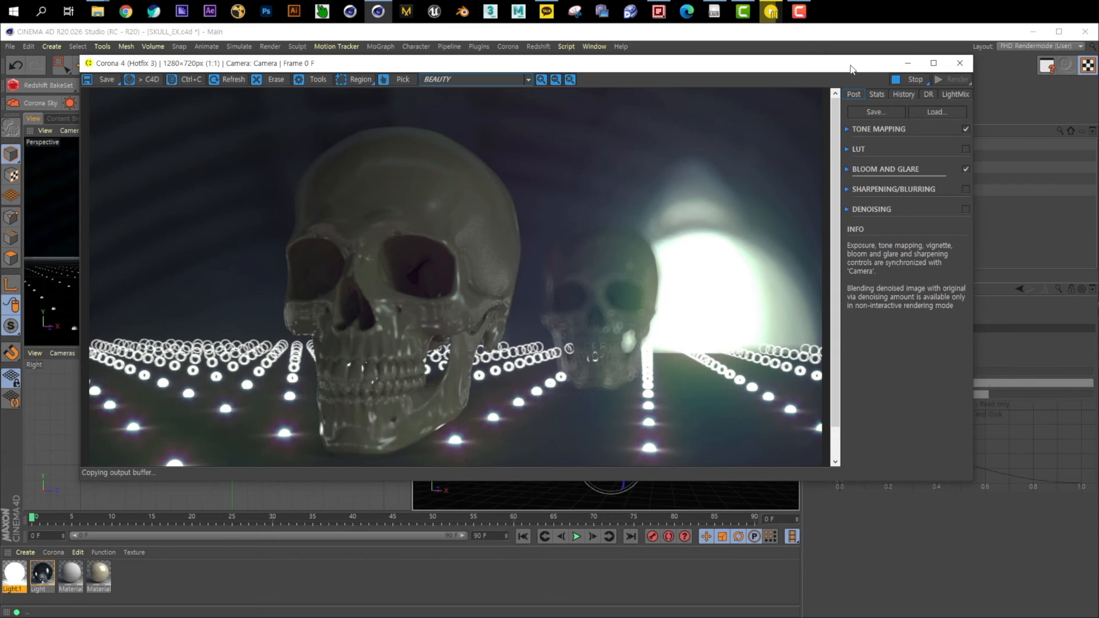
{"action": "left_click_drag", "start_coordinate": [866, 67], "coordinate": [841, 57]}
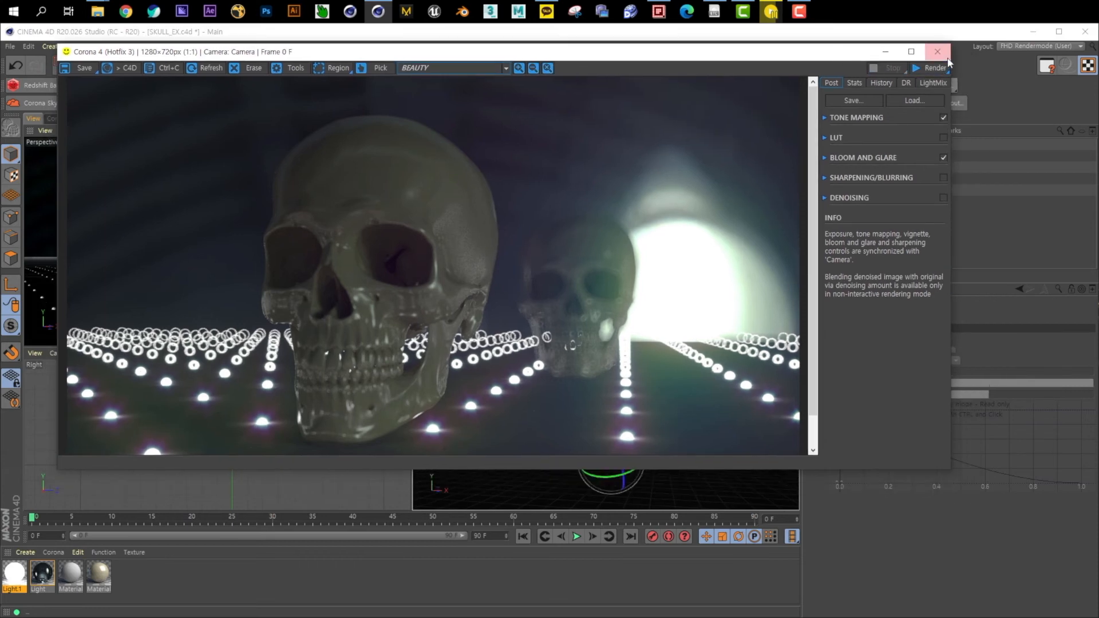
{"action": "left_click", "coordinate": [936, 53]}
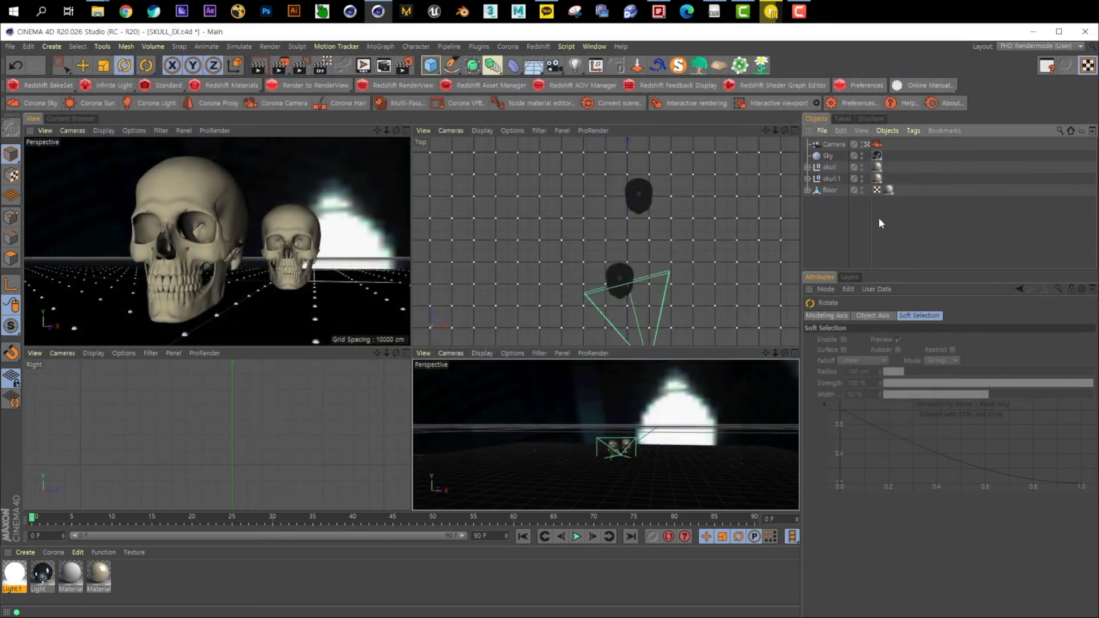
Step: Look through the Corona Camera tag settings and the motion blur options in the Camera/Postprocessing render settings
{"action": "left_click", "coordinate": [876, 144]}
{"action": "scroll", "coordinate": [1024, 488], "scroll_direction": "down", "scroll_amount": 5}
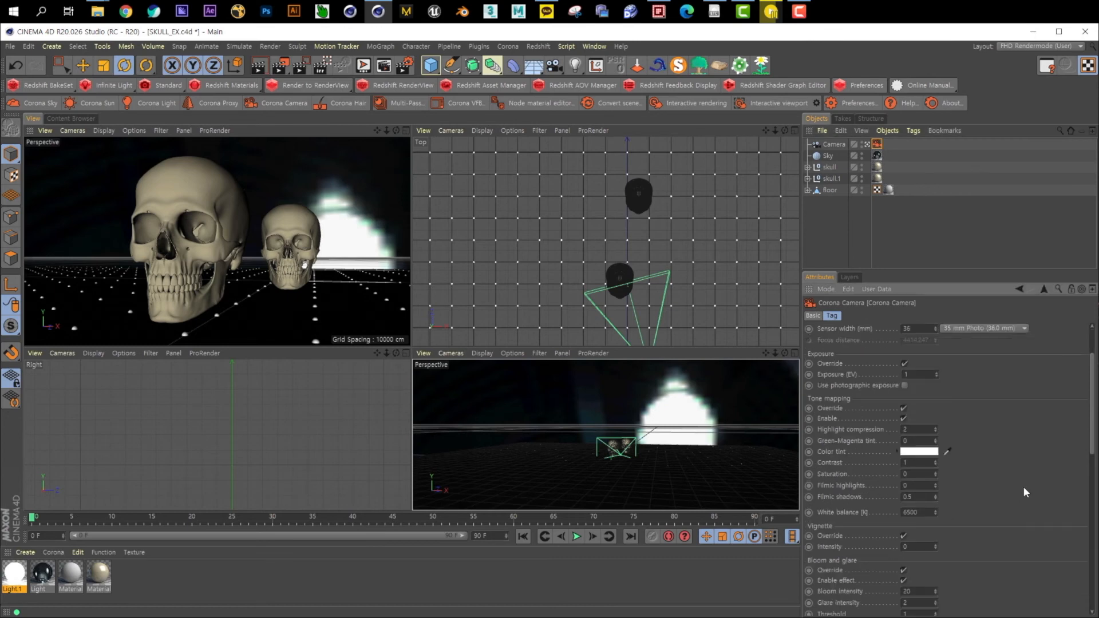
{"action": "scroll", "coordinate": [1023, 487], "scroll_direction": "up", "scroll_amount": 5}
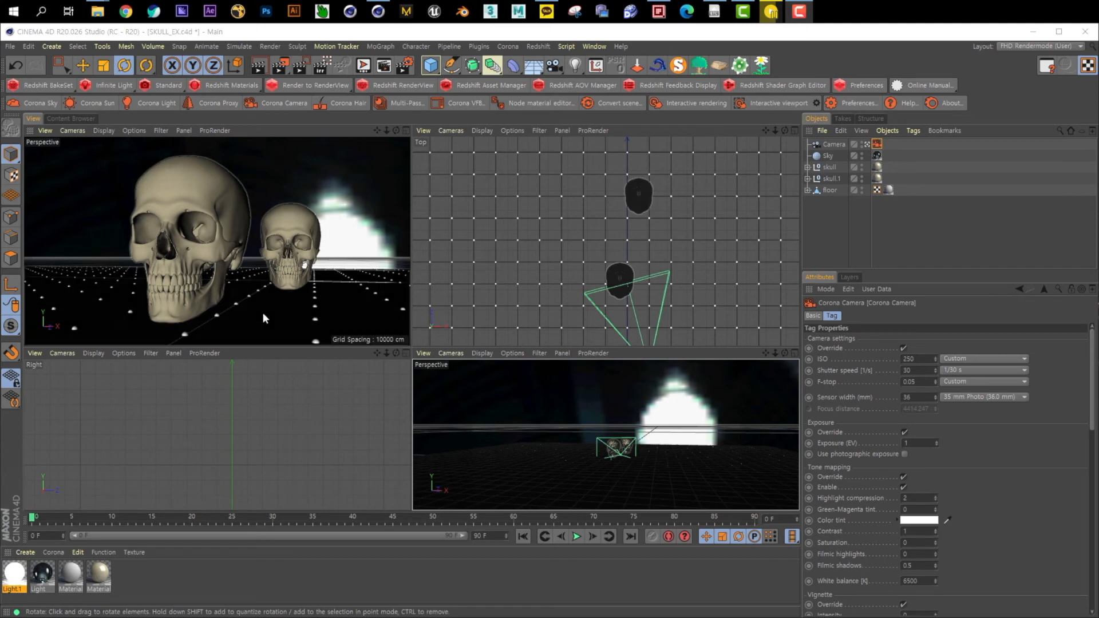
{"action": "left_click", "coordinate": [410, 68]}
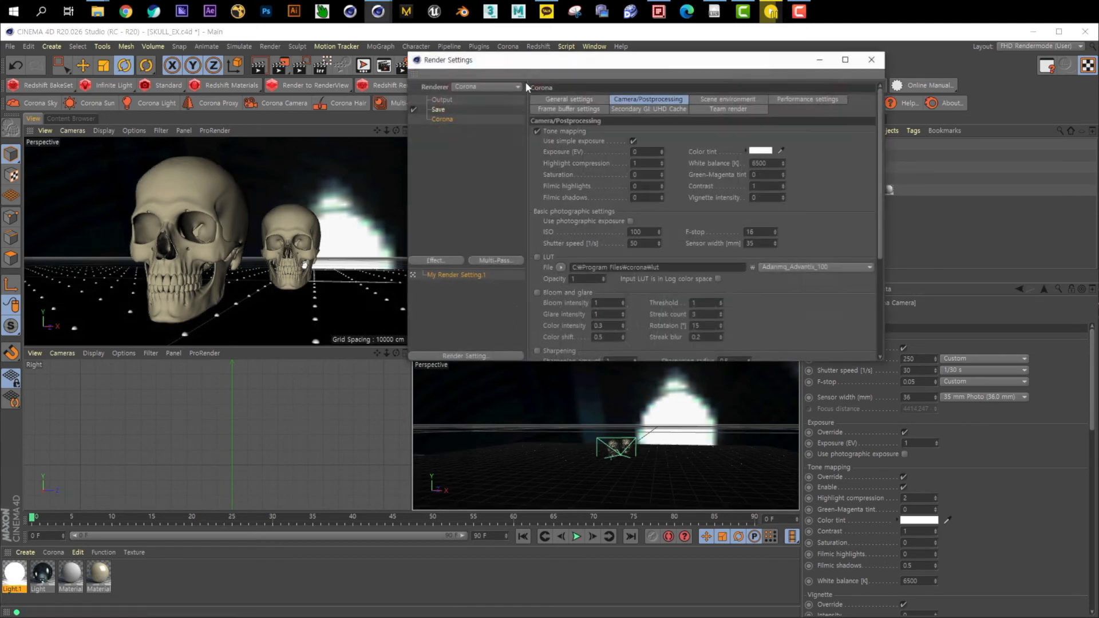
{"action": "left_click_drag", "start_coordinate": [572, 61], "coordinate": [572, 153]}
{"action": "scroll", "coordinate": [807, 396], "scroll_direction": "down", "scroll_amount": 5}
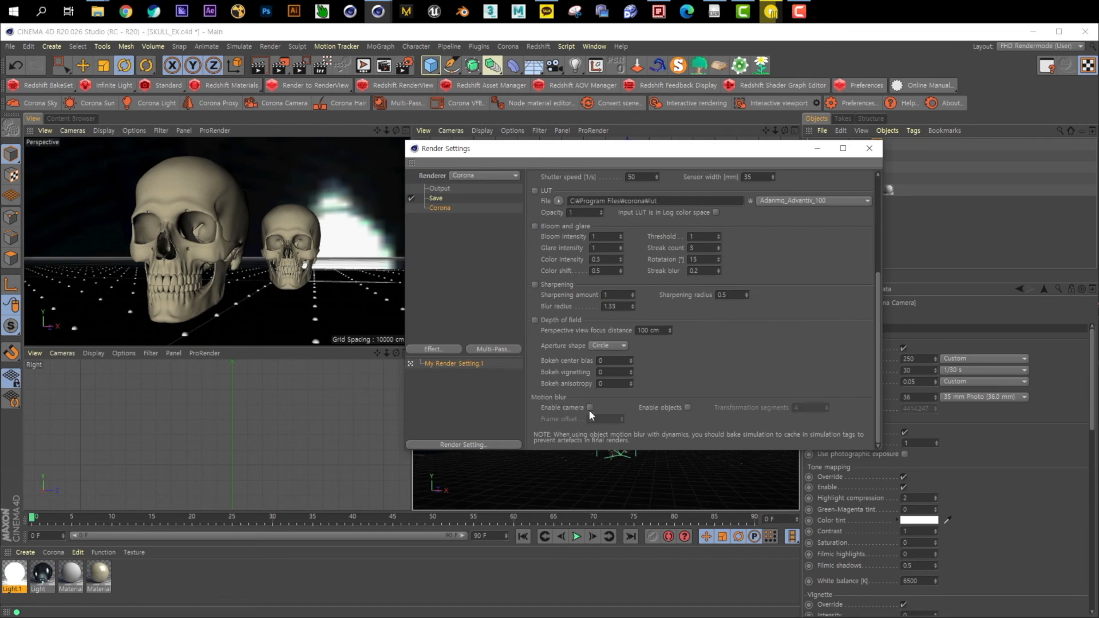
{"action": "left_click", "coordinate": [868, 149]}
Step: Animate the front skull's rotation with automatic keyframing, turning it around its vertical axis at frame 90
{"action": "middle_click", "coordinate": [310, 325]}
{"action": "left_click", "coordinate": [429, 304]}
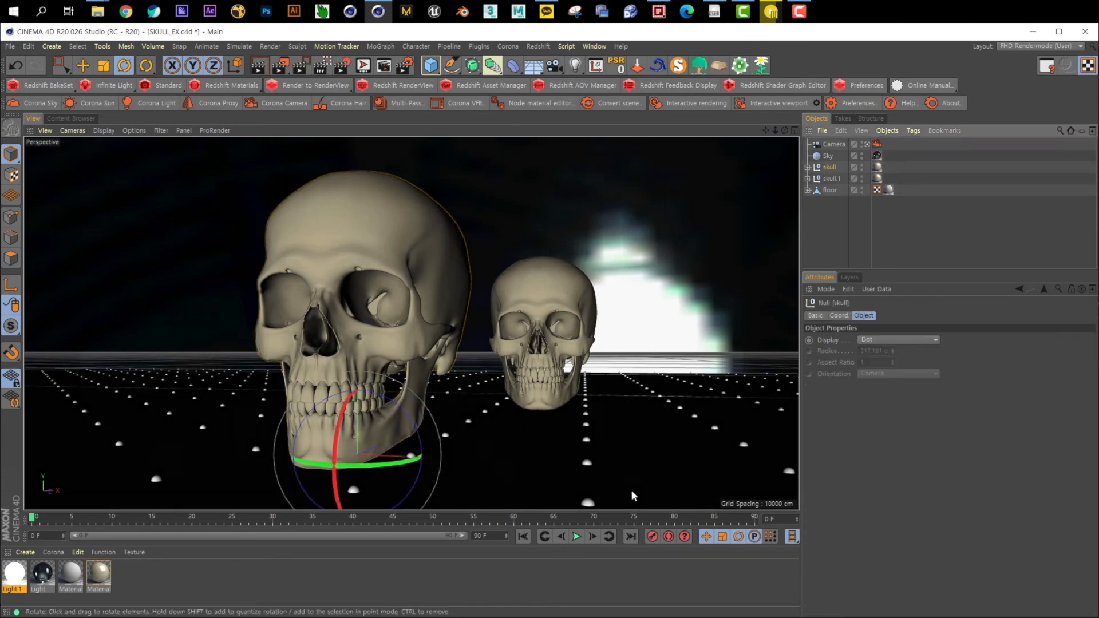
{"action": "left_click_drag", "start_coordinate": [392, 468], "coordinate": [452, 475]}
{"action": "key", "text": "ctrl+z"}
{"action": "left_click_drag", "start_coordinate": [129, 517], "coordinate": [48, 517]}
{"action": "left_click", "coordinate": [668, 537]}
{"action": "key", "text": "shift+g"}
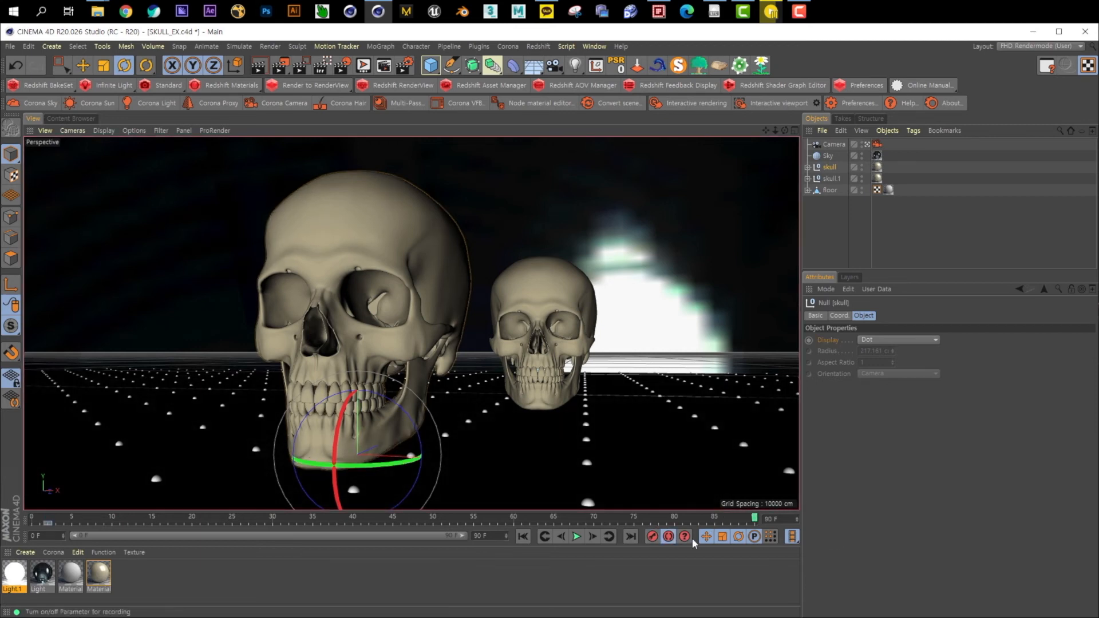
{"action": "left_click_drag", "start_coordinate": [458, 465], "coordinate": [321, 466]}
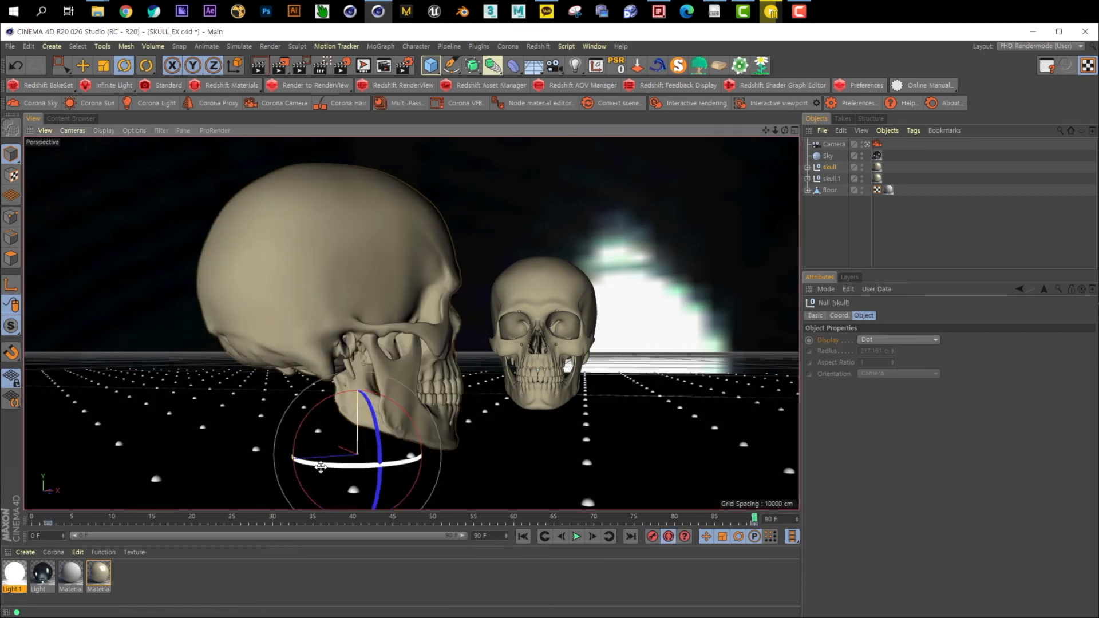
Step: Play back the skull rotation, stop at frame 36 and return to the four-view layout
{"action": "left_click", "coordinate": [577, 536]}
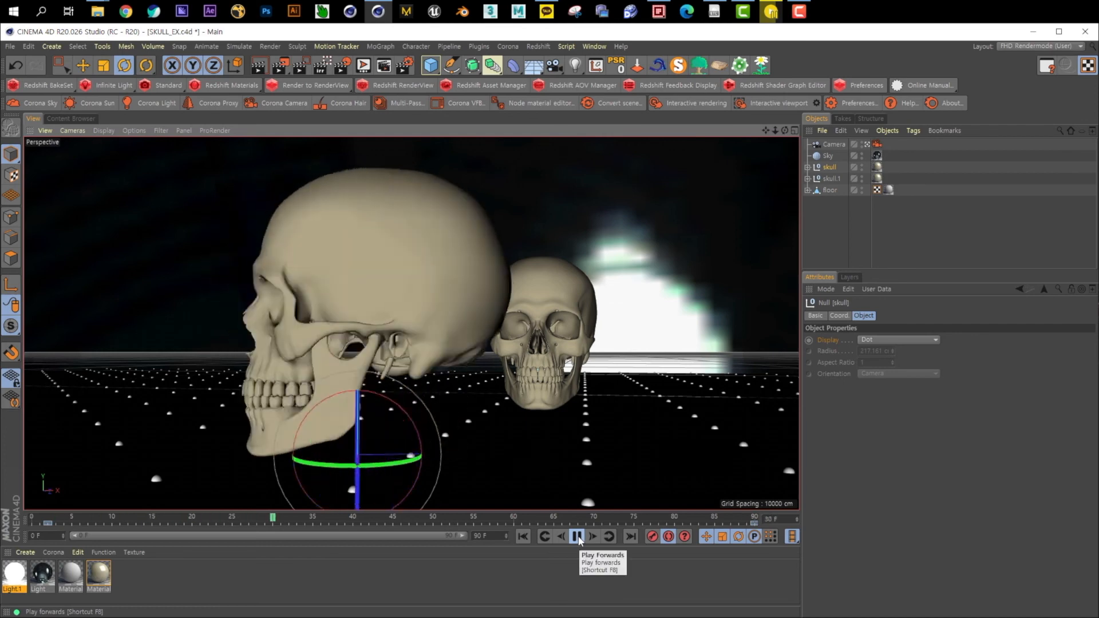
{"action": "left_click", "coordinate": [577, 537]}
{"action": "middle_click", "coordinate": [475, 196]}
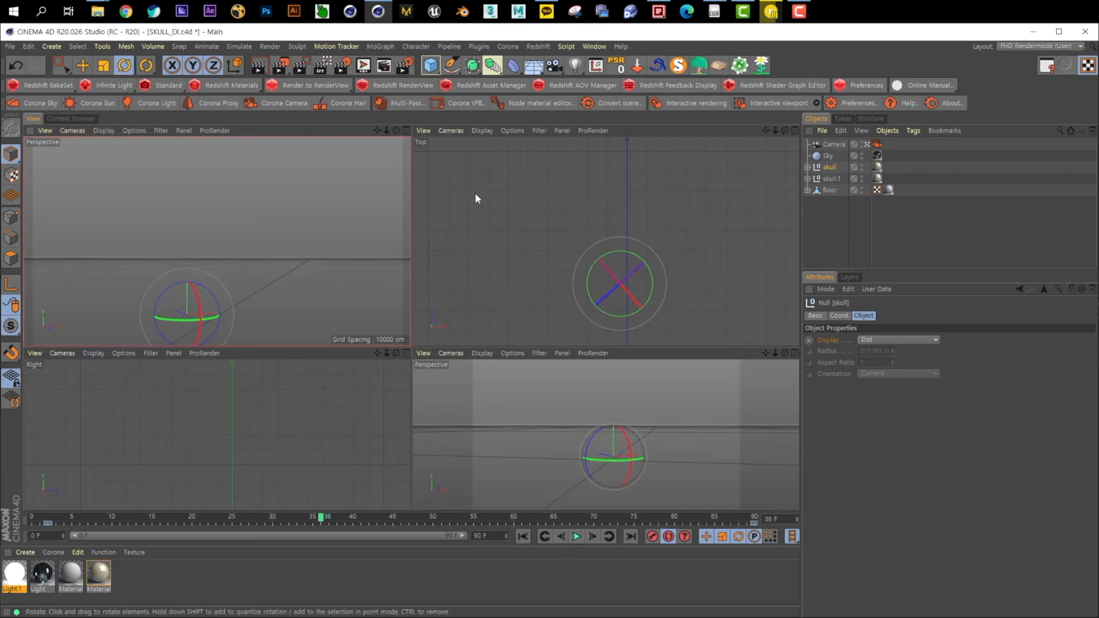
Step: Enable both camera and object motion blur in the Corona render settings
{"action": "key", "text": "ctrl+b"}
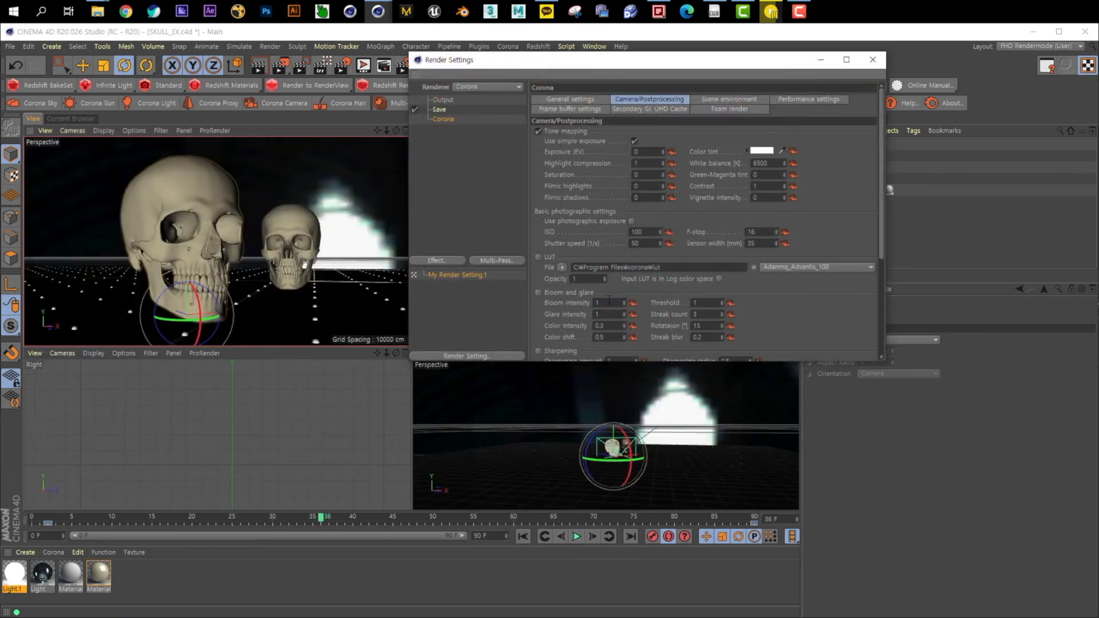
{"action": "scroll", "coordinate": [567, 300], "scroll_direction": "down", "scroll_amount": 5}
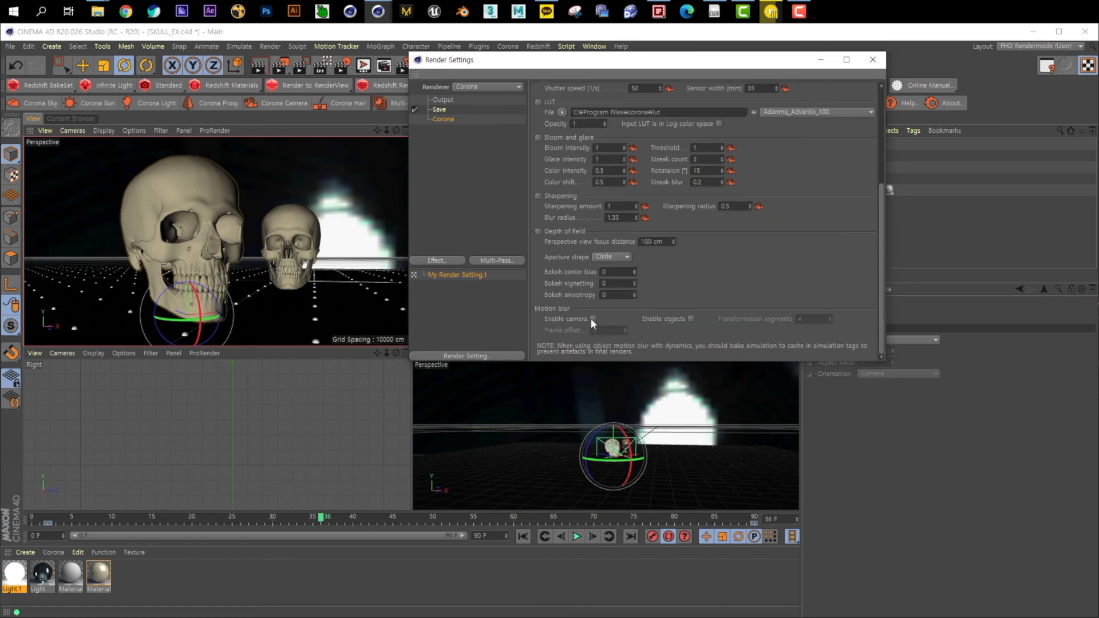
{"action": "left_click", "coordinate": [593, 318]}
{"action": "left_click", "coordinate": [692, 318]}
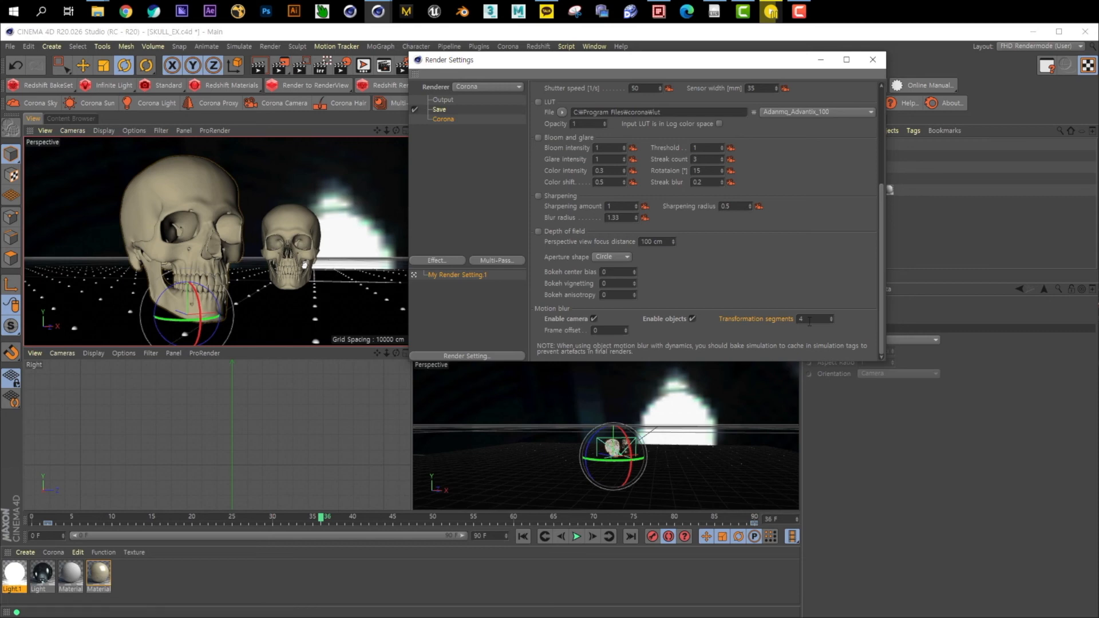
{"action": "left_click", "coordinate": [872, 60]}
Step: Examine the camera's properties and the shutter speed setting in its Corona Camera tag
{"action": "left_click", "coordinate": [881, 217]}
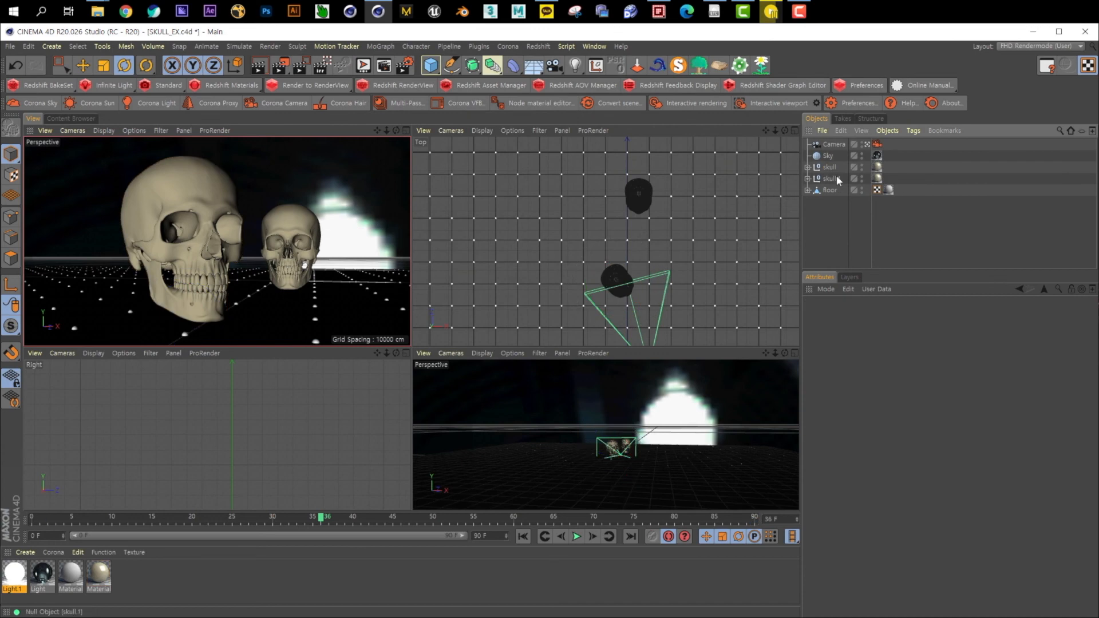
{"action": "left_click", "coordinate": [834, 144]}
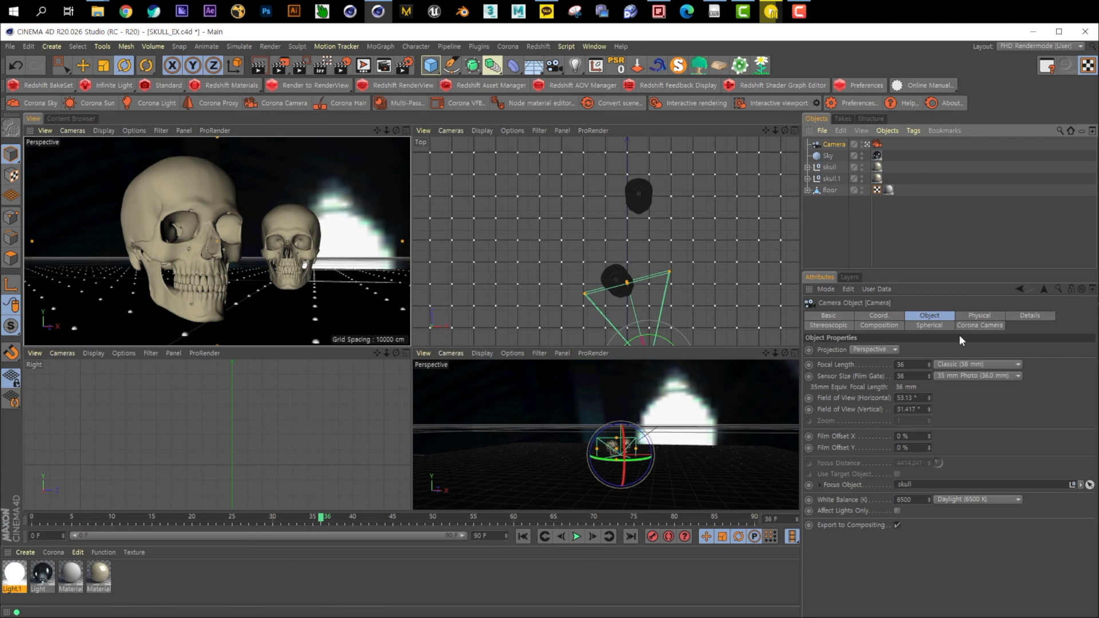
{"action": "left_click", "coordinate": [876, 144]}
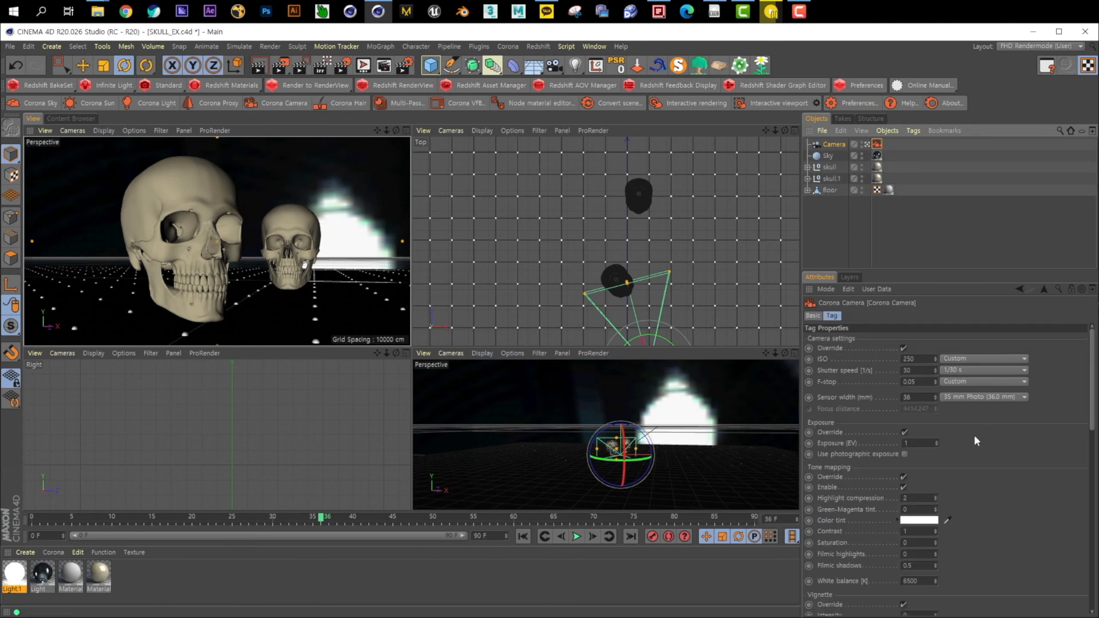
{"action": "left_click", "coordinate": [872, 370]}
Step: Turn off the bloom and glare override and the DOF override in the Corona Camera tag
{"action": "scroll", "coordinate": [1001, 483], "scroll_direction": "down", "scroll_amount": 5}
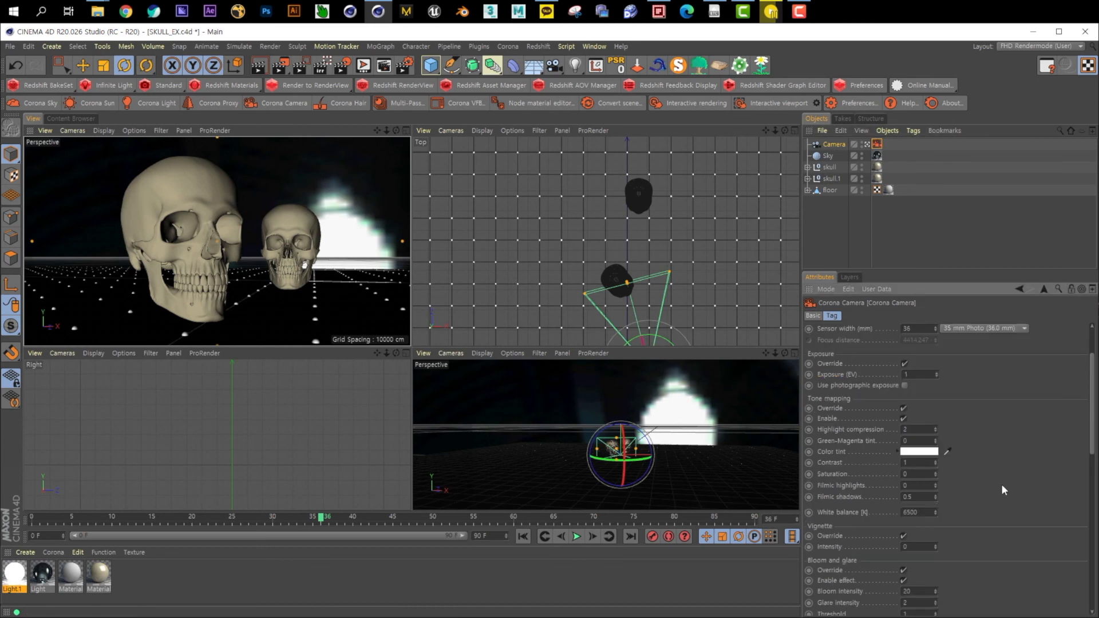
{"action": "left_click", "coordinate": [903, 502]}
{"action": "left_click", "coordinate": [903, 502]}
{"action": "left_click", "coordinate": [904, 501]}
{"action": "left_click", "coordinate": [904, 501]}
{"action": "left_click", "coordinate": [904, 501]}
{"action": "scroll", "coordinate": [978, 504], "scroll_direction": "down", "scroll_amount": 5}
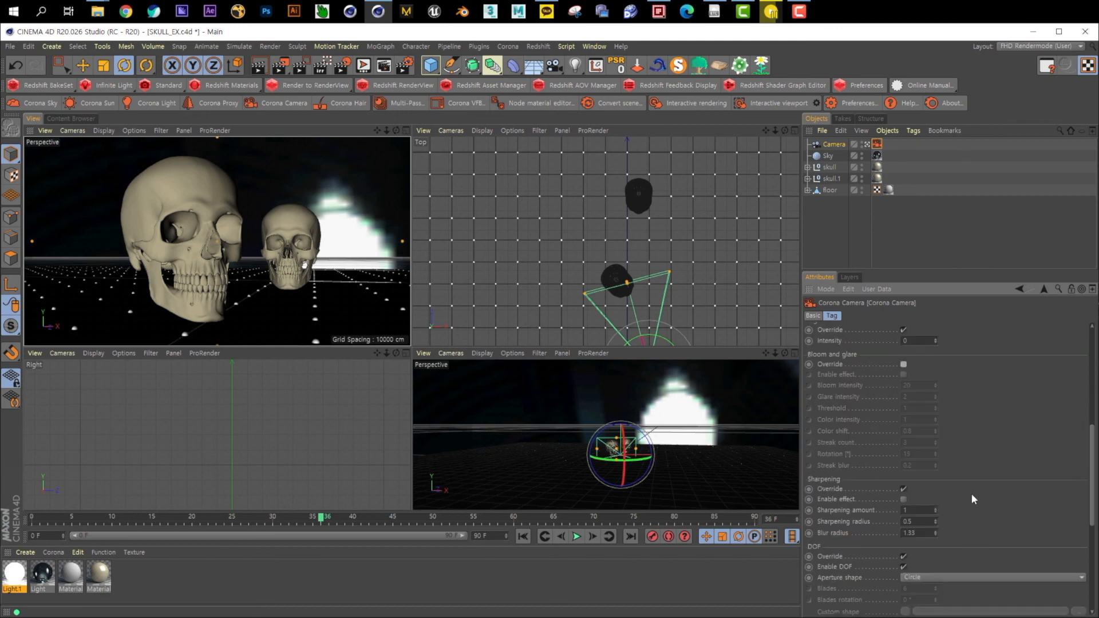
{"action": "left_click", "coordinate": [903, 556]}
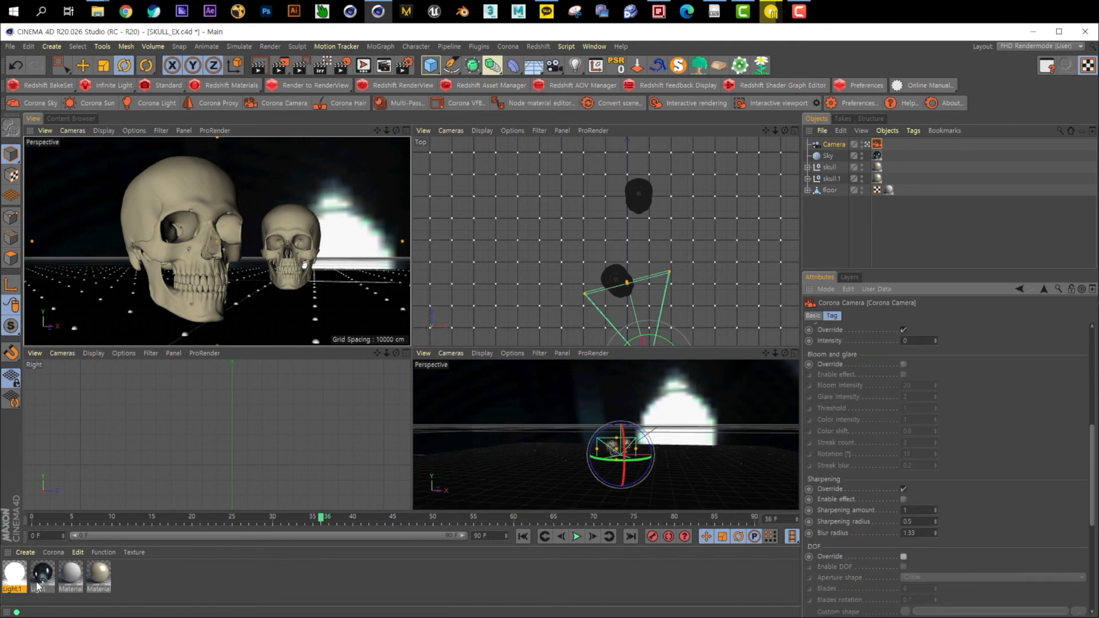
Step: Remove the Light.1 material tag from the Cloner of spheres under the floor object
{"action": "double_click", "coordinate": [17, 579]}
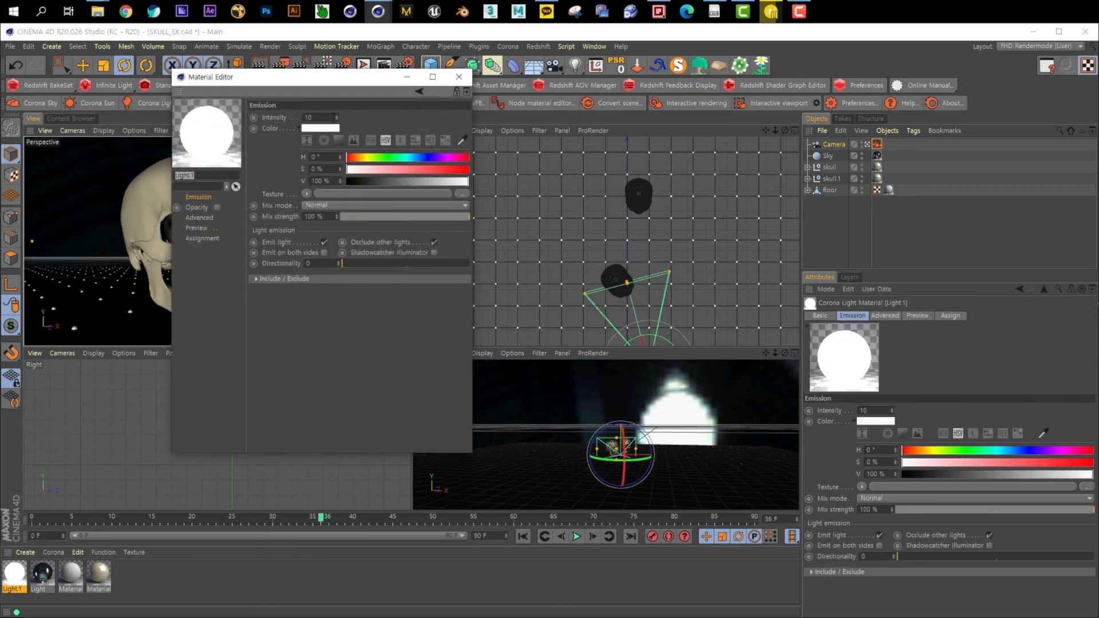
{"action": "left_click", "coordinate": [459, 76]}
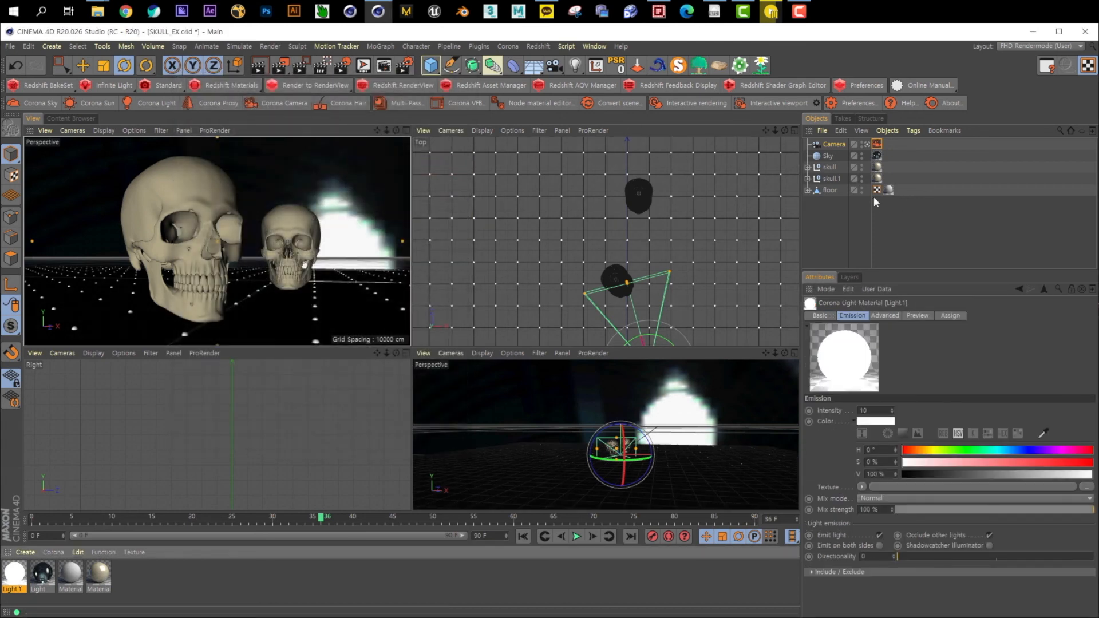
{"action": "left_click", "coordinate": [807, 190]}
{"action": "left_click", "coordinate": [806, 190]}
{"action": "left_click", "coordinate": [806, 190]}
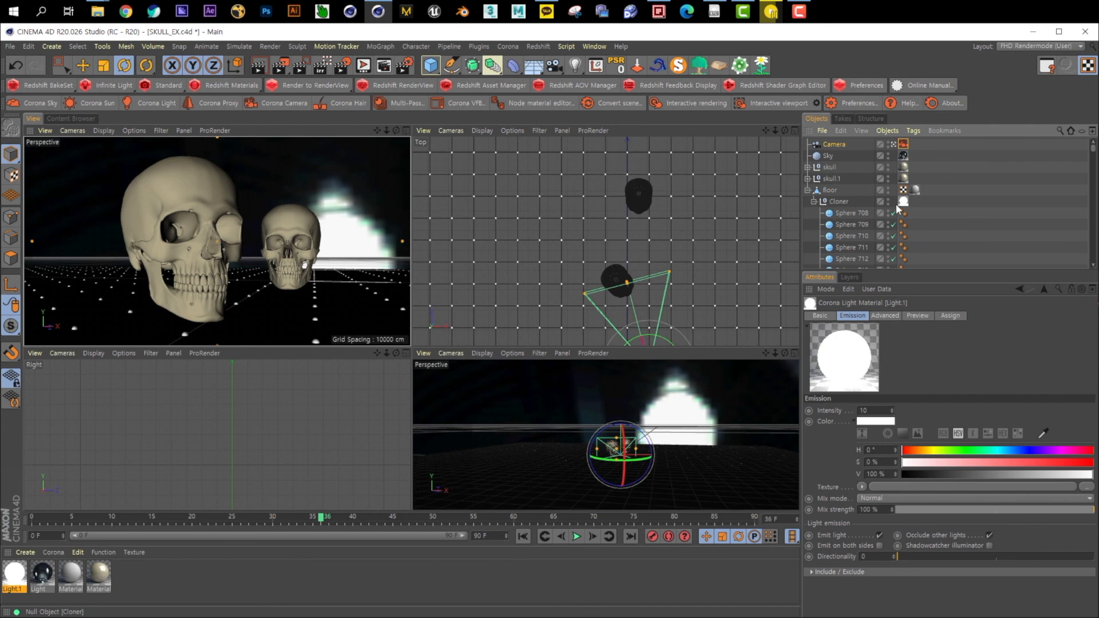
{"action": "left_click", "coordinate": [903, 201]}
{"action": "key", "text": "Delete"}
{"action": "left_click", "coordinate": [807, 190]}
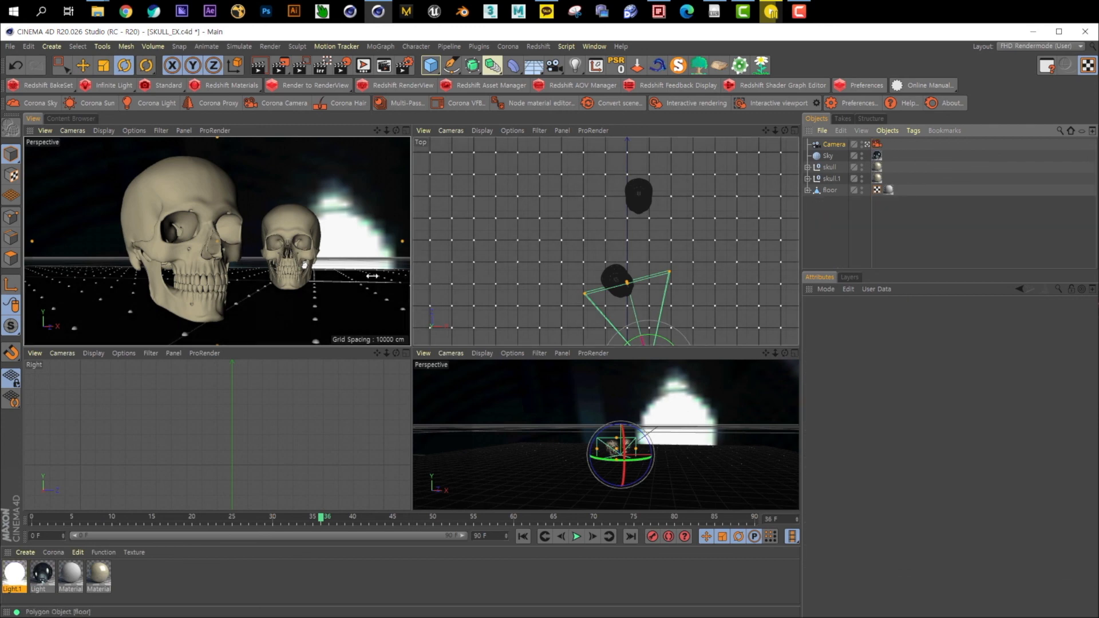
Step: Start the interactive render at frame 36 and examine the motion blur on the rotating front skull
{"action": "left_click", "coordinate": [696, 103]}
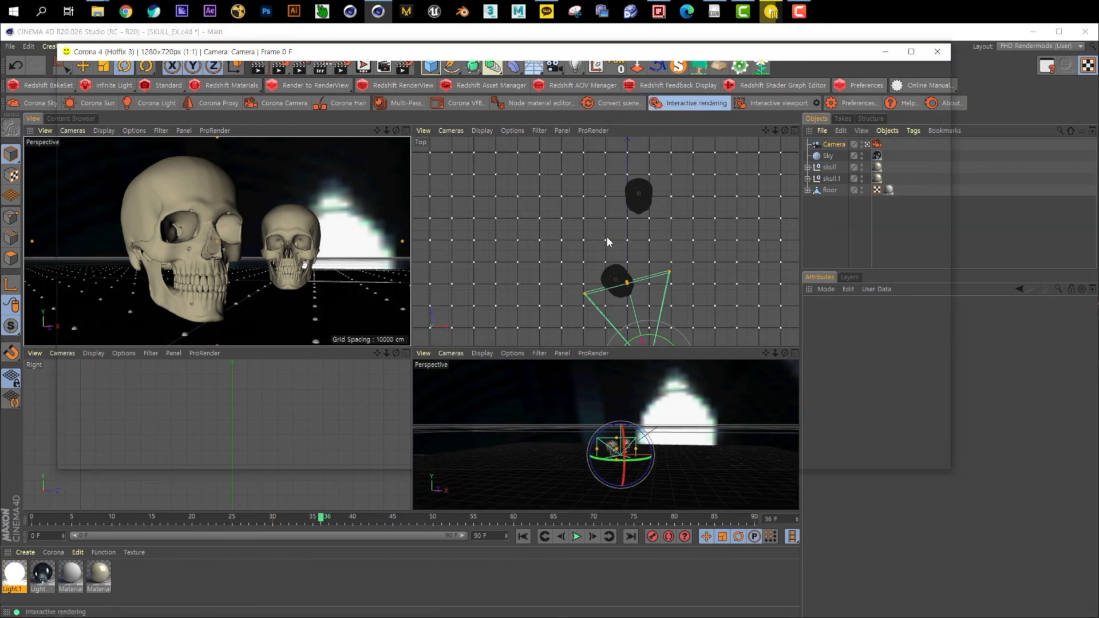
{"action": "left_click_drag", "start_coordinate": [590, 51], "coordinate": [639, 82]}
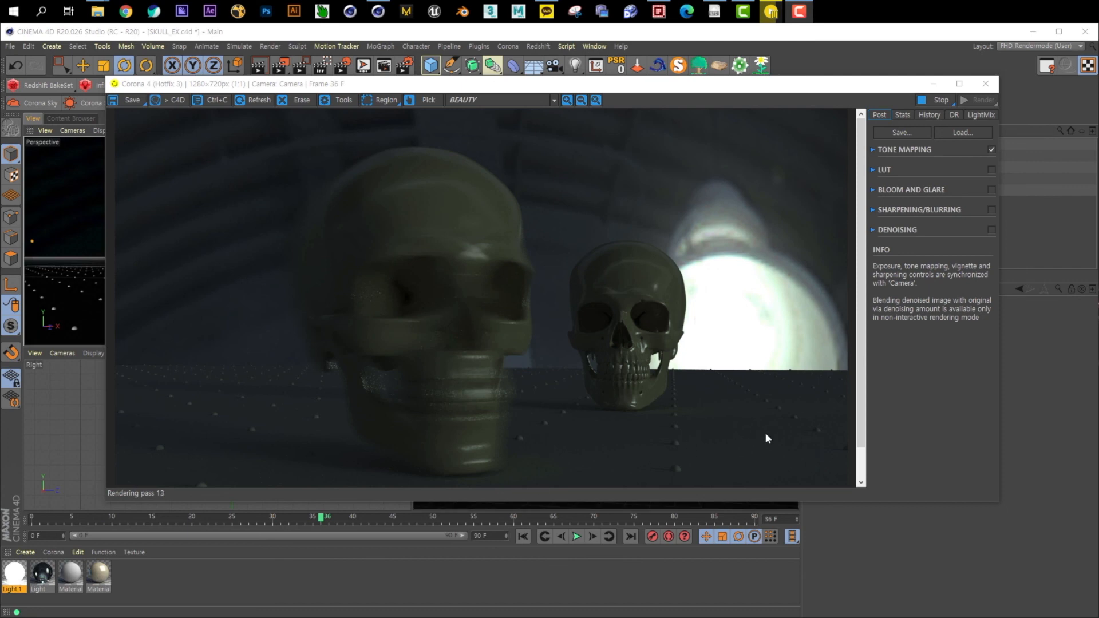
{"action": "left_click", "coordinate": [774, 230]}
{"action": "left_click_drag", "start_coordinate": [842, 84], "coordinate": [784, 88]}
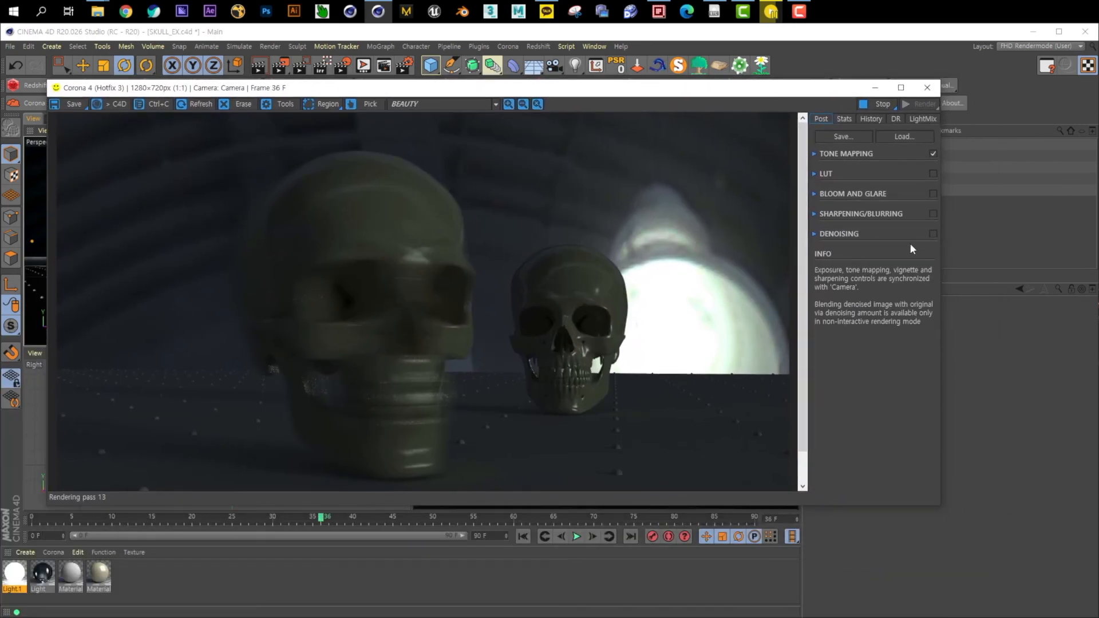
{"action": "left_click_drag", "start_coordinate": [642, 90], "coordinate": [716, 121]}
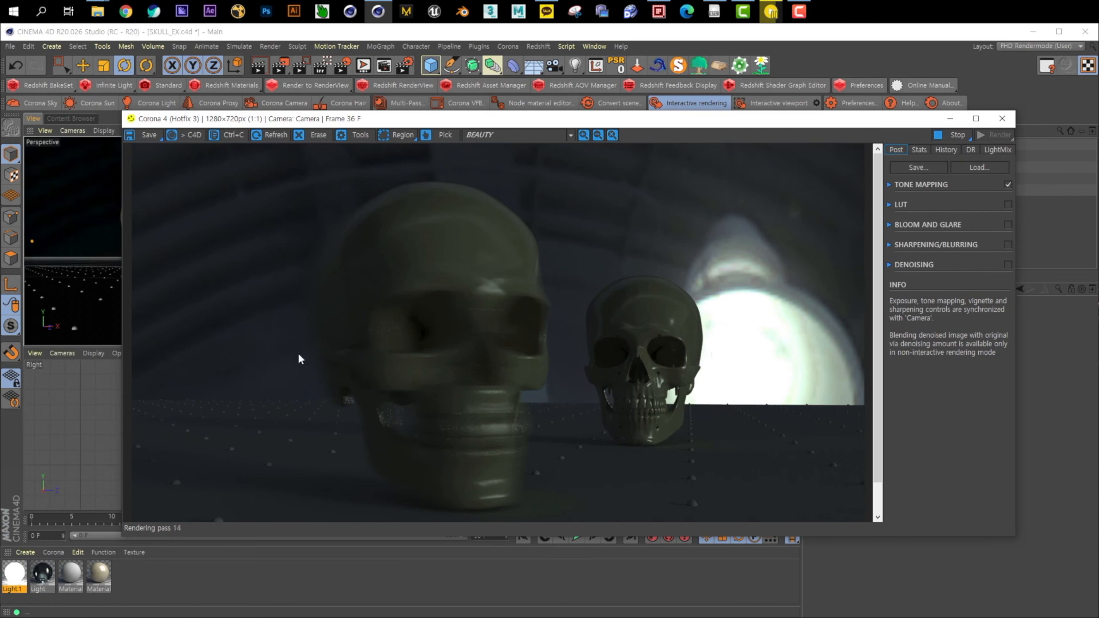
{"action": "left_click_drag", "start_coordinate": [821, 121], "coordinate": [774, 80]}
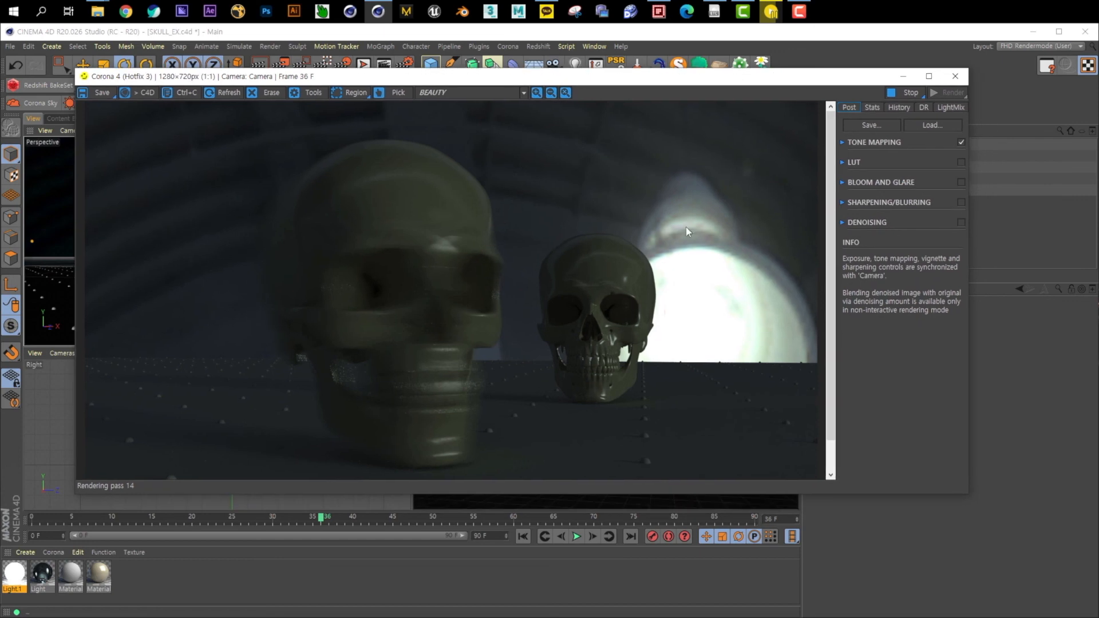